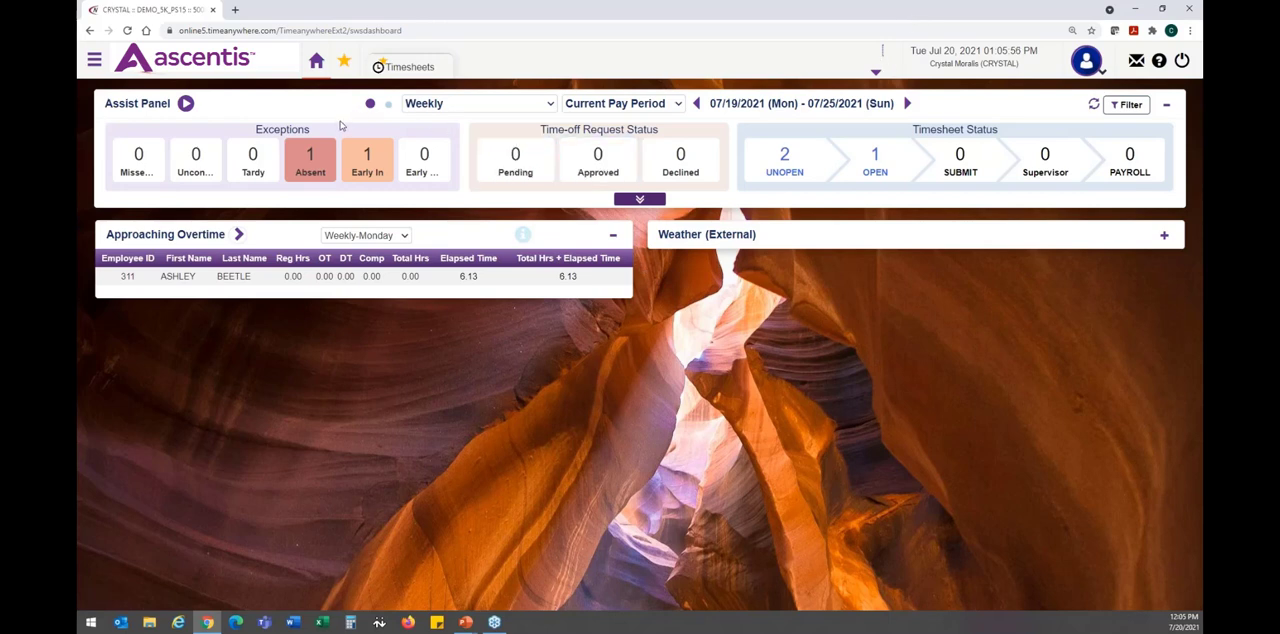
- Expand the Weather (External) gadget on the home dashboard and open the Access settings page for Dashboard
left_click(1164, 236)
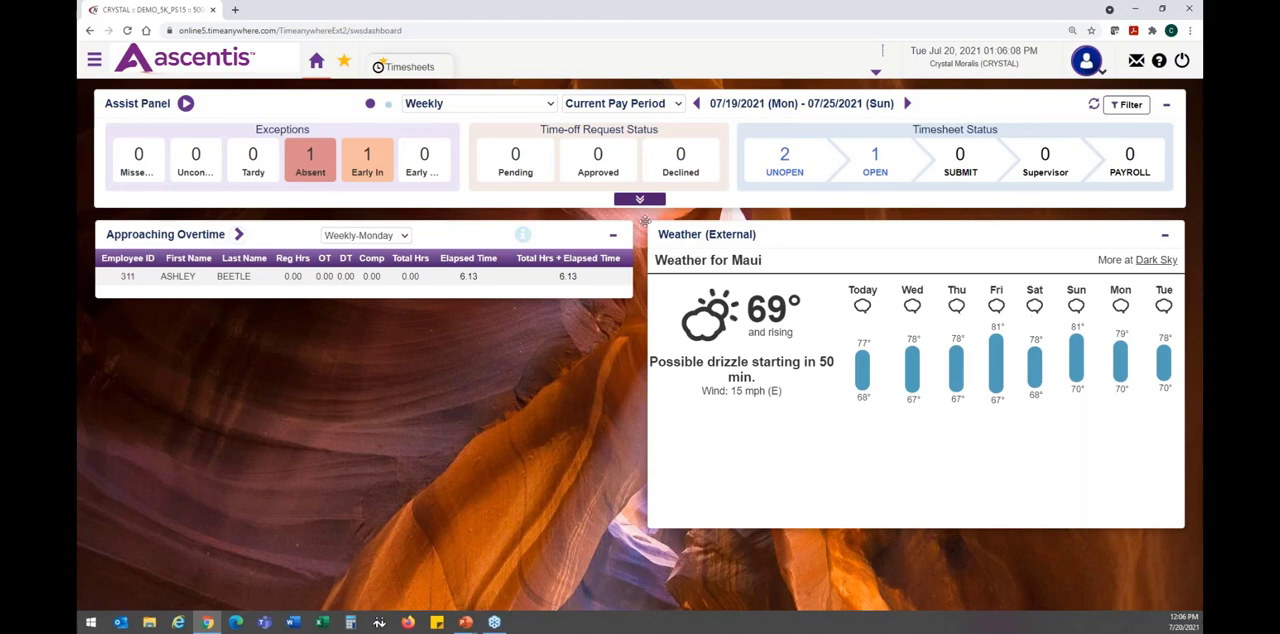
left_click(95, 62)
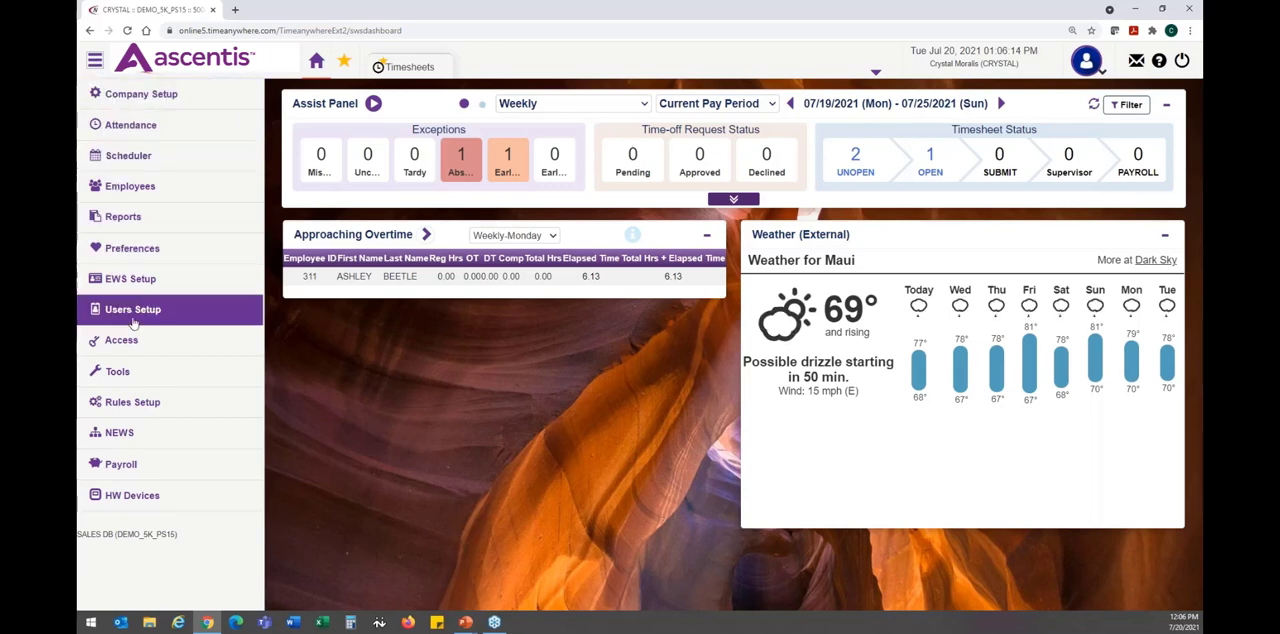
mouse_move(144, 338)
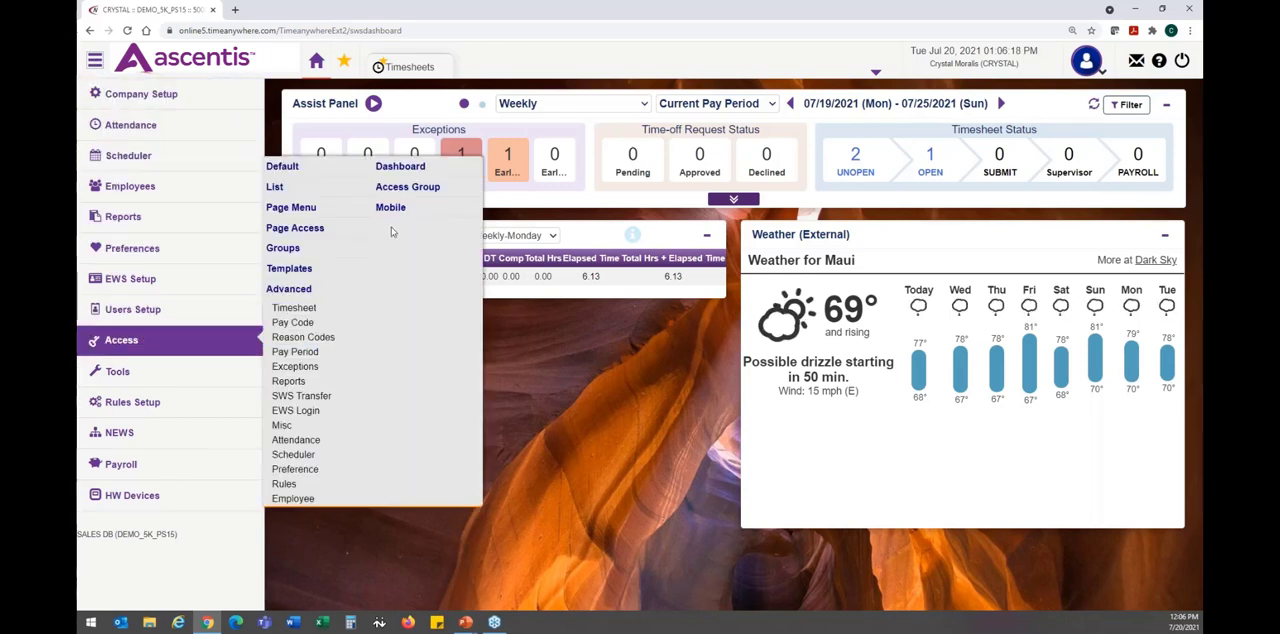
left_click(433, 173)
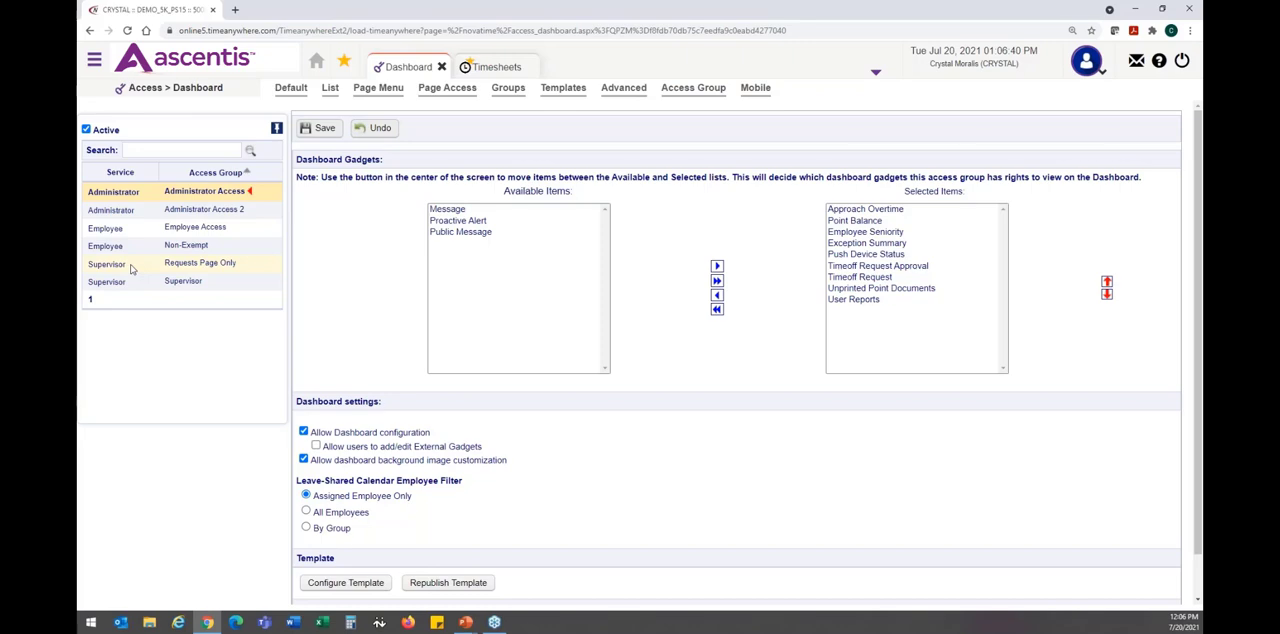
- Compare the gadget lists of Administrator Access 2 and Administrator Access, examining Message, Proactive Alert and Public Message in the latter
left_click(178, 214)
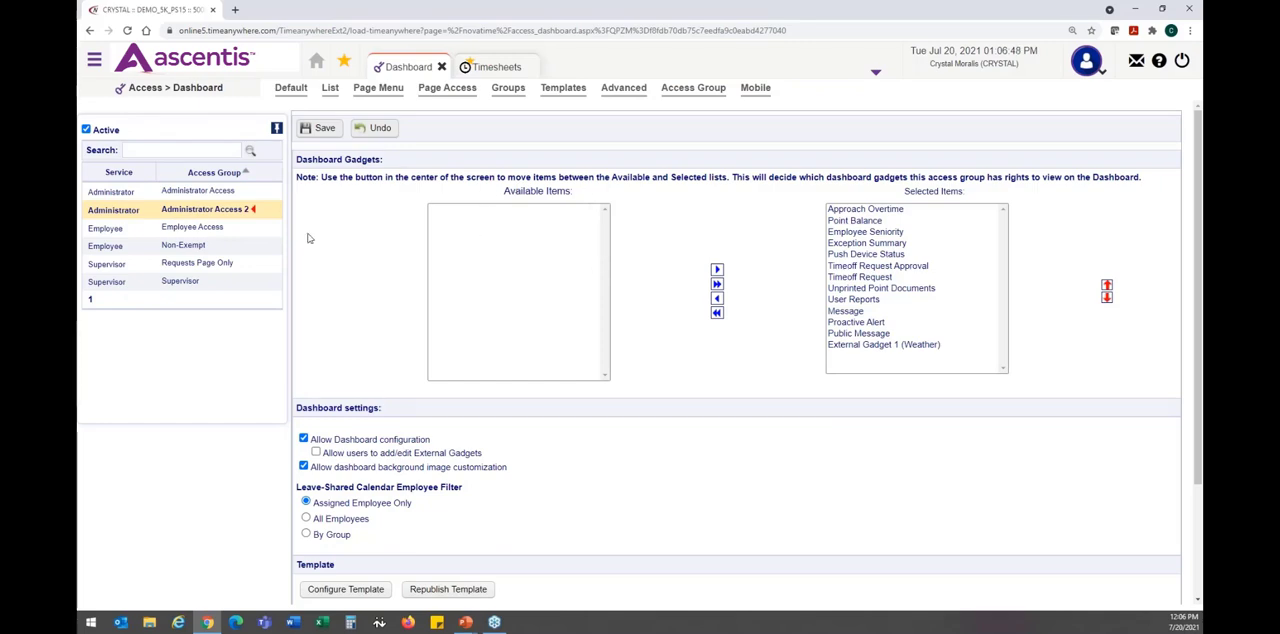
left_click(208, 190)
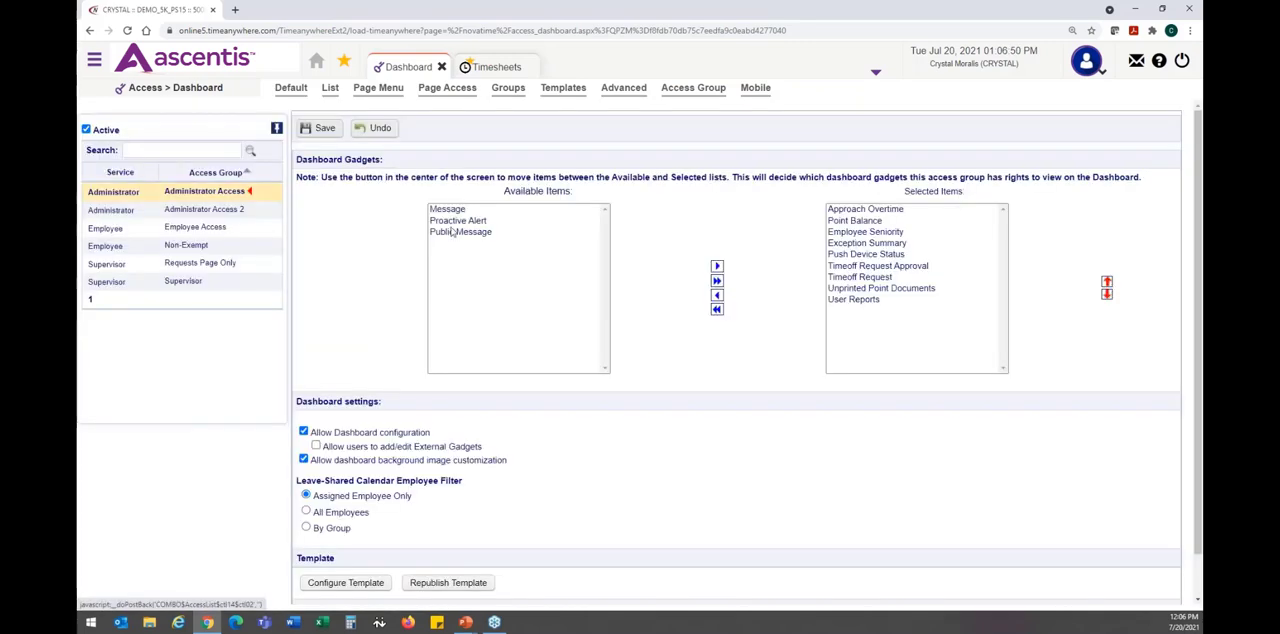
left_click(468, 210)
left_click(492, 221)
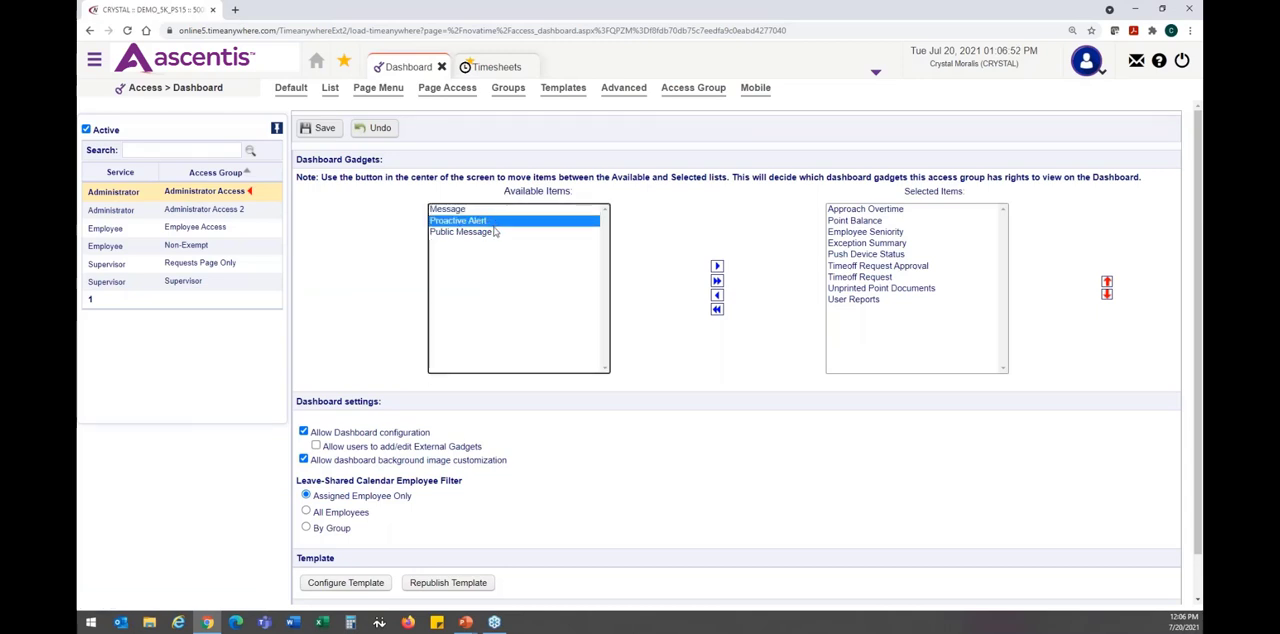
left_click(490, 231)
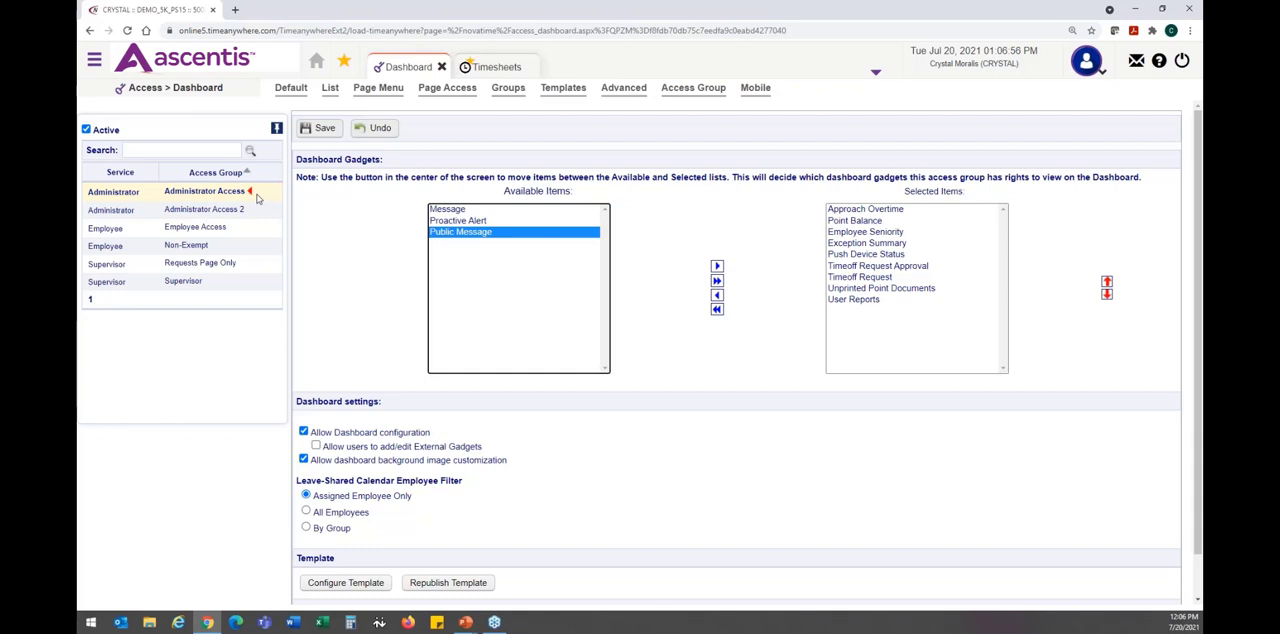
left_click(497, 210)
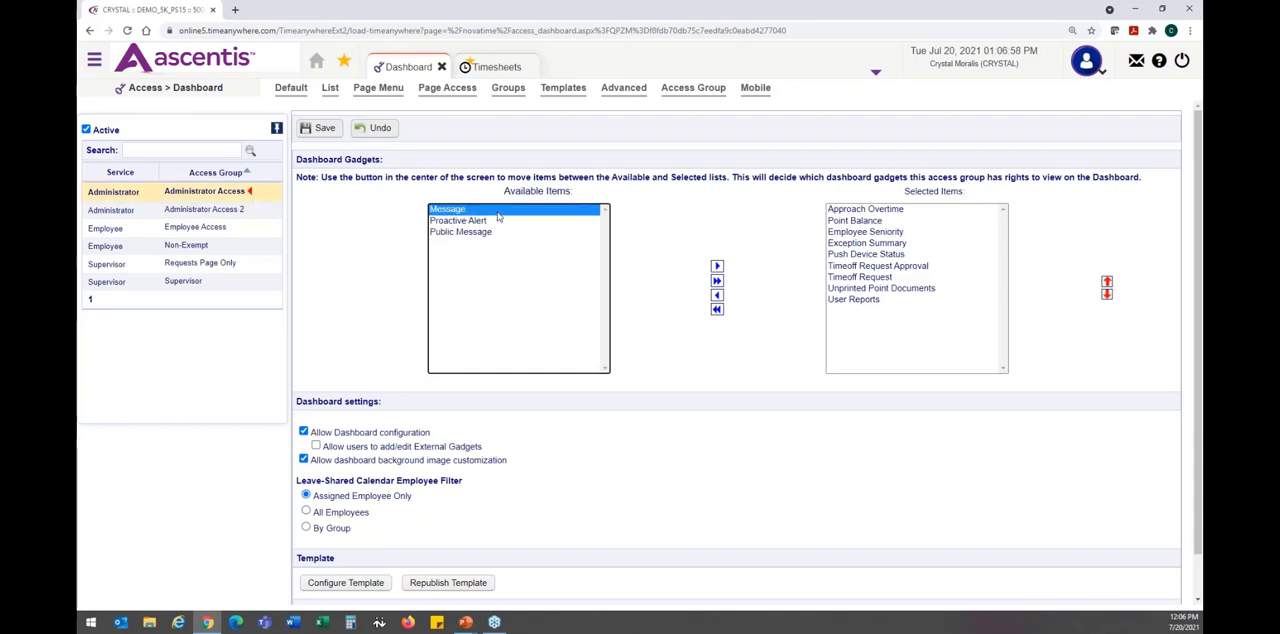
left_click(502, 222)
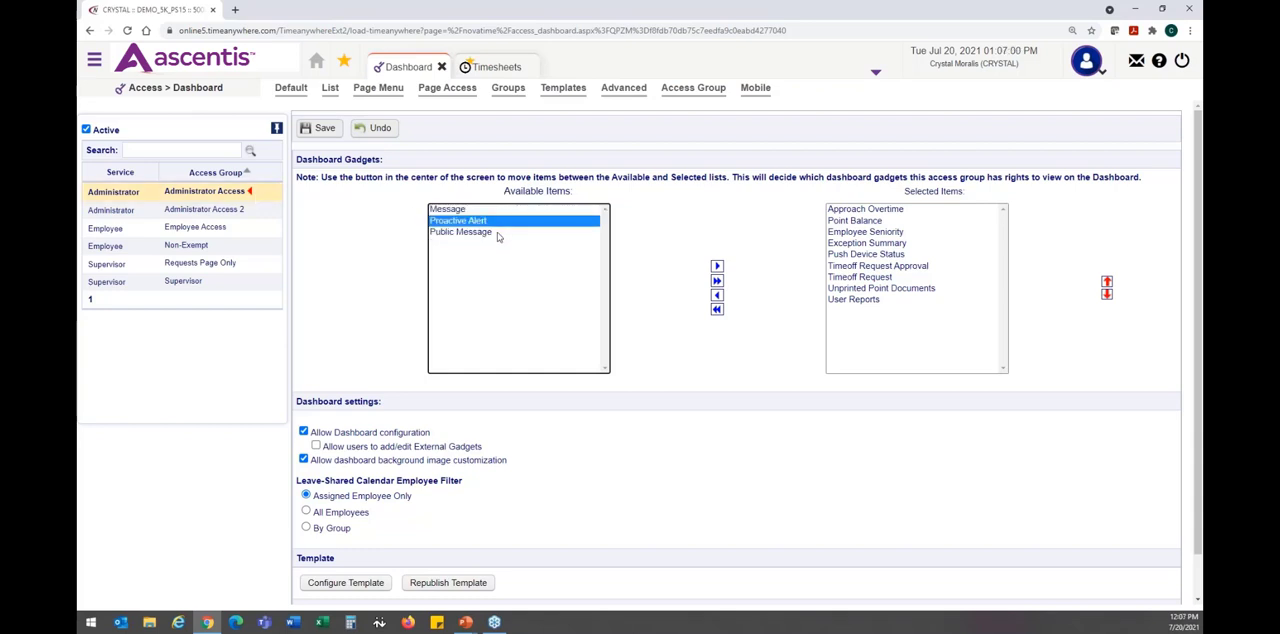
left_click(498, 234)
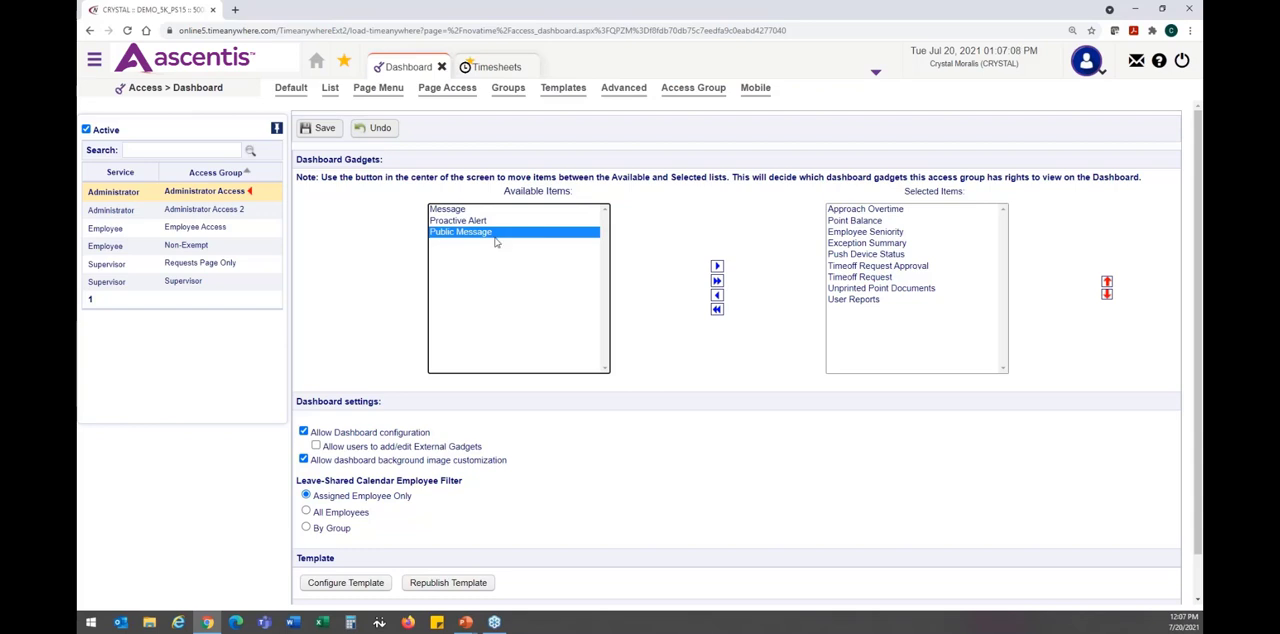
- Remove Push Device Status from the selected dashboard gadgets of the Administrator Access 2 group and save
left_click(229, 210)
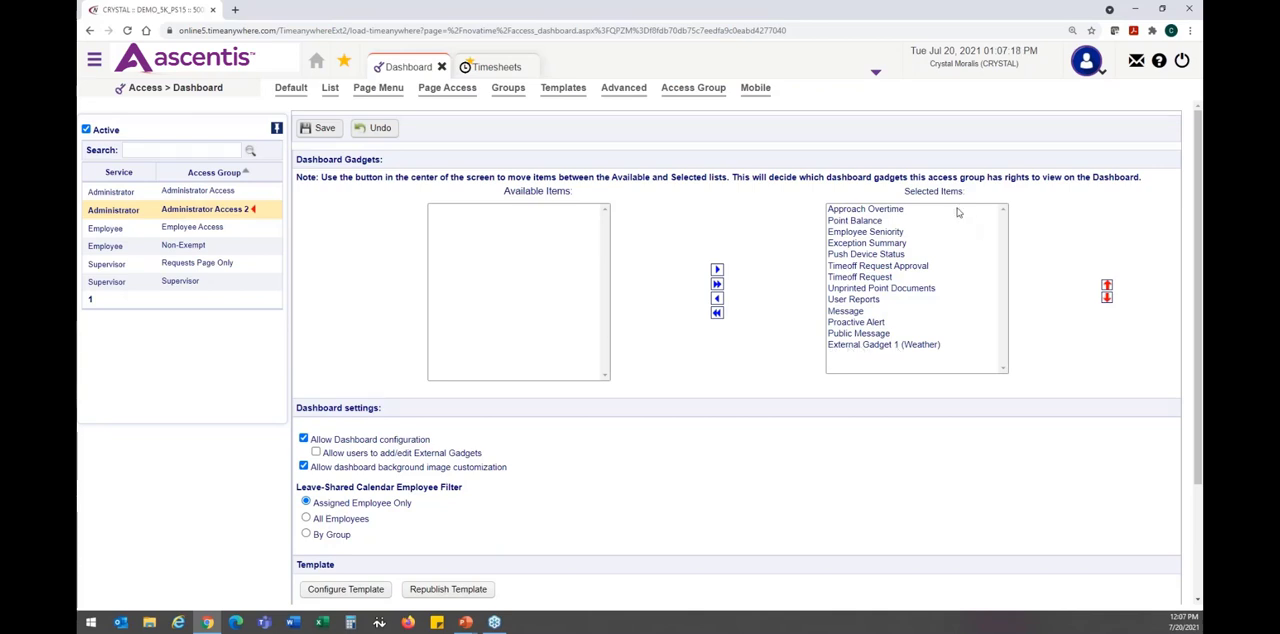
left_click_drag(904, 191, 969, 197)
left_click(969, 197)
left_click(875, 256)
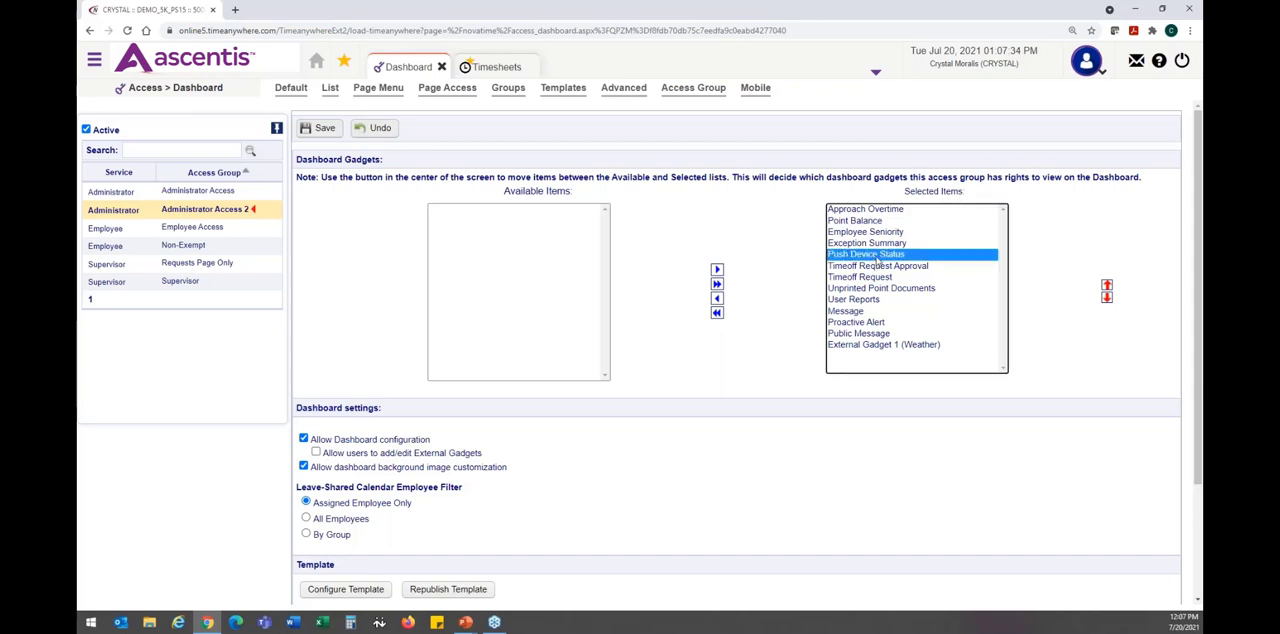
left_click(716, 299)
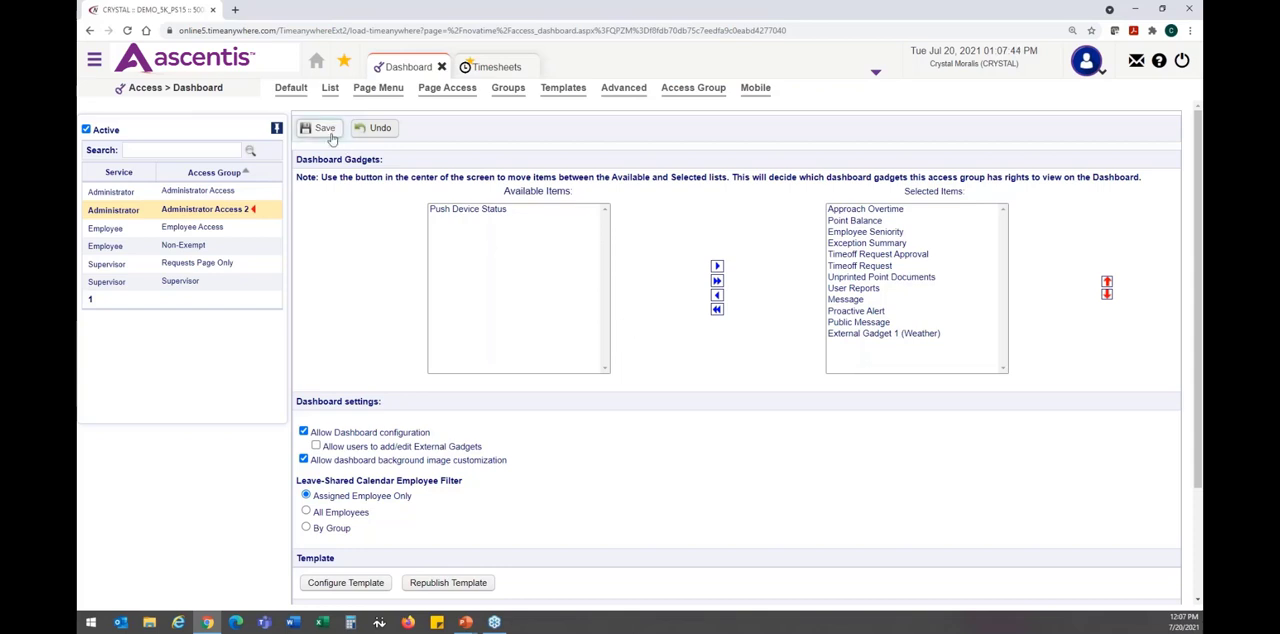
left_click_drag(297, 160, 383, 160)
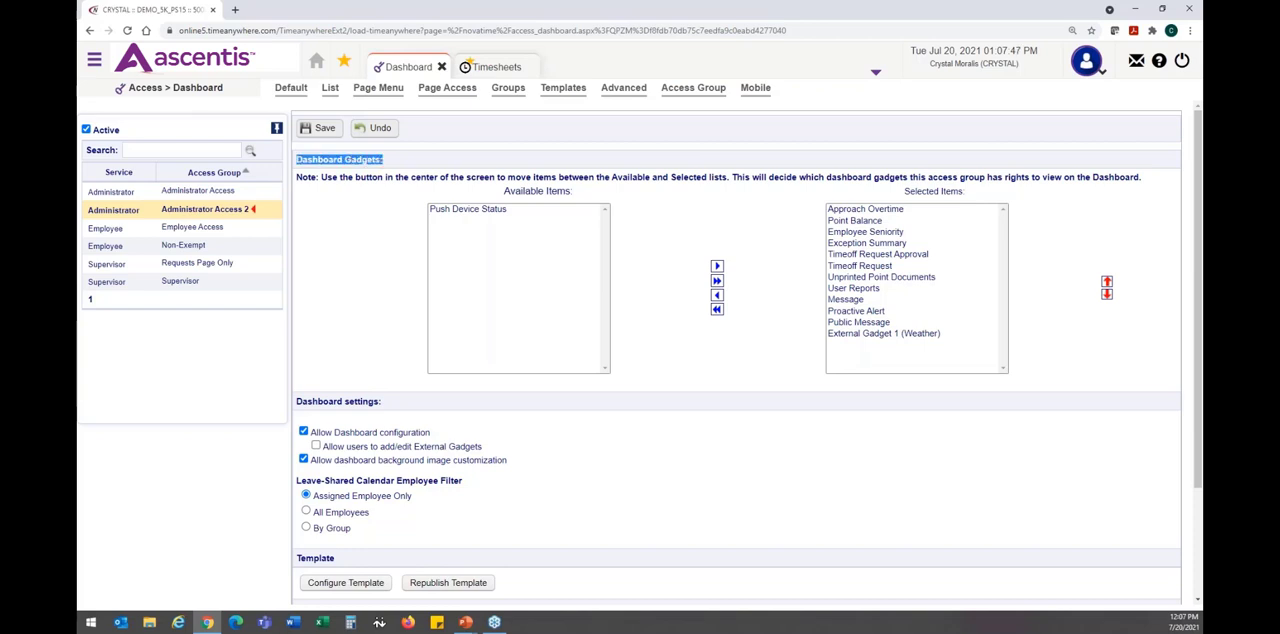
left_click(384, 225)
left_click(329, 128)
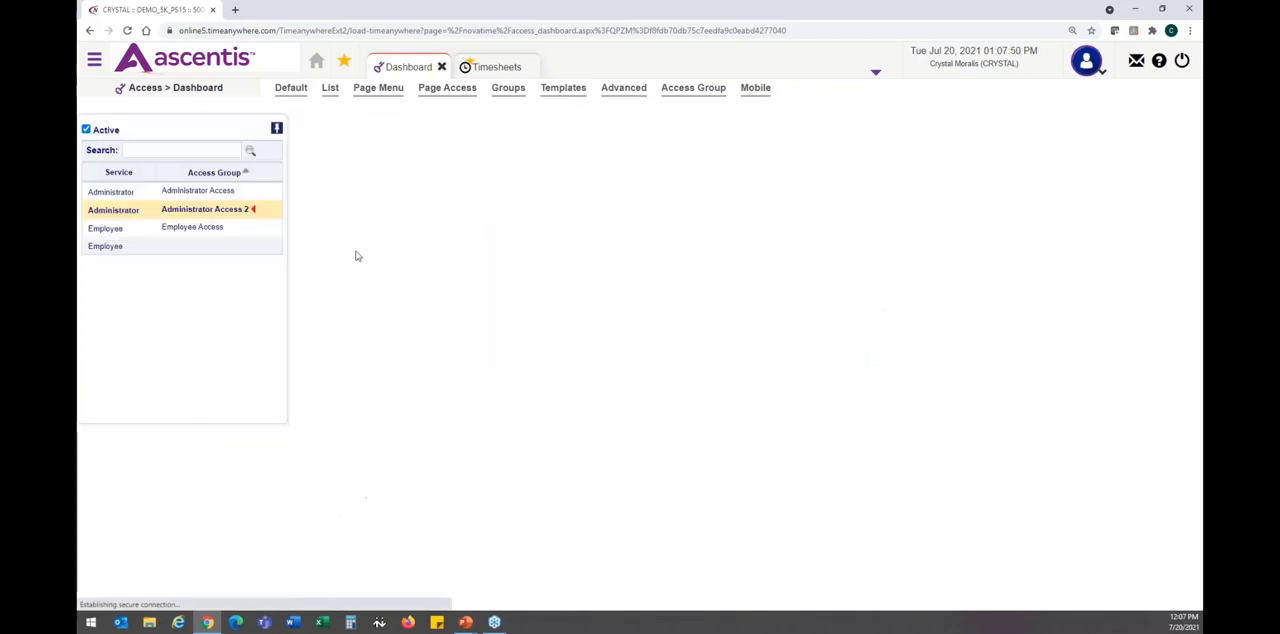
- Return Push Device Status to the selected dashboard gadgets of Administrator Access 2 and save
left_click(479, 211)
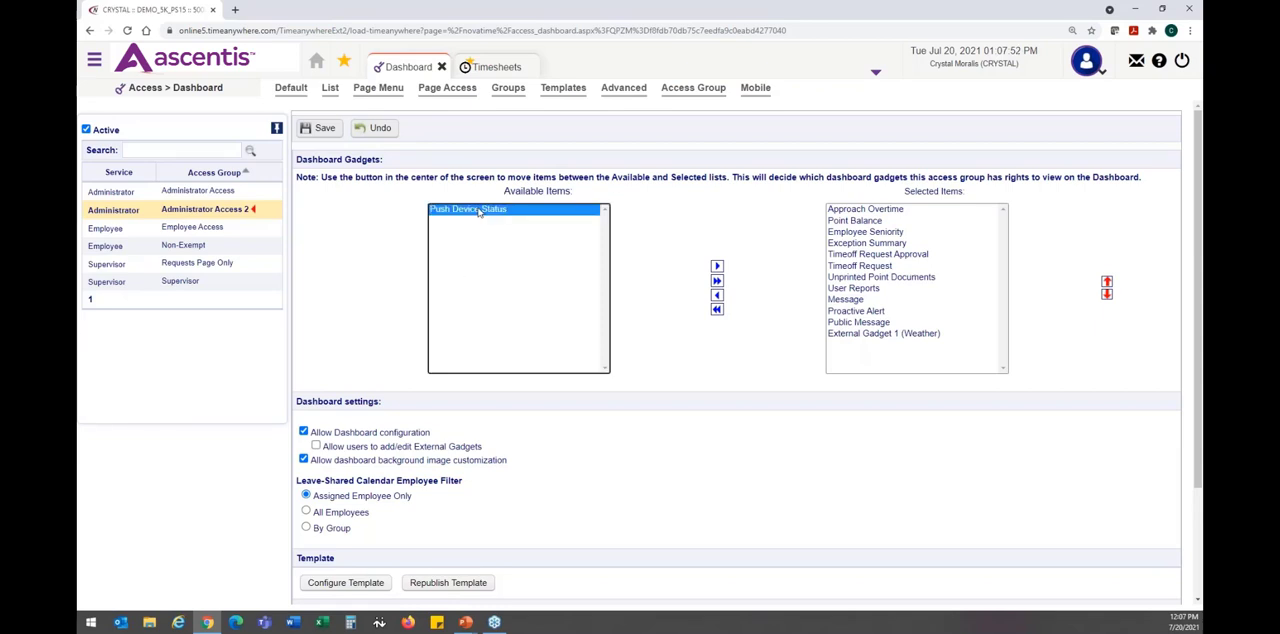
left_click(716, 267)
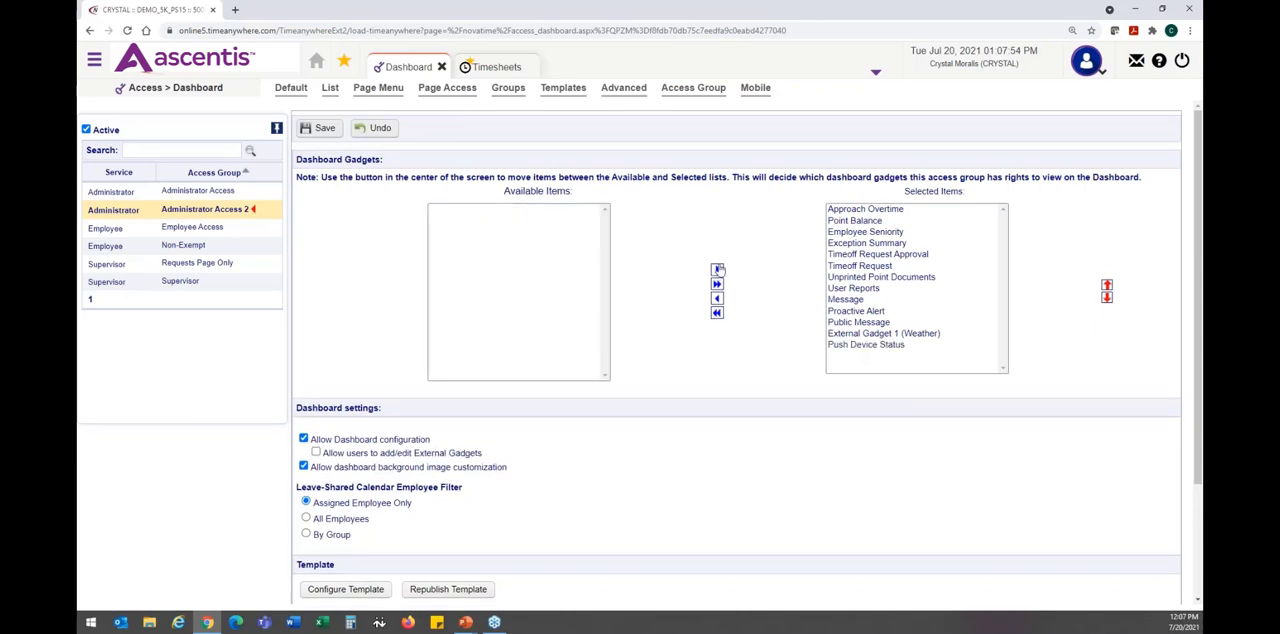
left_click(318, 128)
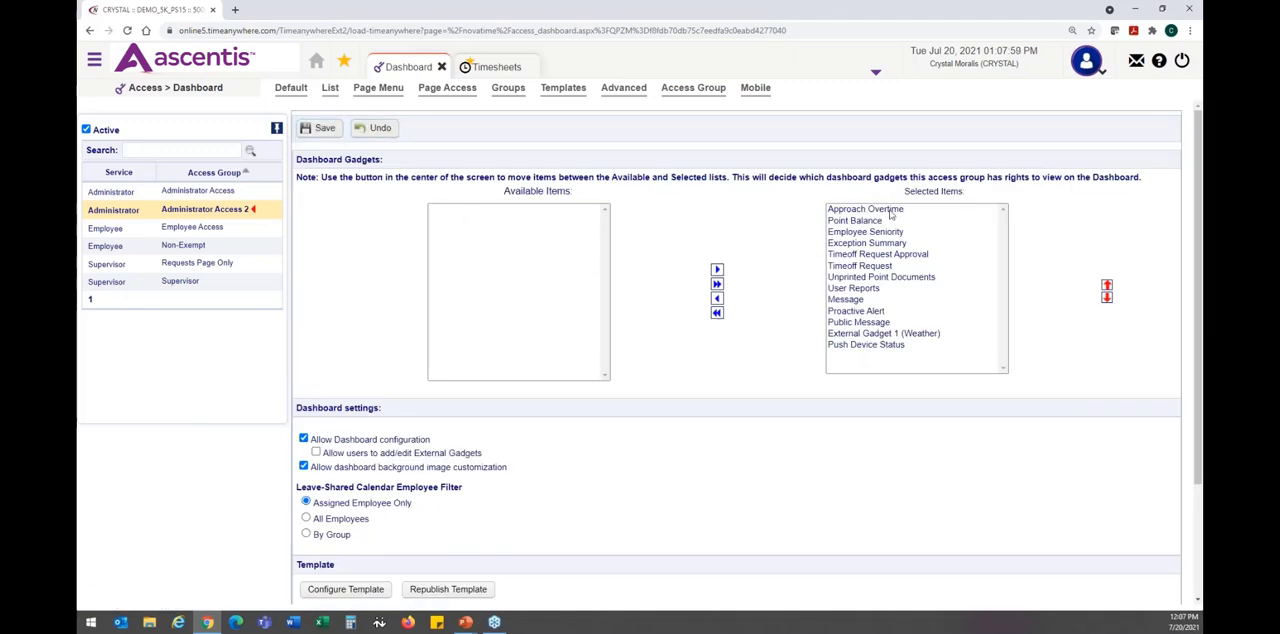
- Review the first selected gadgets of Administrator Access 2 and examine how gadgets are arranged on the home dashboard at 110% zoom
left_click(890, 210)
left_click(894, 221)
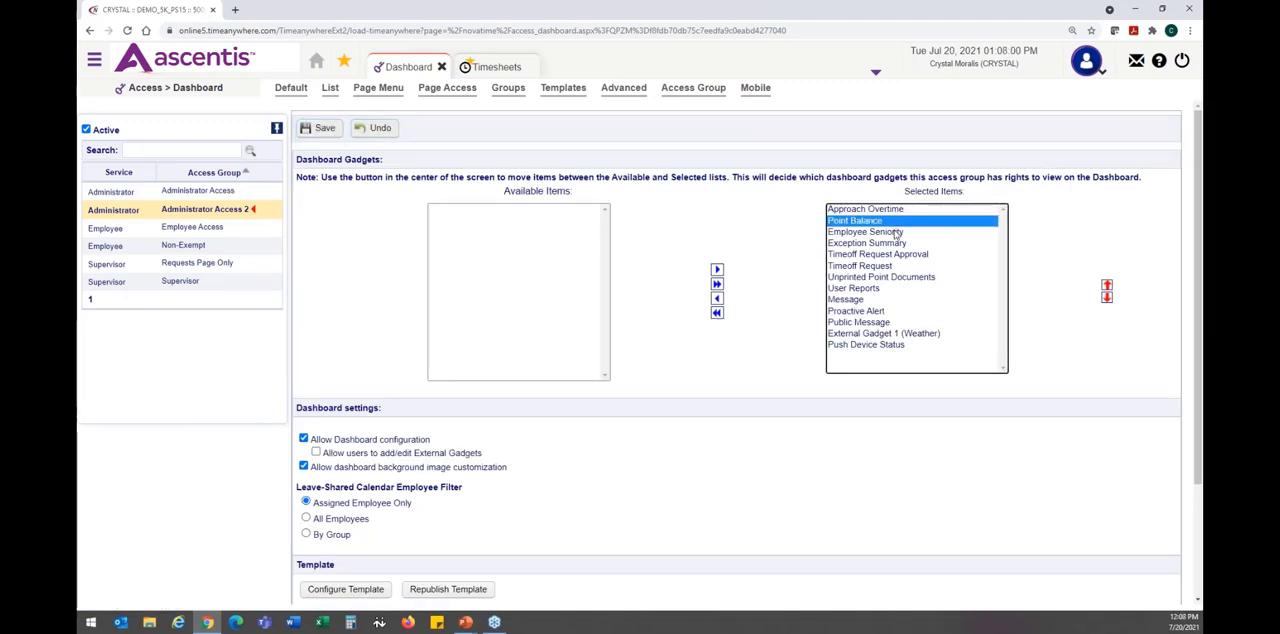
left_click(898, 233)
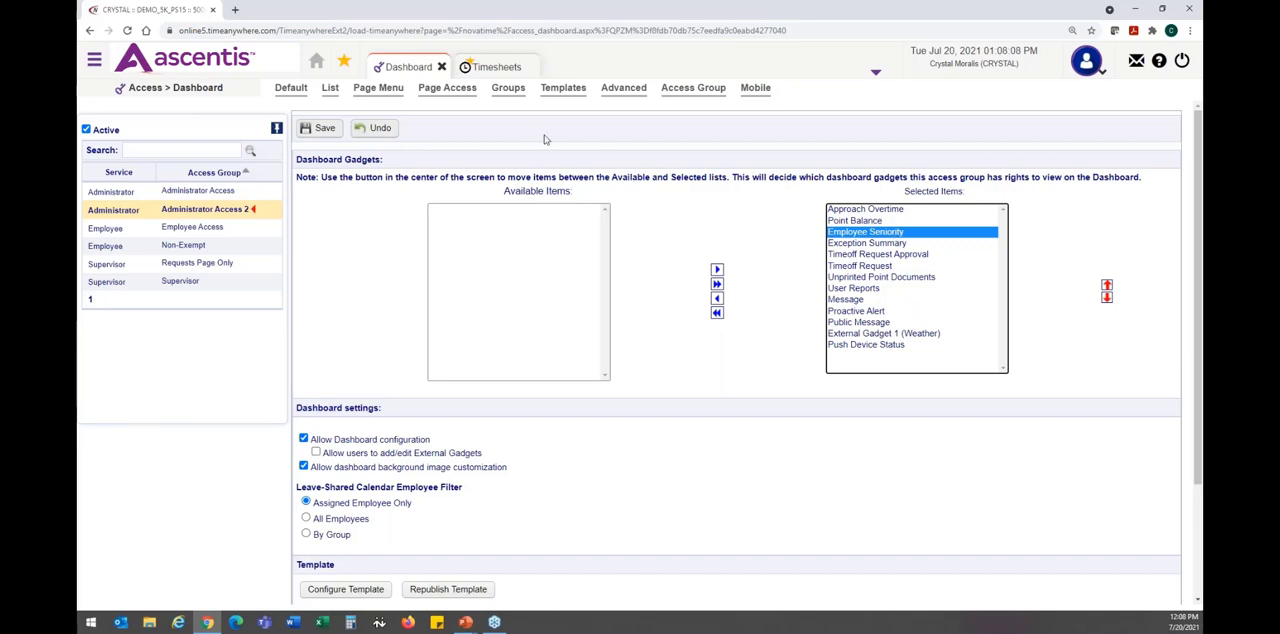
left_click(316, 61)
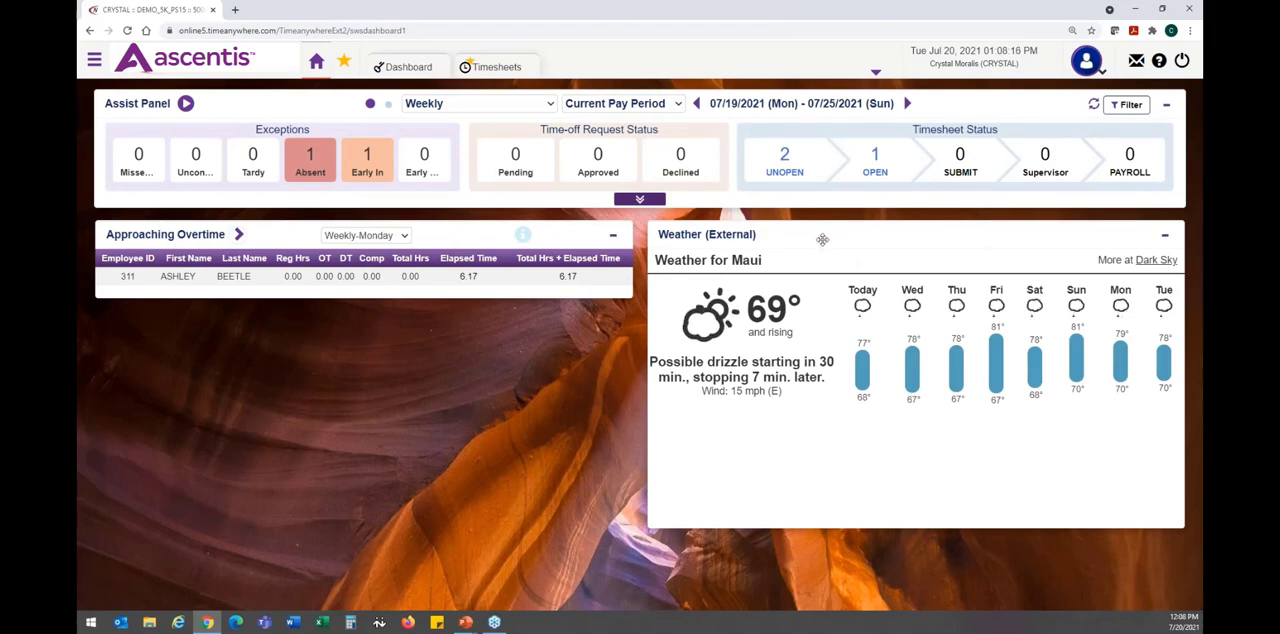
key("ctrl+minus")
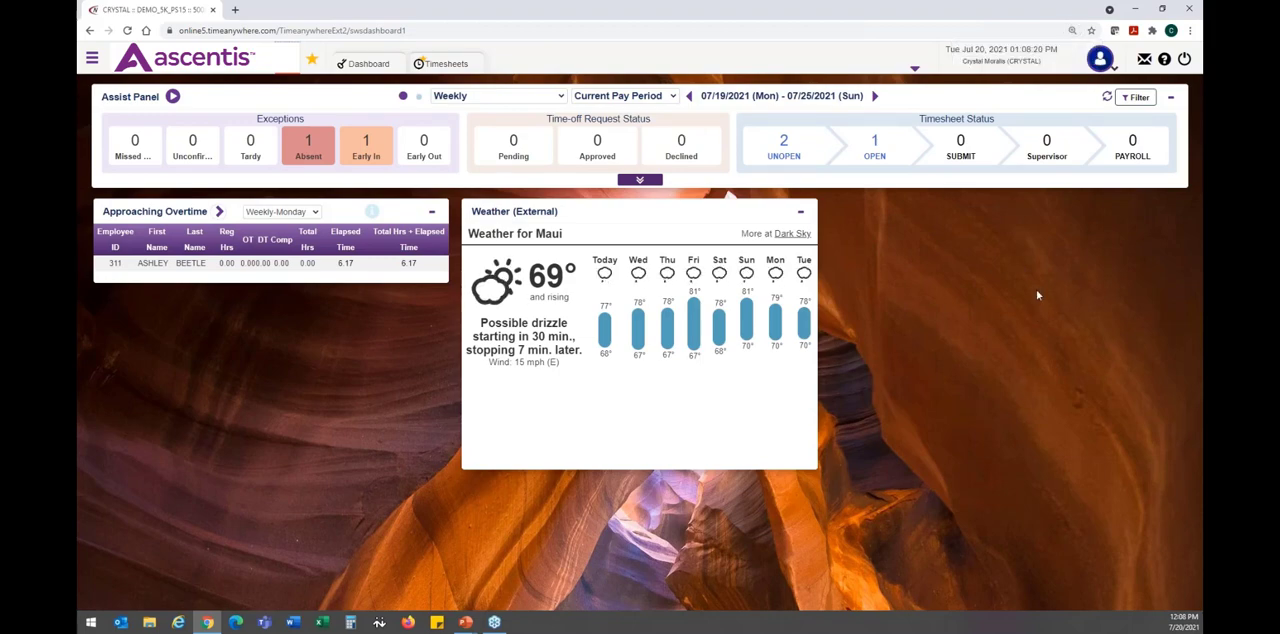
key("ctrl+minus")
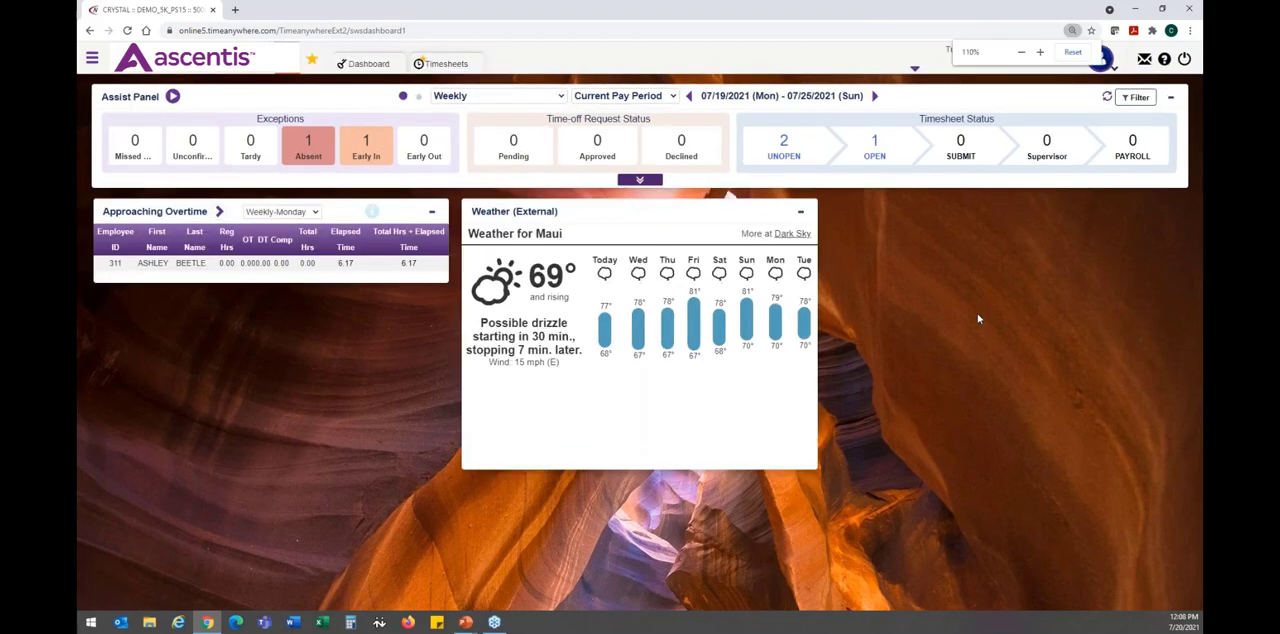
key("ctrl+plus")
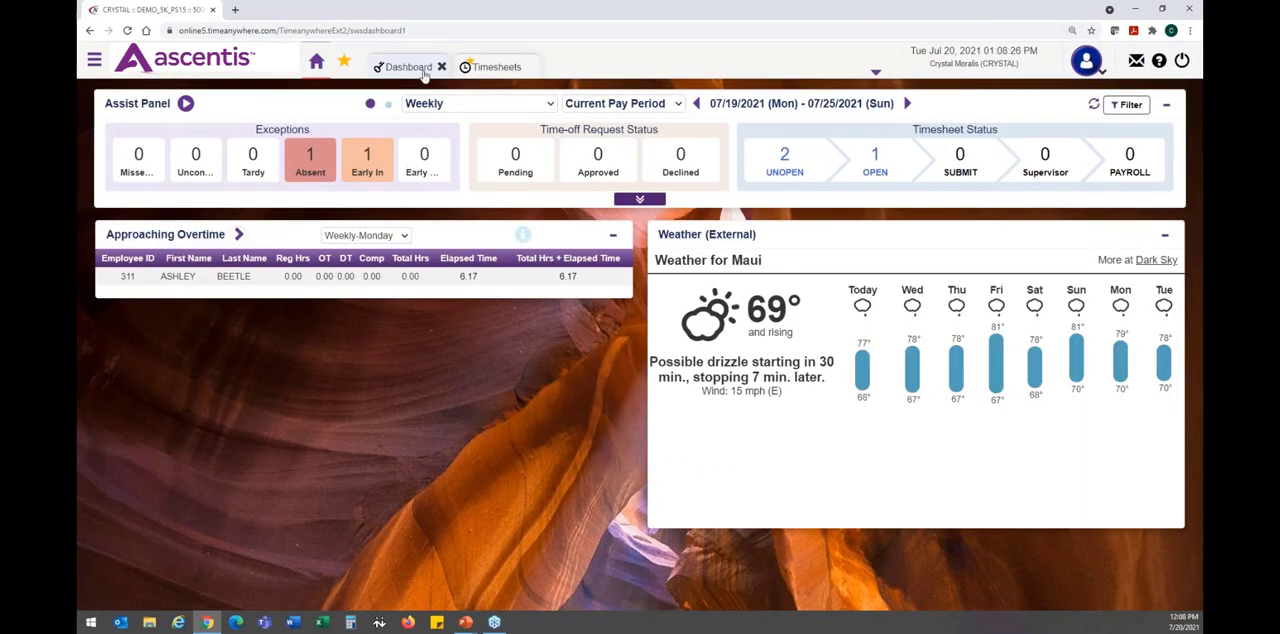
- Return to the Access dashboard settings and review the order of selected gadgets from Approach Overtime to Timeoff Request Approval
left_click(405, 67)
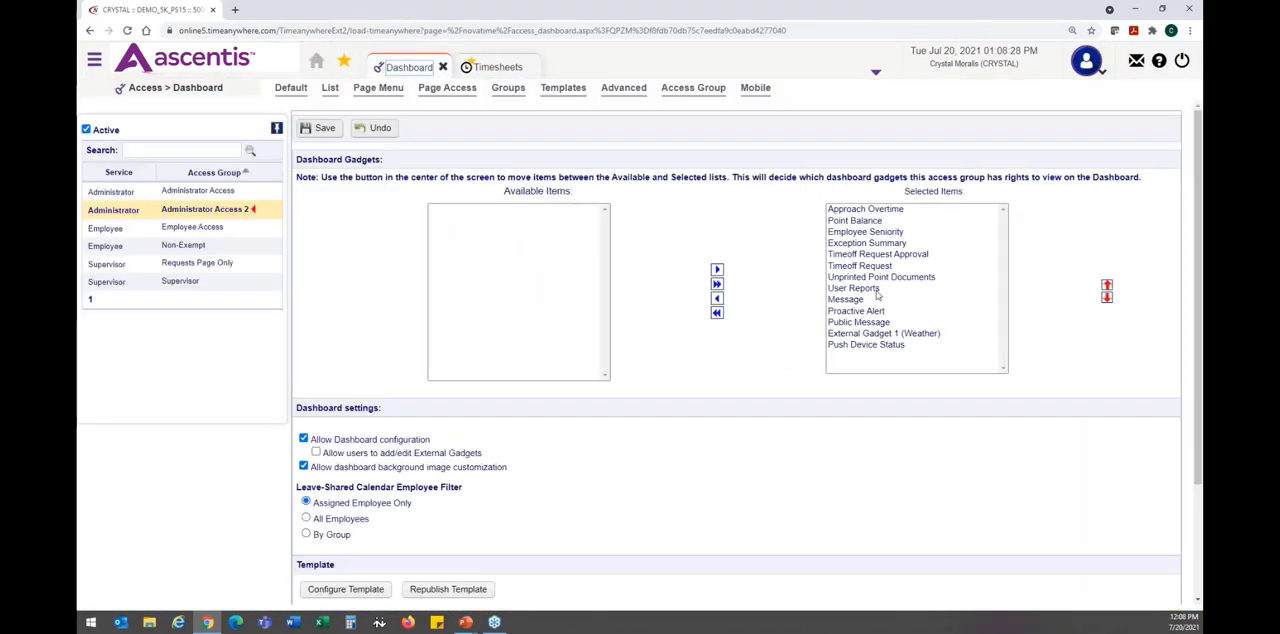
left_click(890, 212)
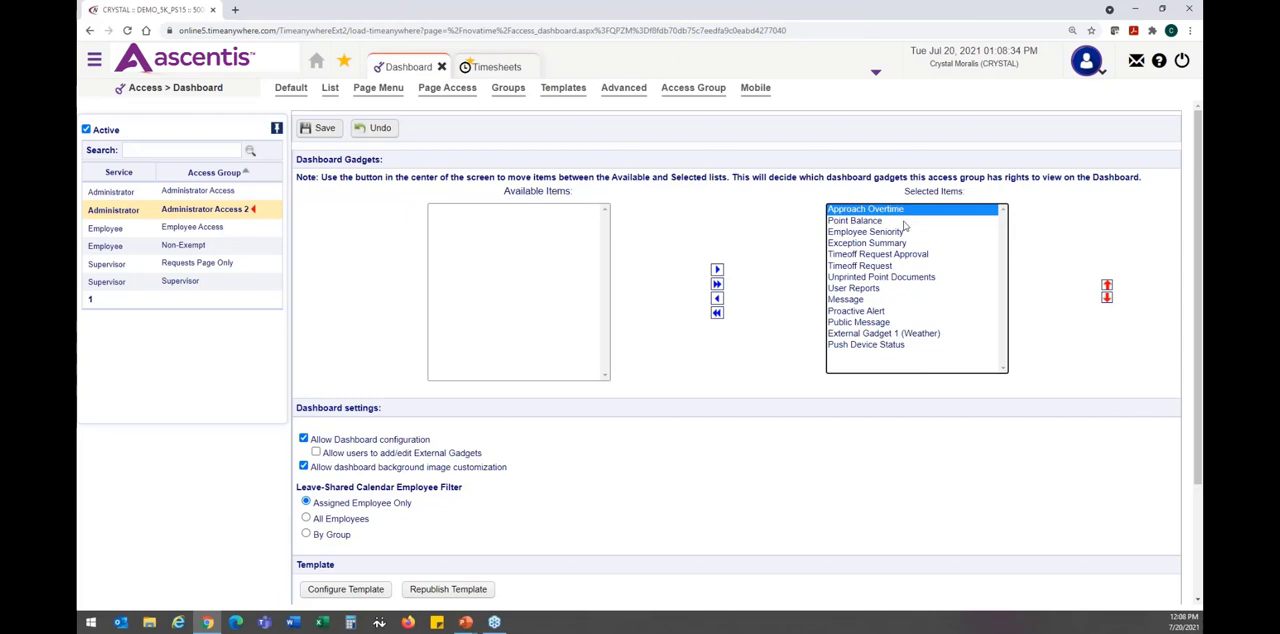
left_click(905, 223)
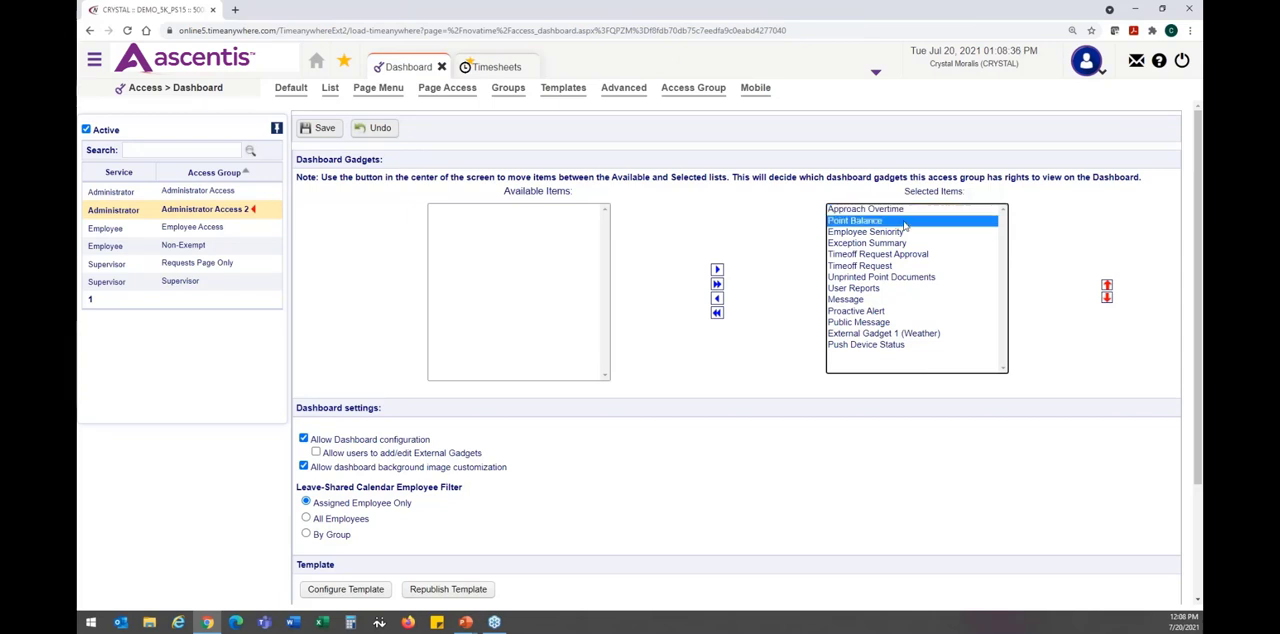
left_click(905, 232)
left_click(905, 244)
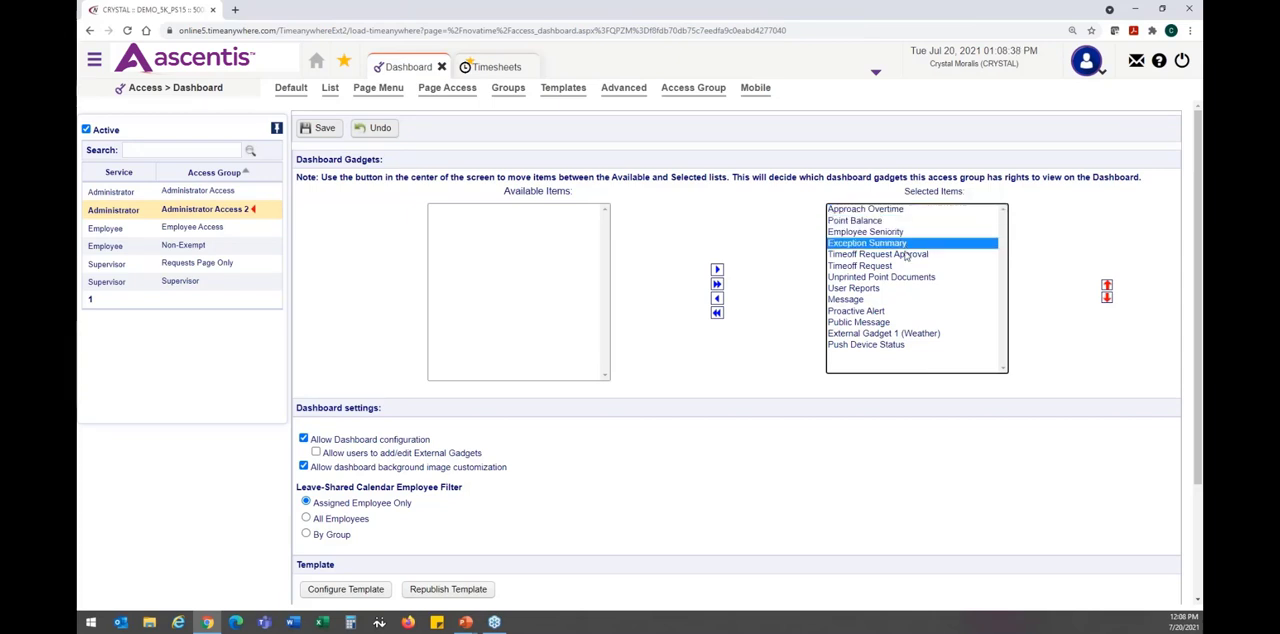
left_click(905, 255)
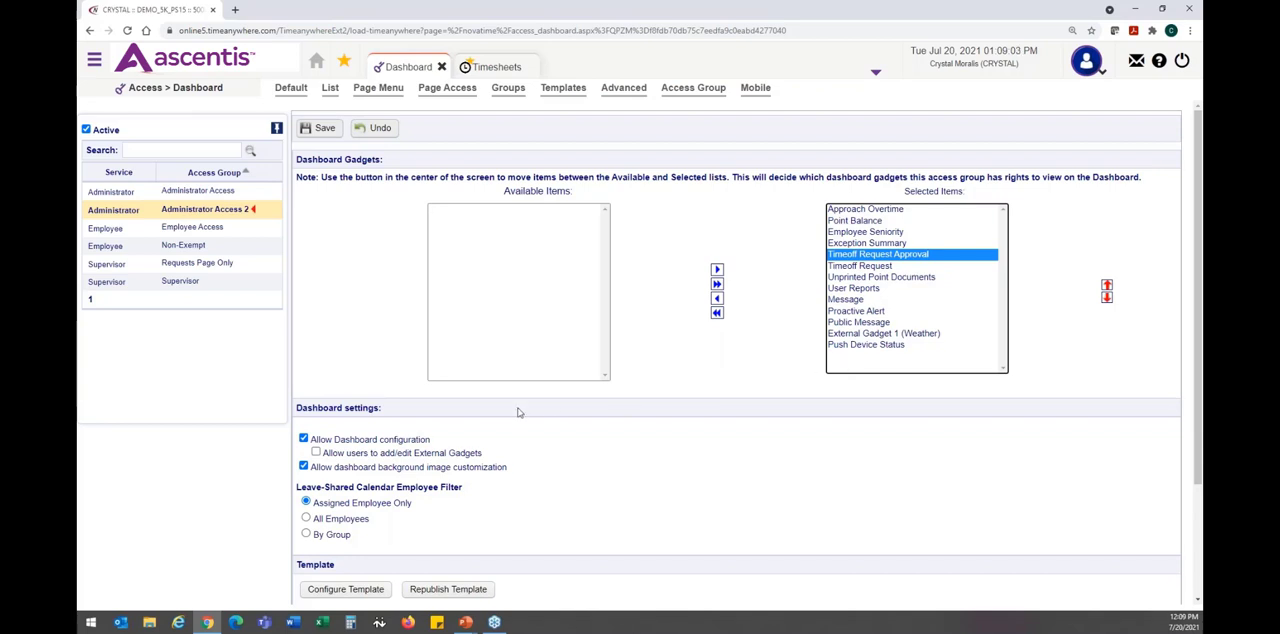
- Examine the dashboard settings for dashboard configuration, adding or editing external gadgets, and background image customization
scroll(518, 410, "down", 2)
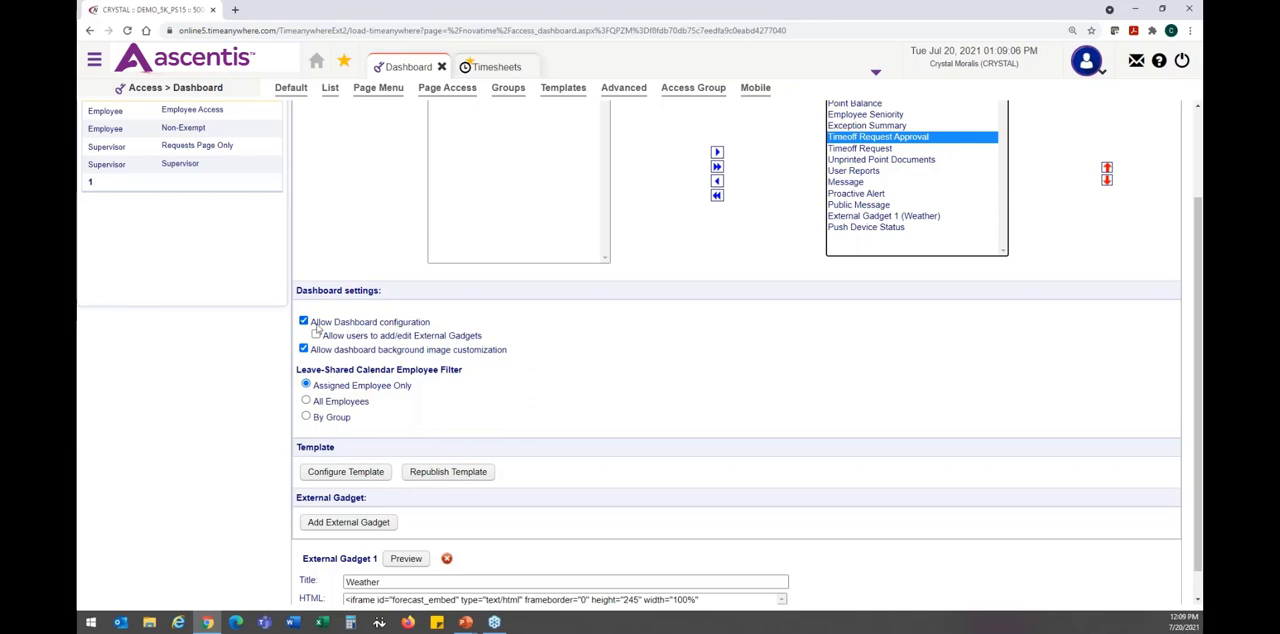
left_click_drag(313, 326, 432, 326)
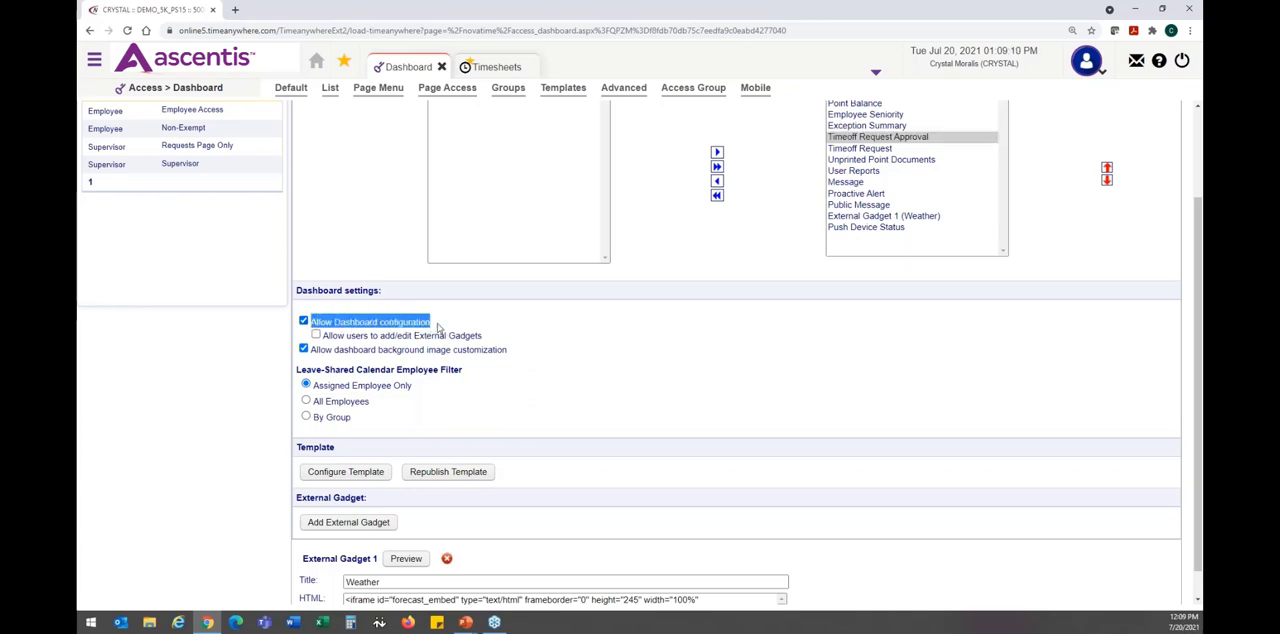
left_click(285, 325)
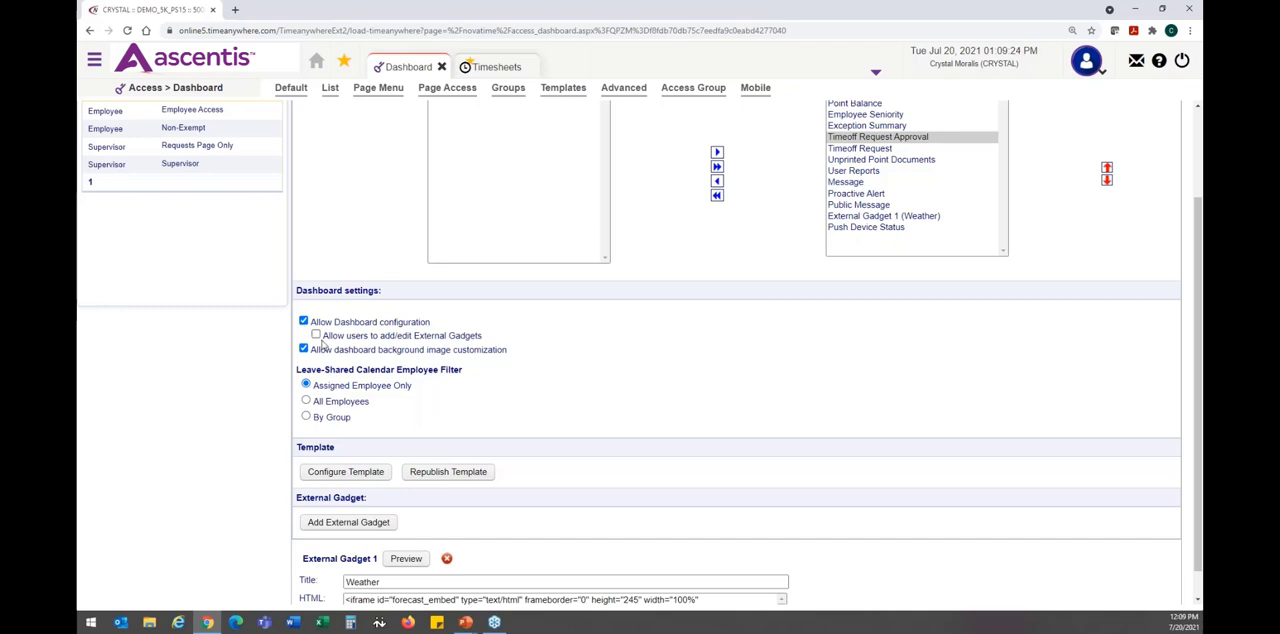
left_click_drag(322, 343, 494, 346)
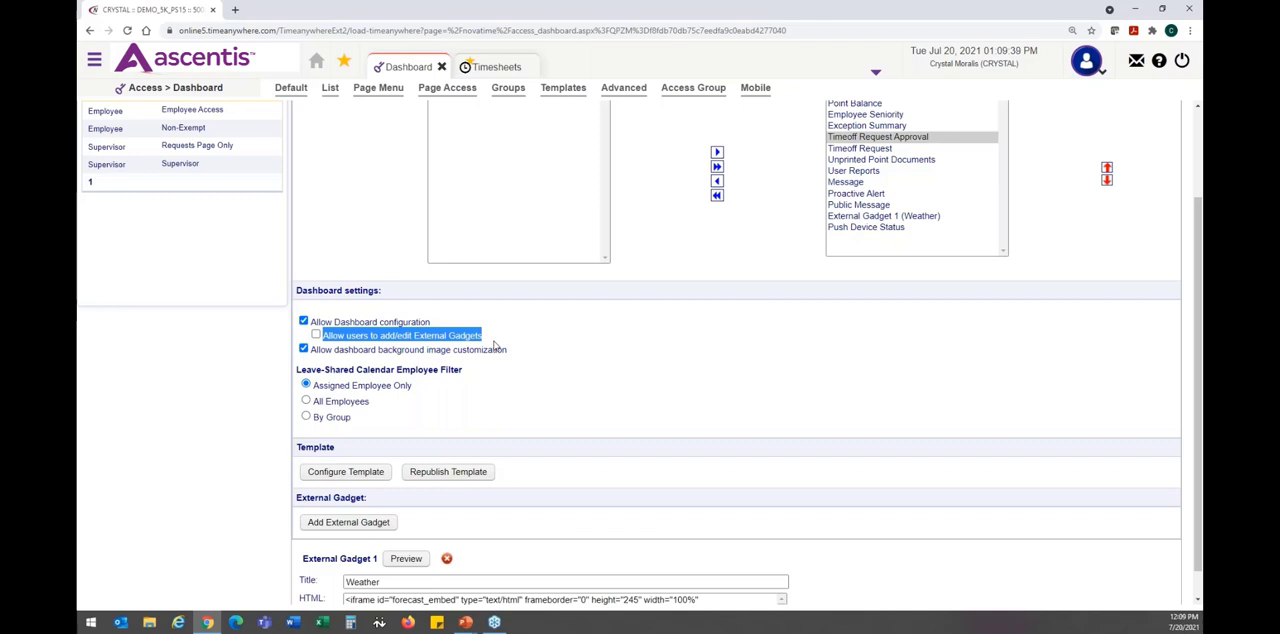
left_click(497, 344)
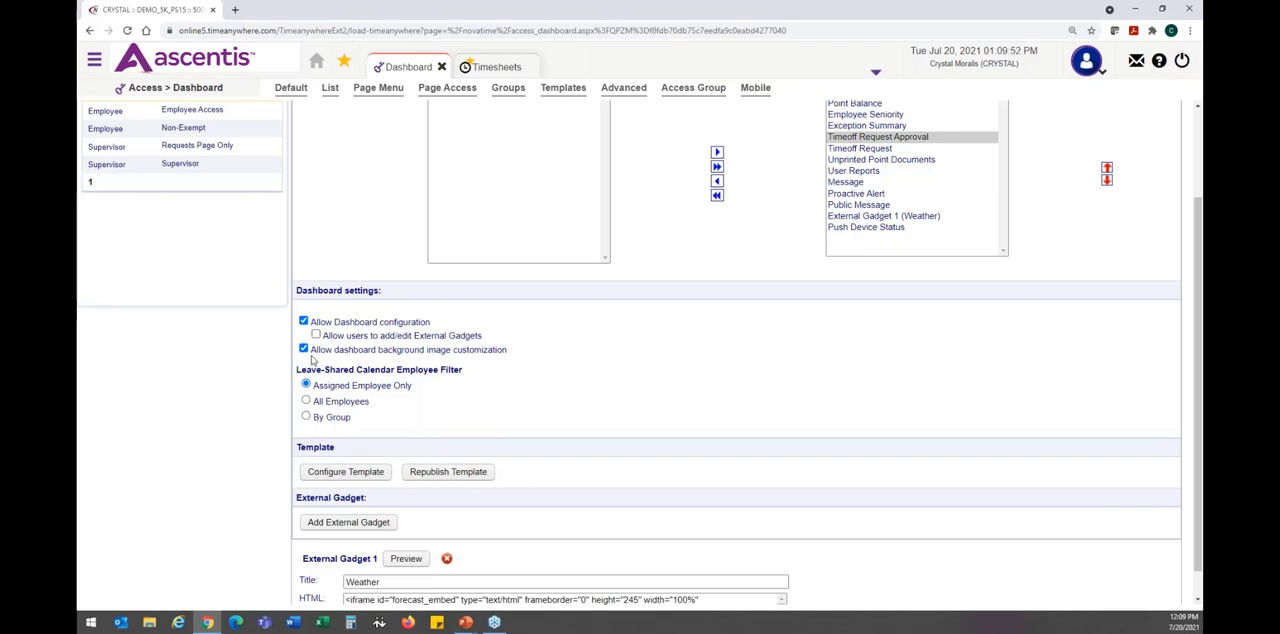
left_click_drag(314, 358, 513, 356)
left_click(513, 356)
scroll(515, 356, "up", 2)
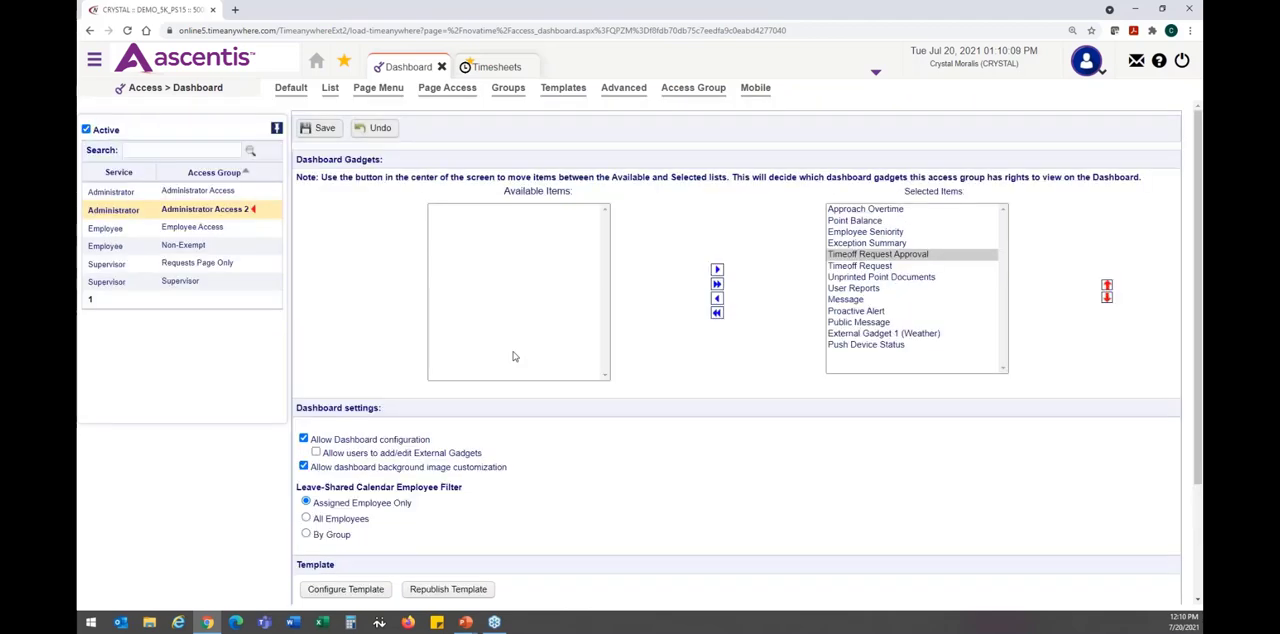
- Collapse the external Weather gadget on the home dashboard and return to the Access dashboard settings
left_click(317, 66)
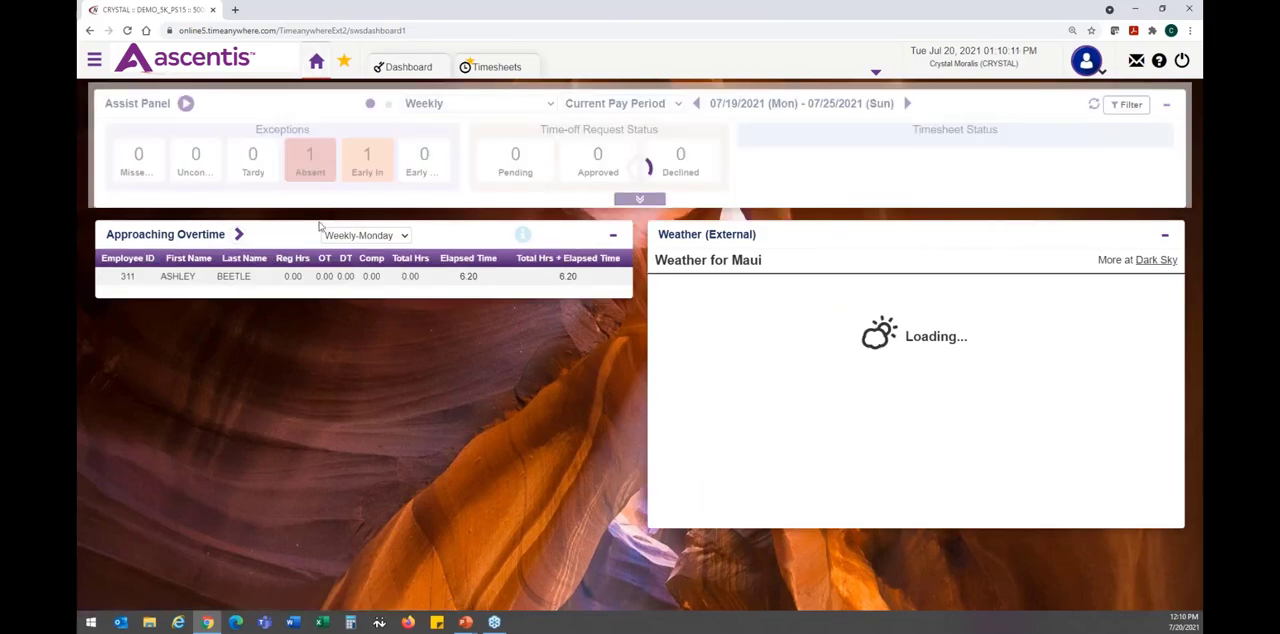
left_click(1163, 240)
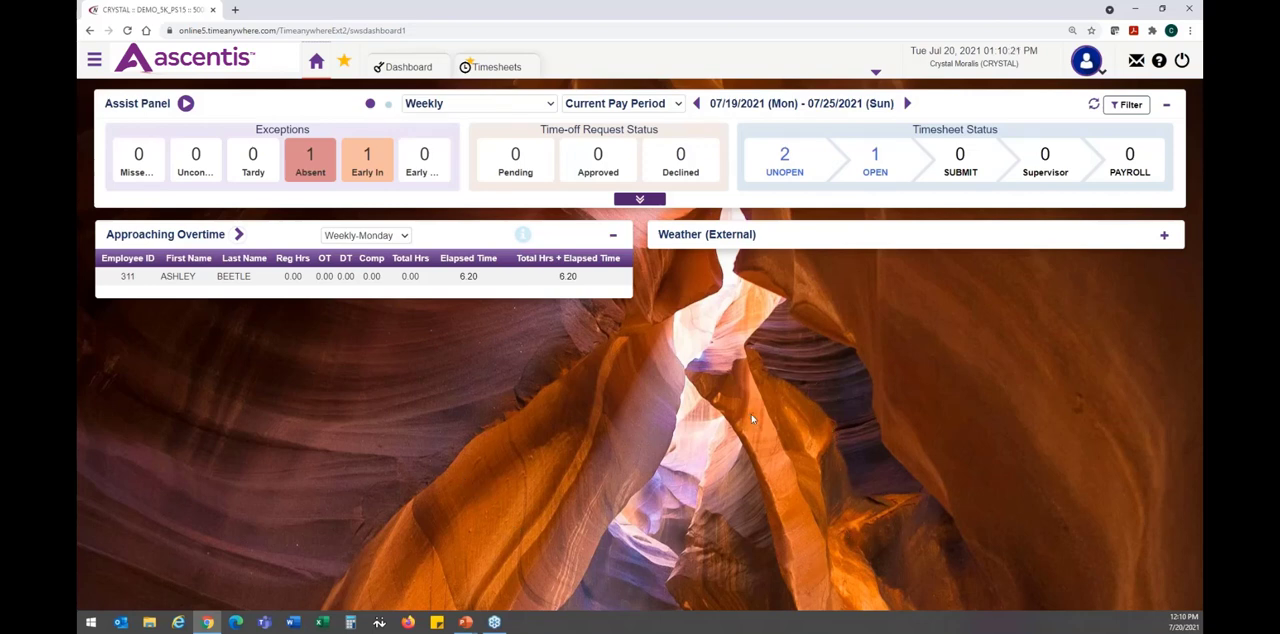
left_click(410, 68)
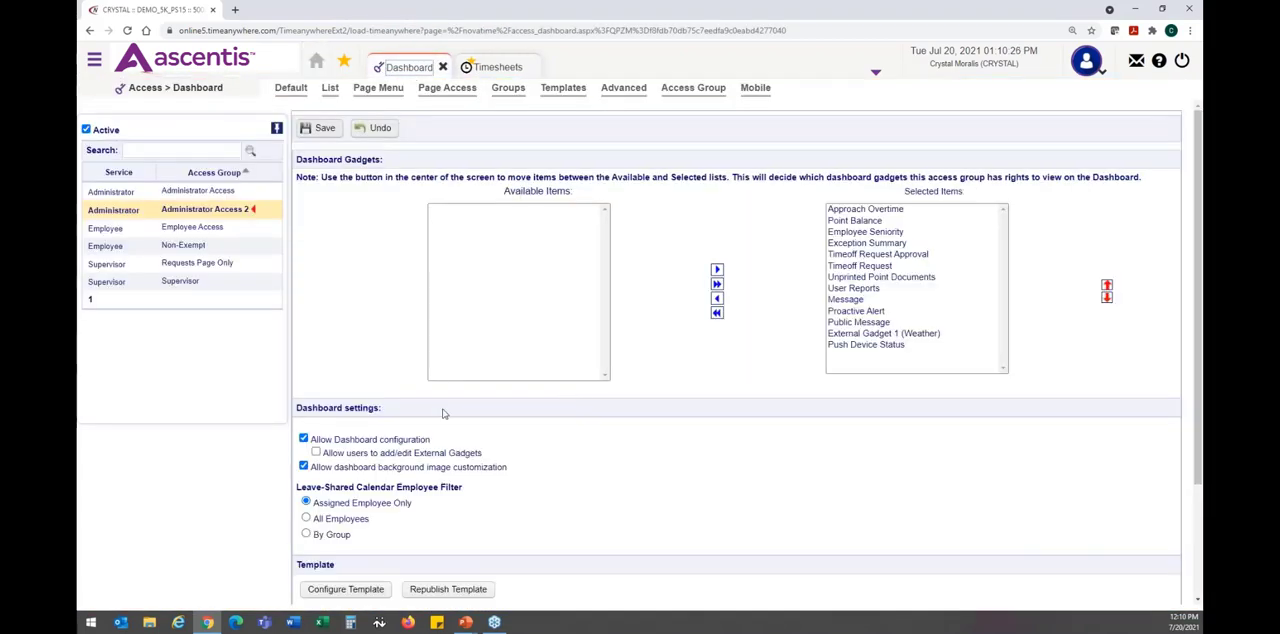
- Try the By Group option of the Leave-Shared Calendar Employee Filter, view its group choices, and restore Assigned Employee Only
scroll(444, 413, "down", 3)
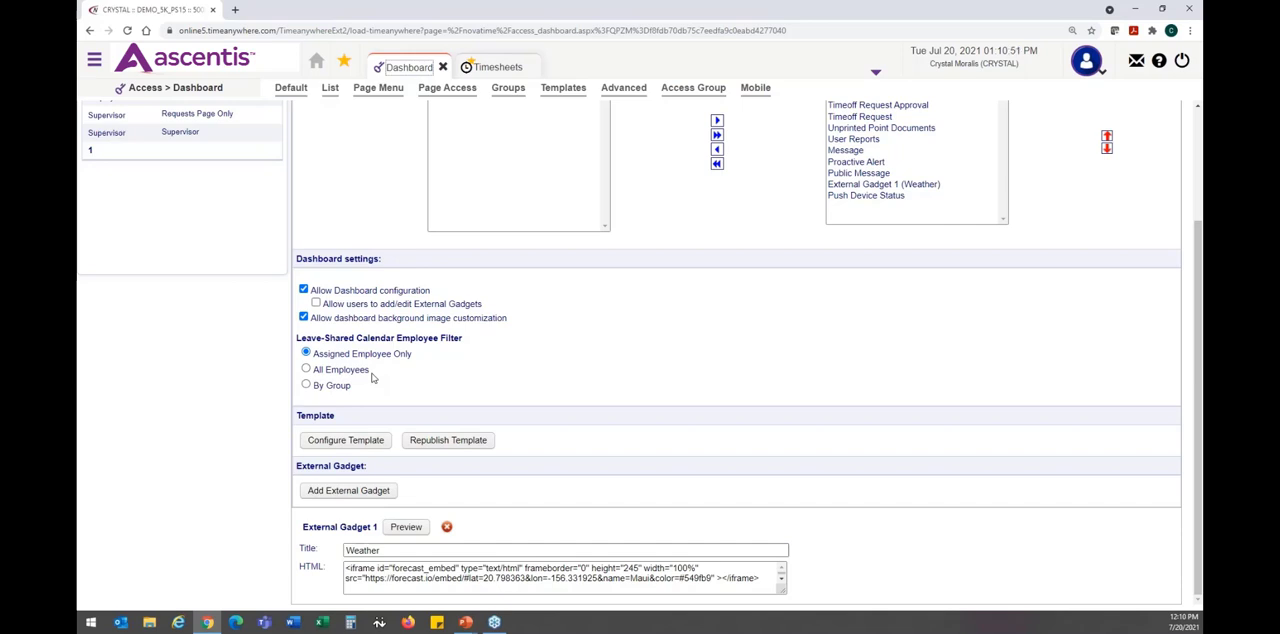
left_click(341, 389)
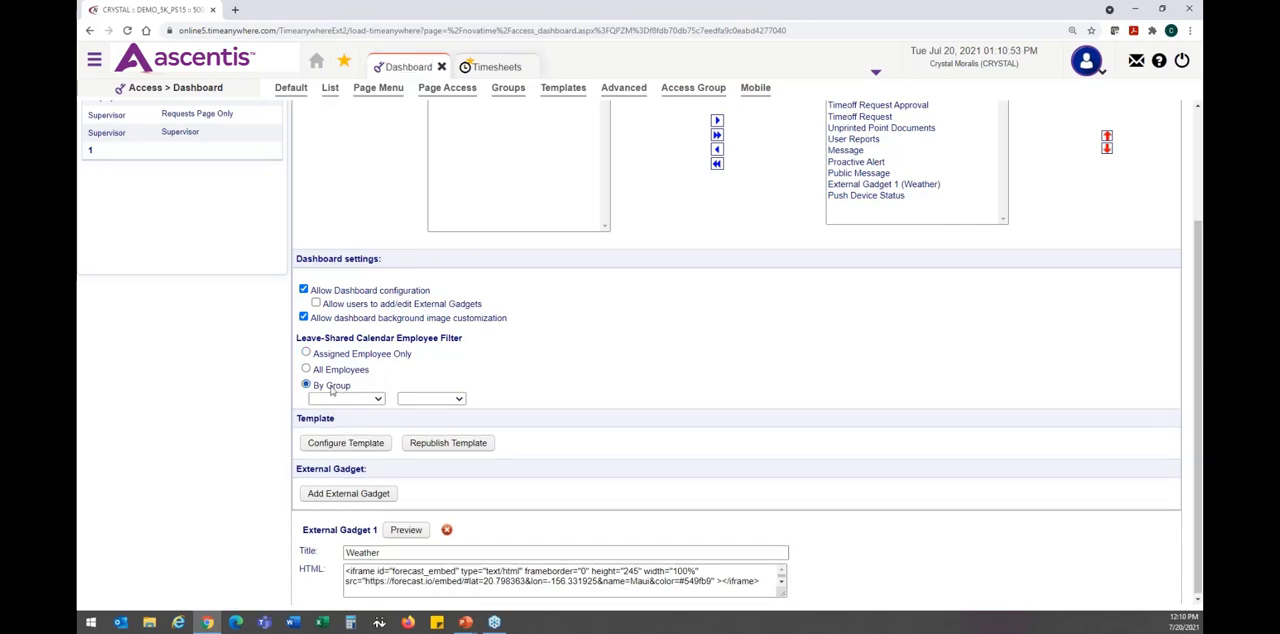
left_click(342, 400)
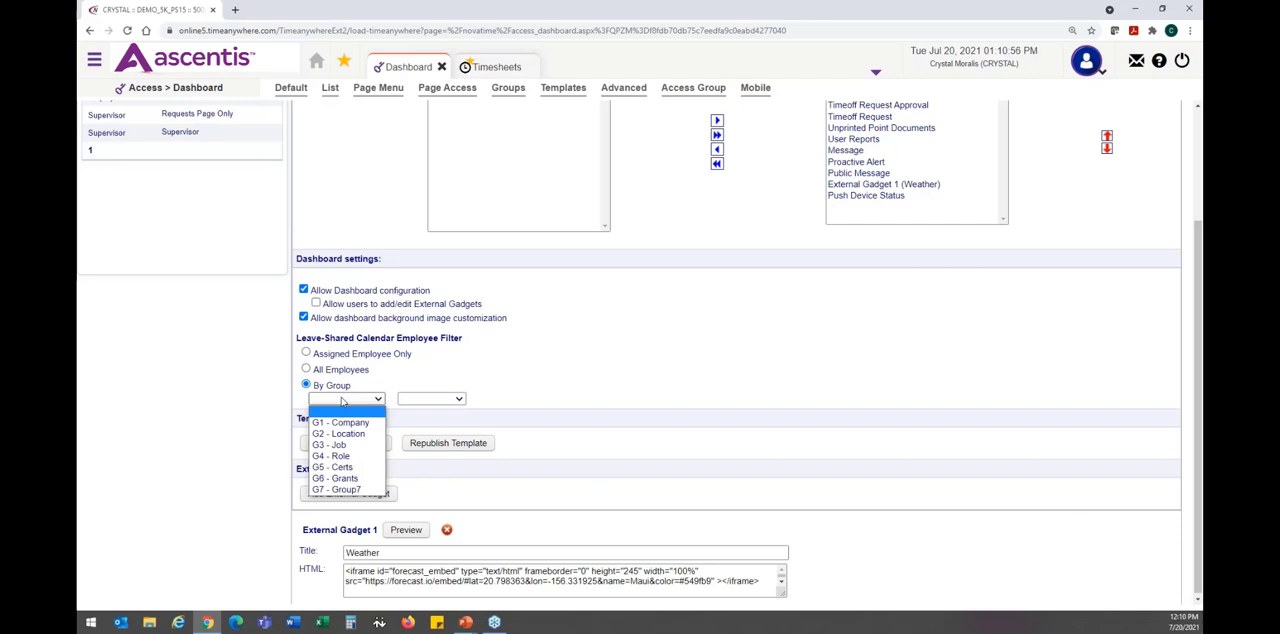
left_click(342, 401)
left_click(366, 361)
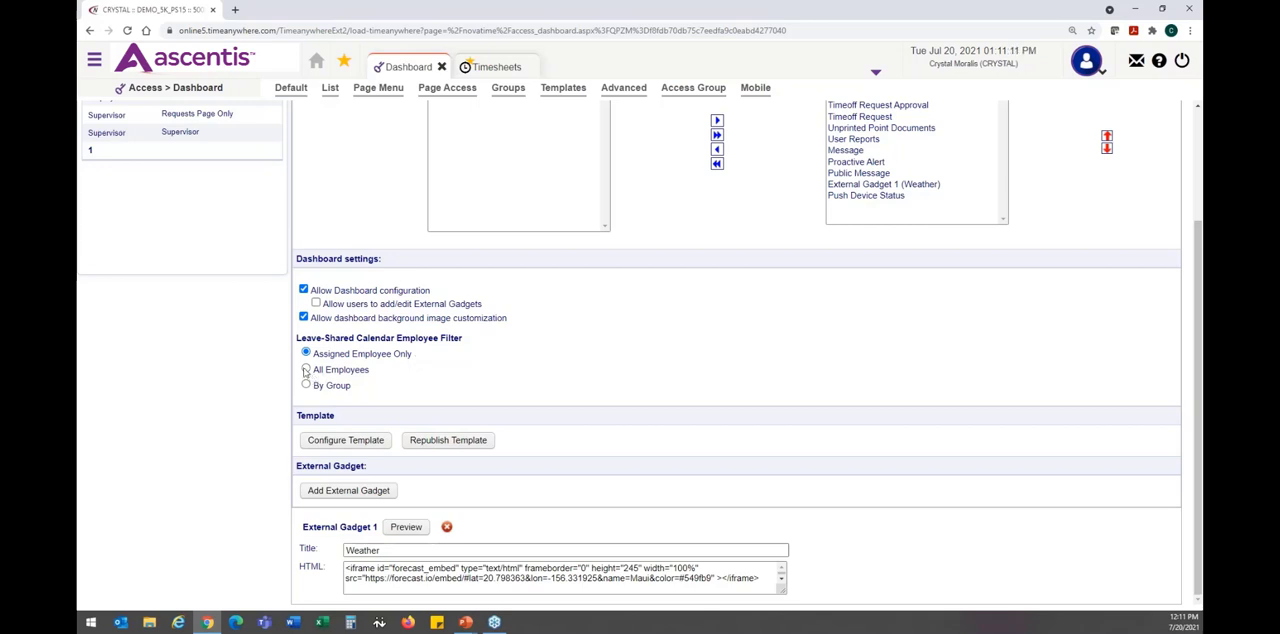
- Try the All Employees and By Group calendar filters, reset the filter to Assigned Employee Only, and save
left_click(306, 369)
left_click(336, 390)
left_click(338, 399)
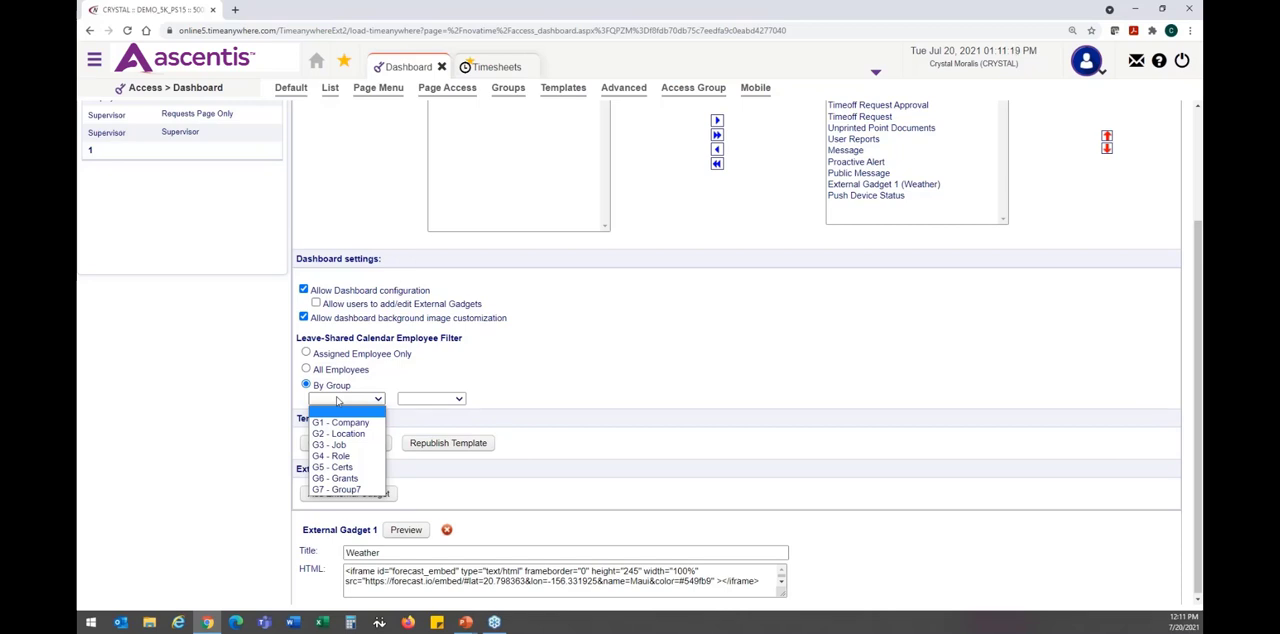
left_click(338, 399)
left_click(306, 353)
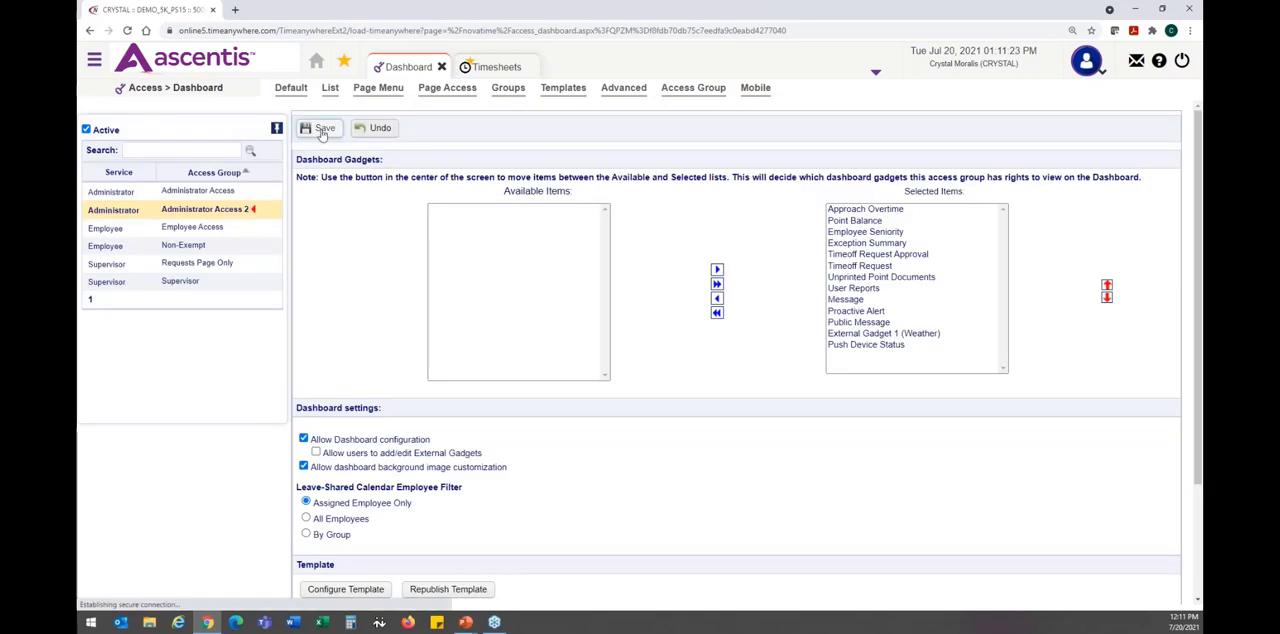
- Open the dashboard template configuration for Administrator Access 2
scroll(282, 335, "down", 3)
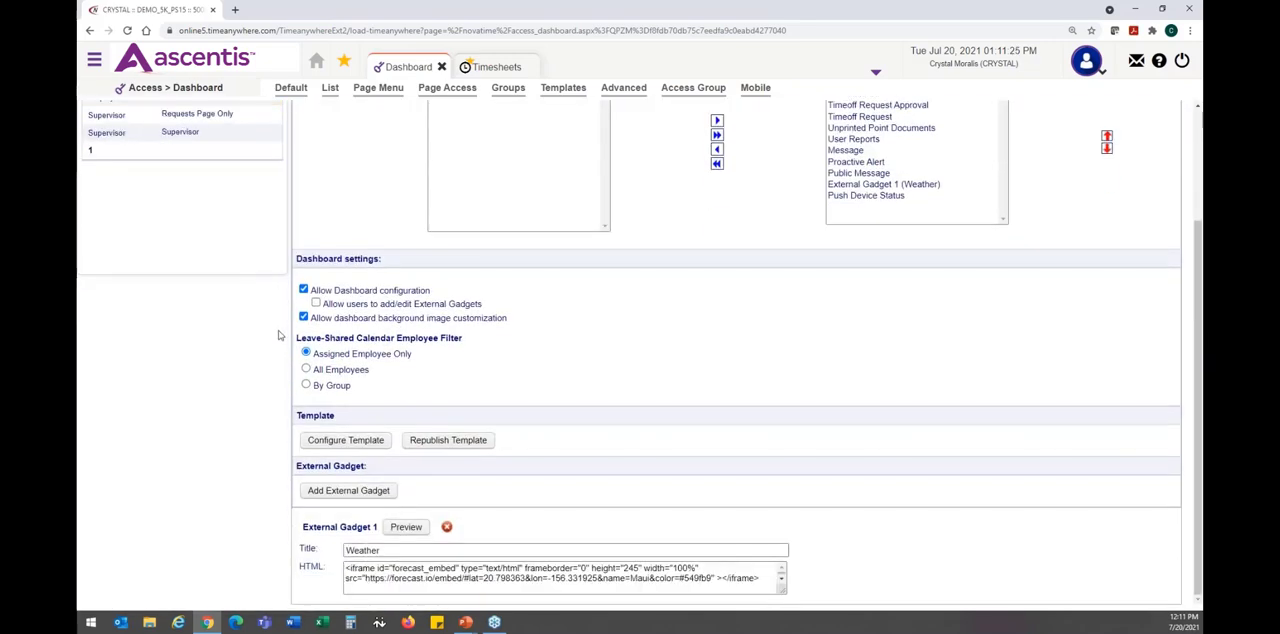
left_click(346, 440)
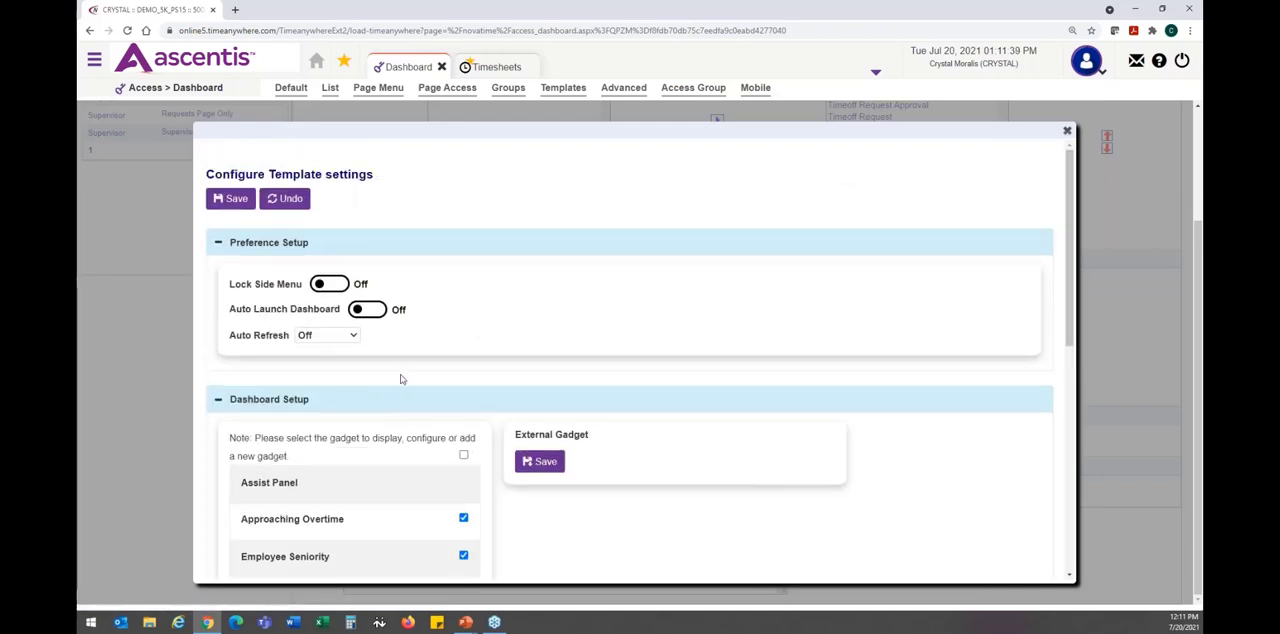
key("alt+Tab")
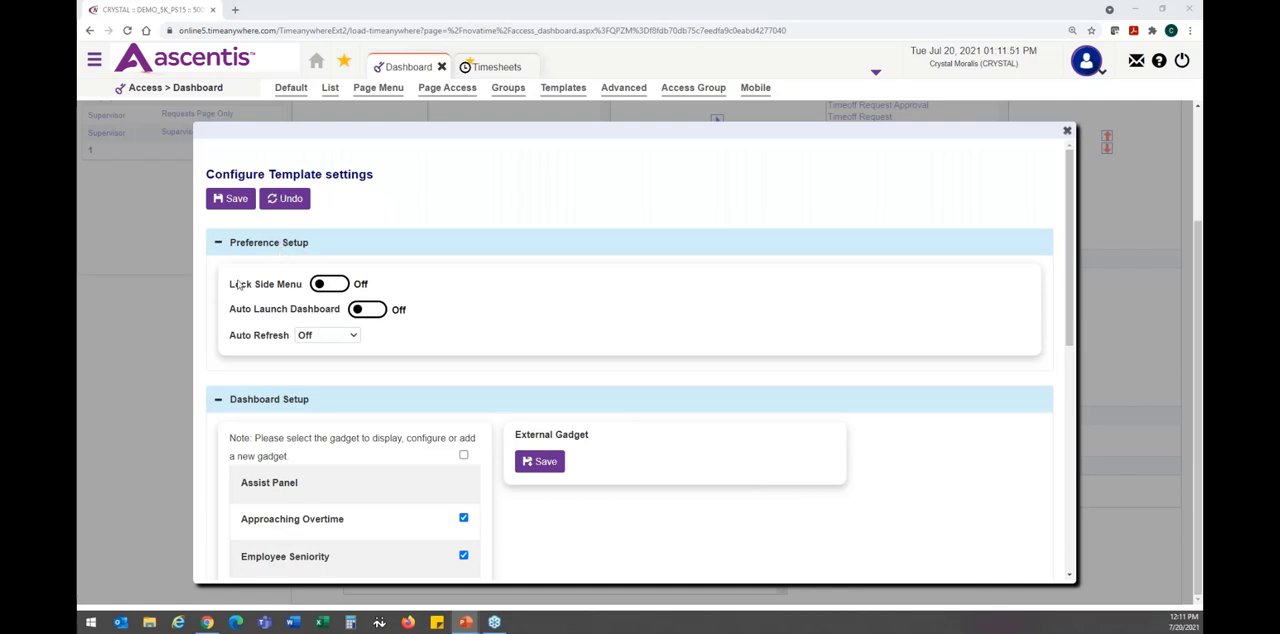
- Try the Lock Side Menu preference, expand and collapse the side menu to illustrate it, and switch the preference back off
left_click(326, 285)
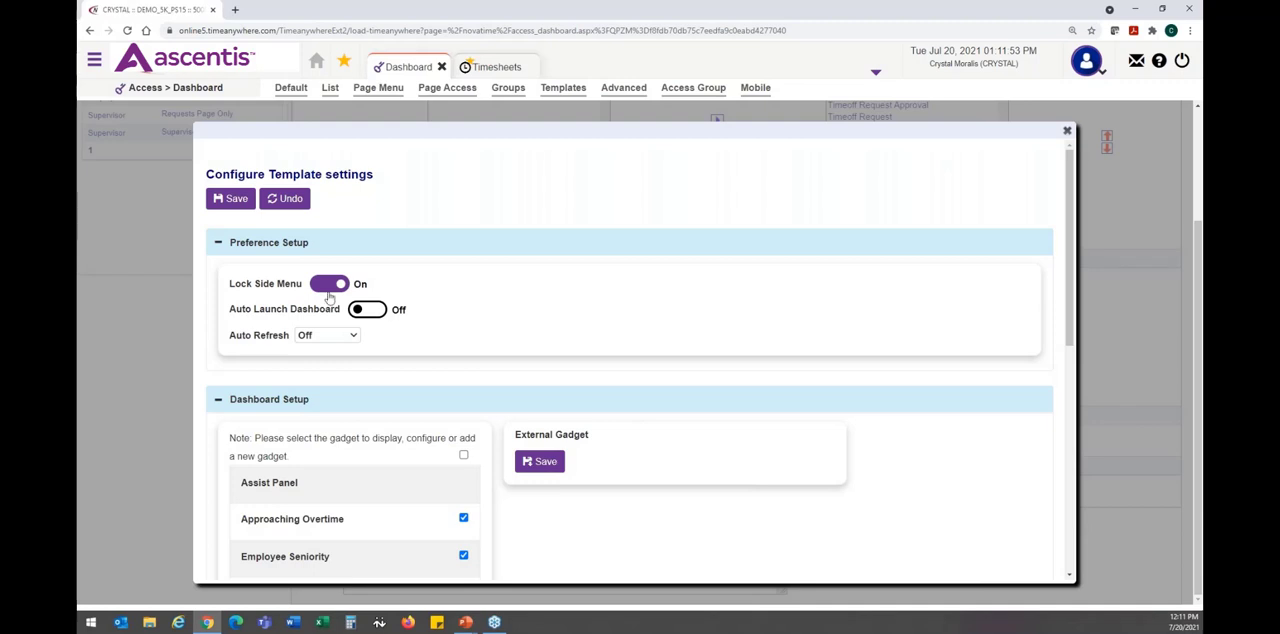
left_click(94, 61)
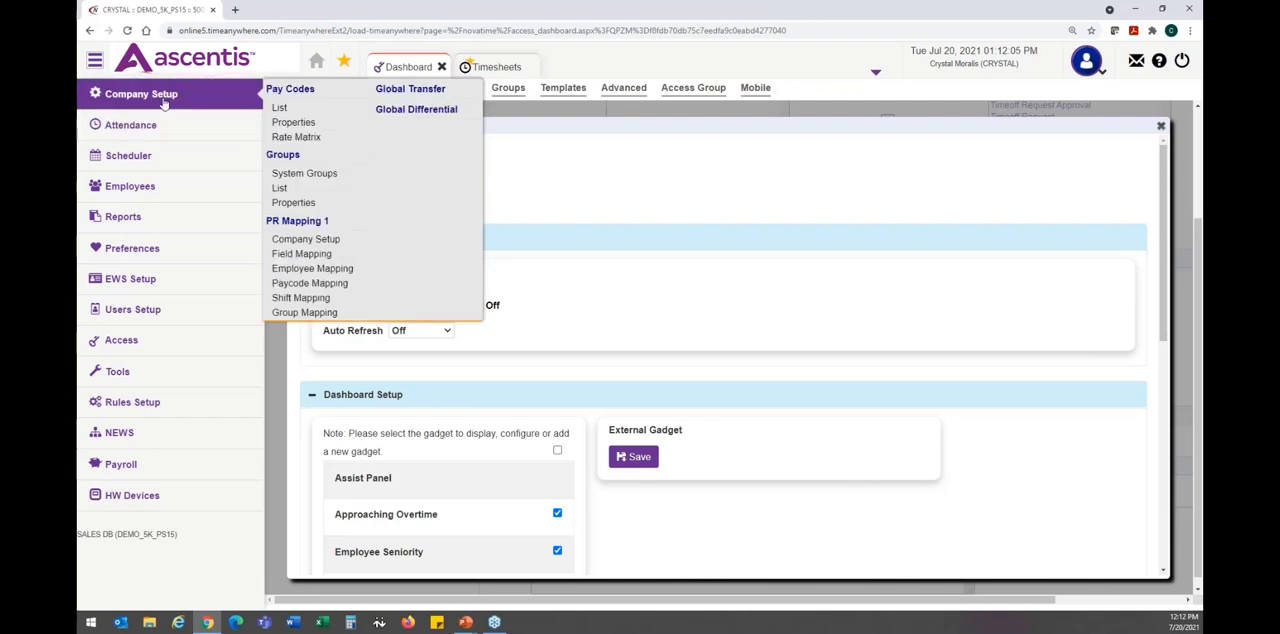
left_click(95, 63)
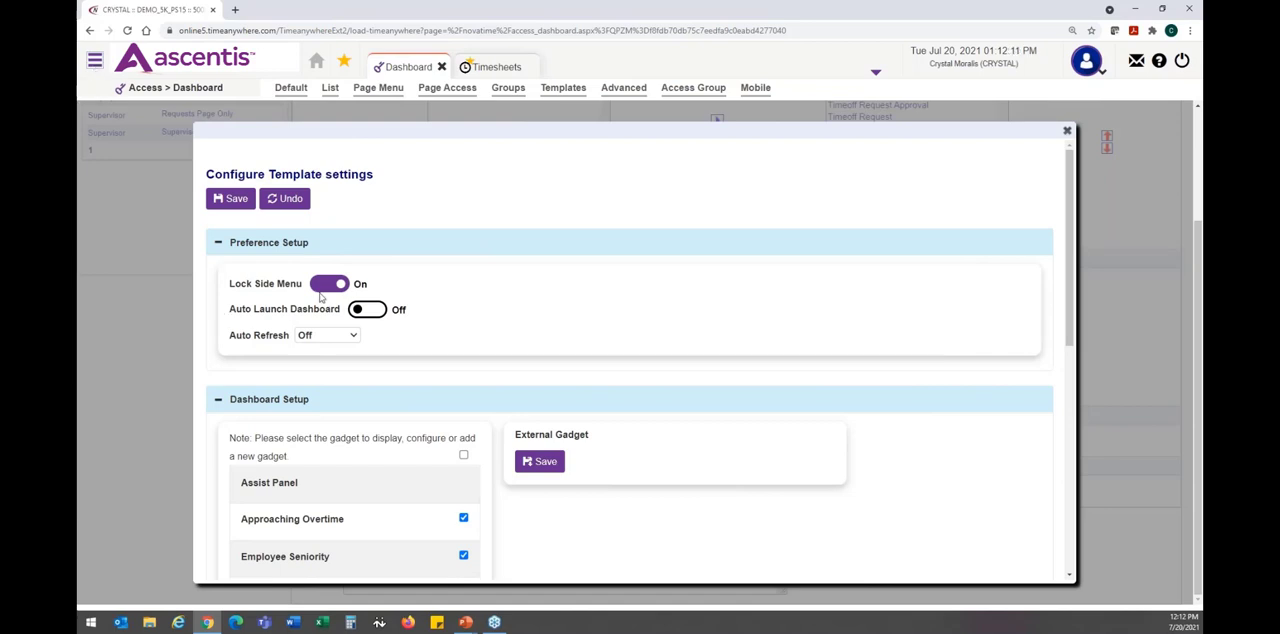
left_click(330, 284)
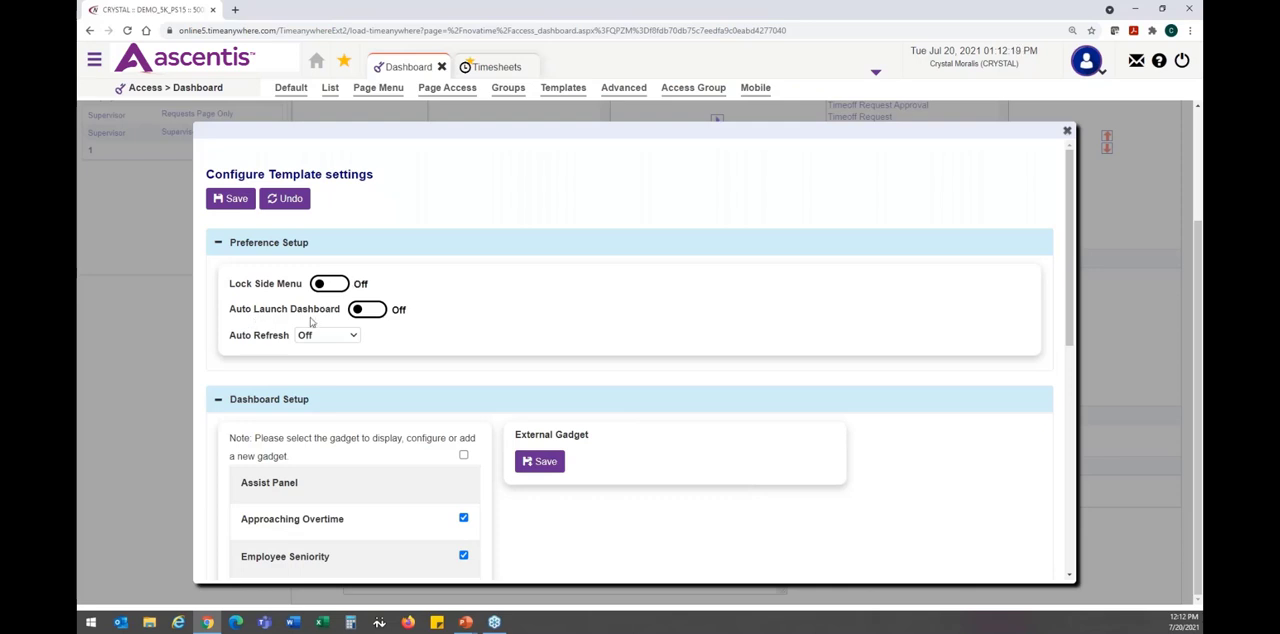
- Turn on Auto Launch Dashboard in the template preferences, and briefly expand and collapse the side menu
left_click(366, 314)
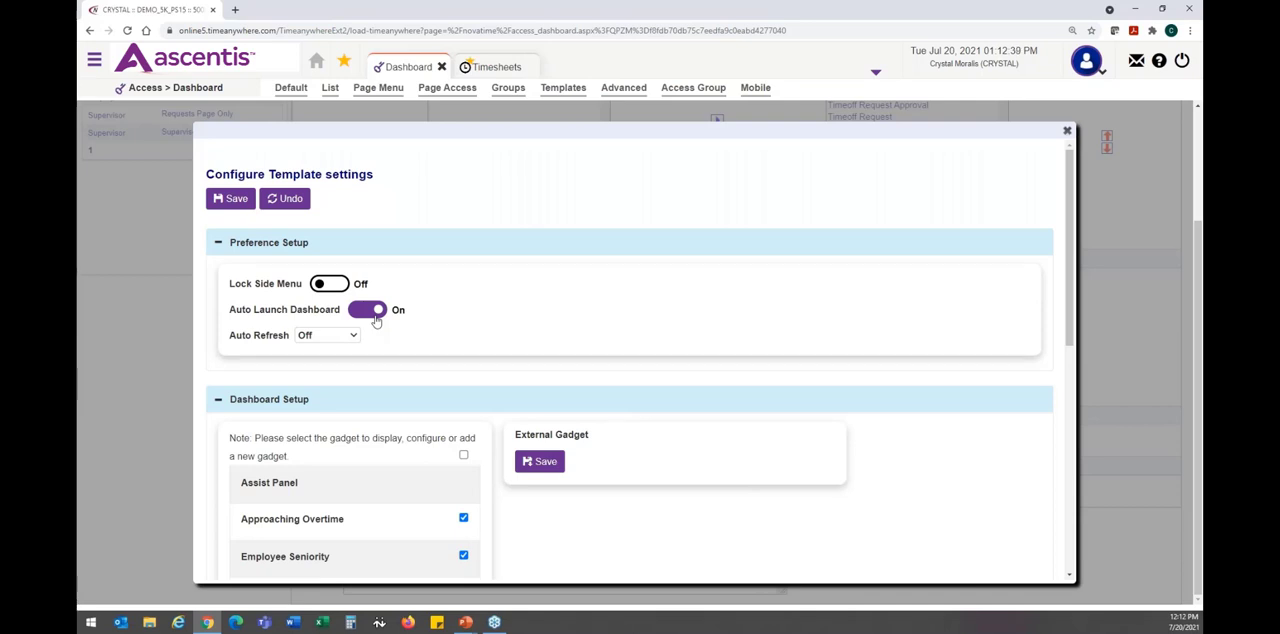
left_click(95, 63)
mouse_move(215, 100)
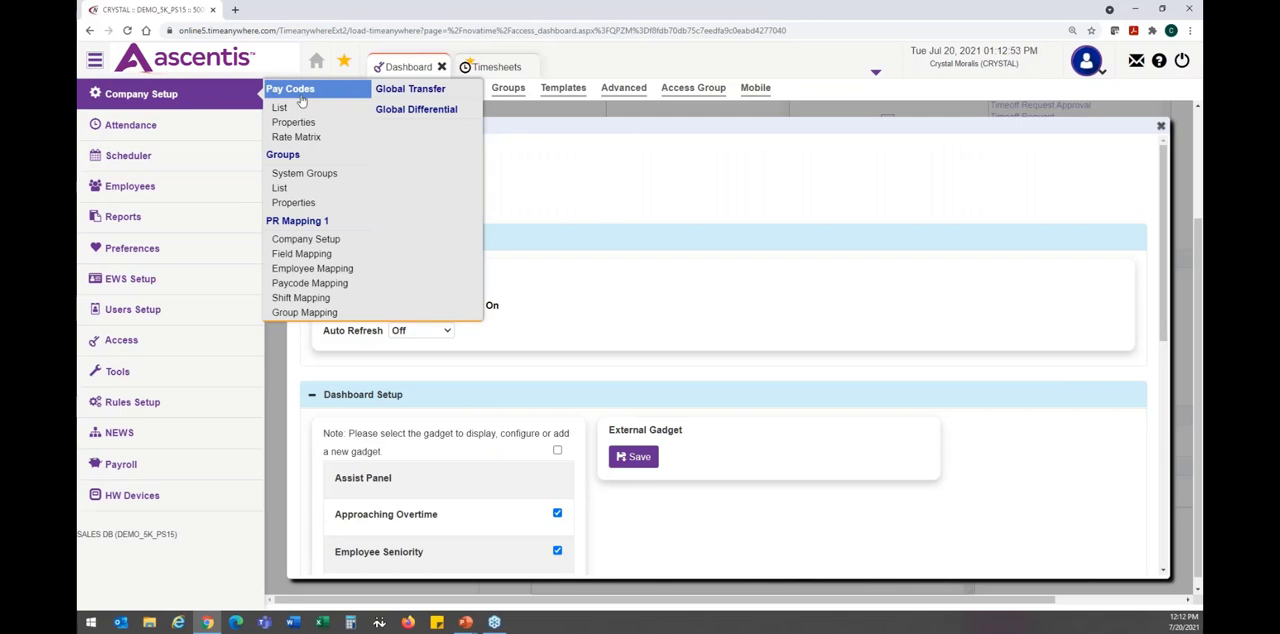
left_click(95, 62)
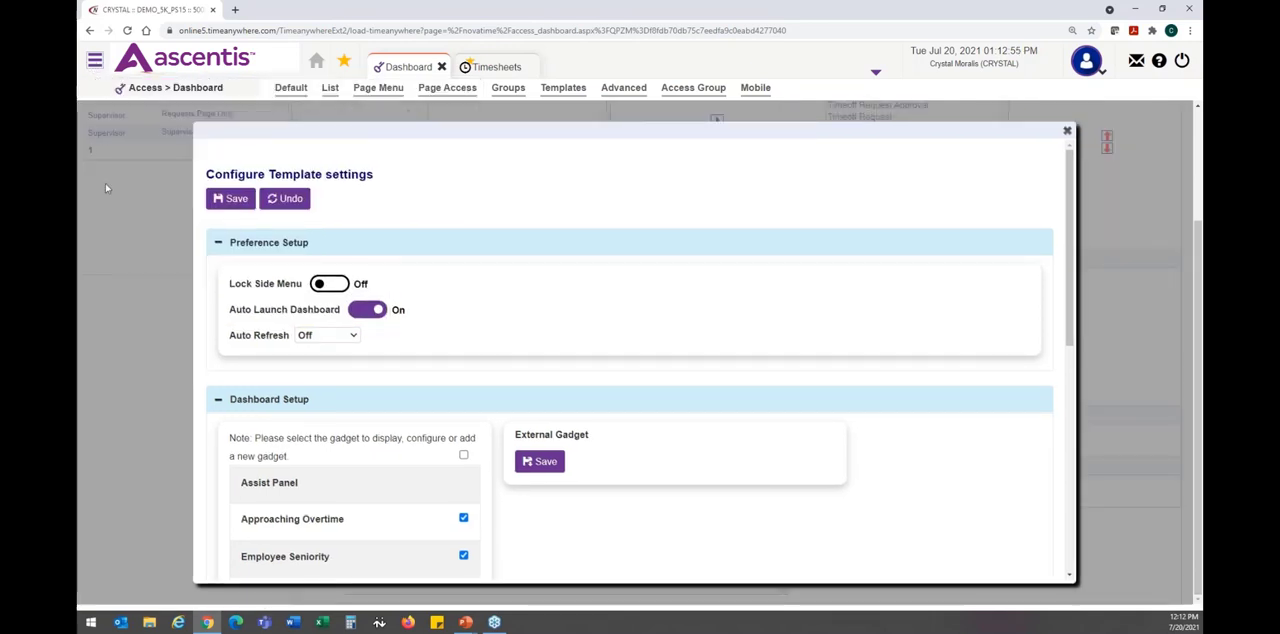
- Try a 5-minute Auto Refresh interval in the template preferences and set it back to Off
left_click(352, 338)
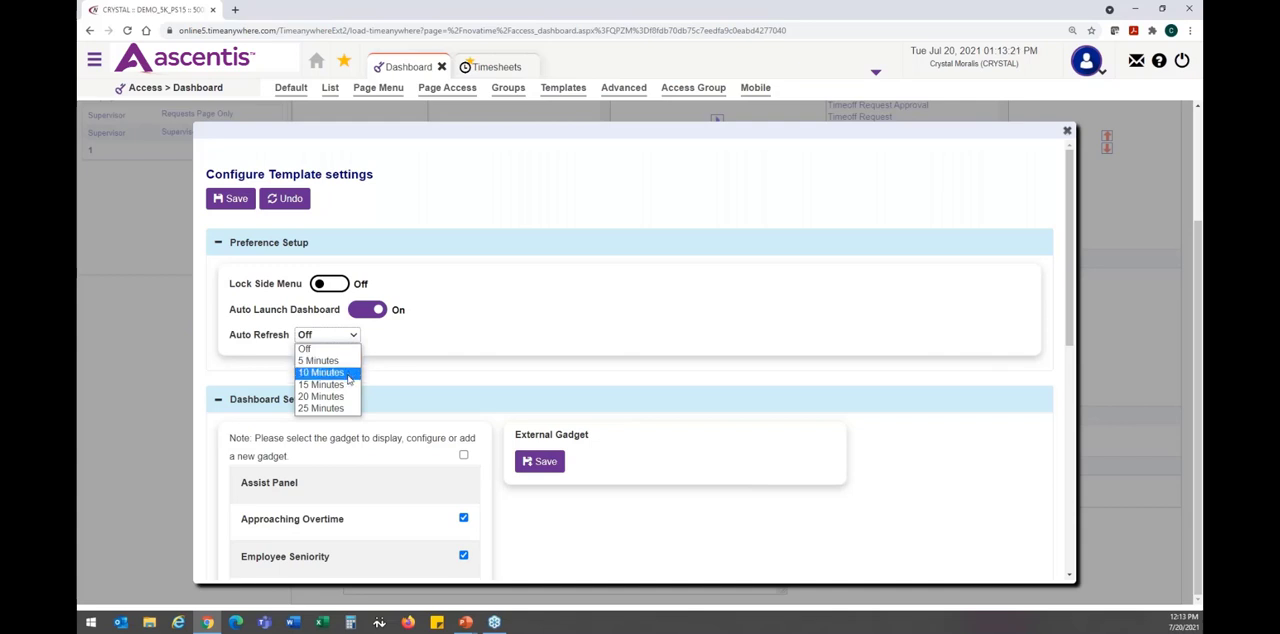
left_click(350, 361)
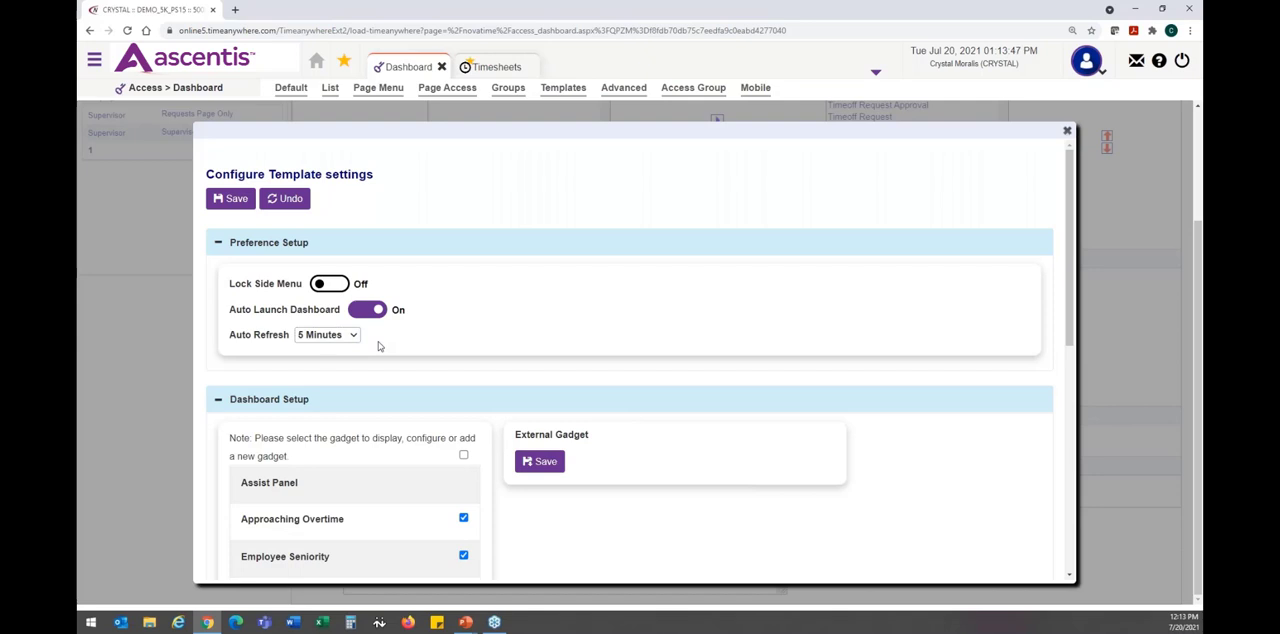
left_click(352, 338)
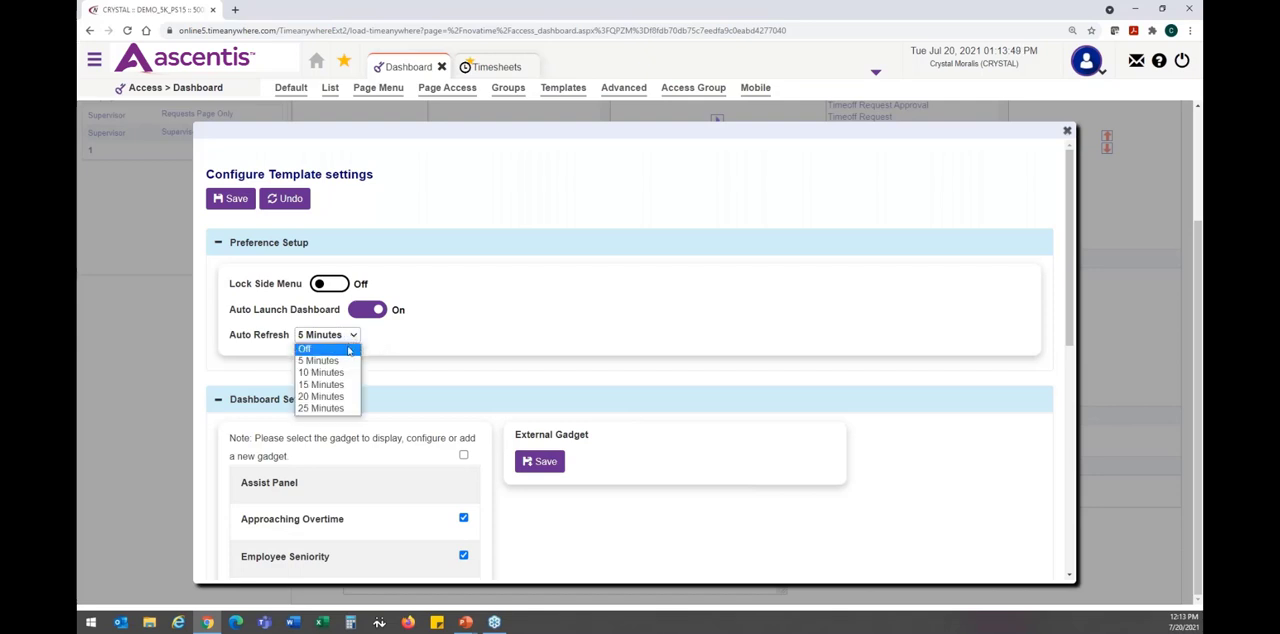
left_click(349, 349)
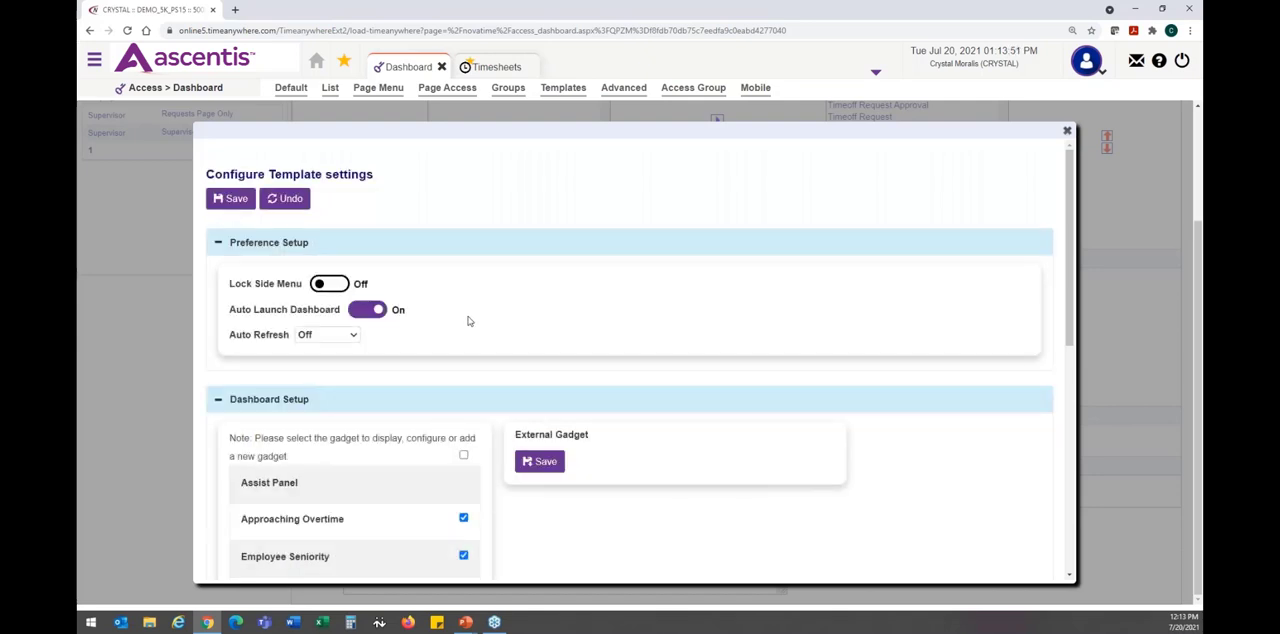
- Deselect the Approaching Overtime gadget in the template's dashboard setup and select it again
scroll(468, 318, "down", 2)
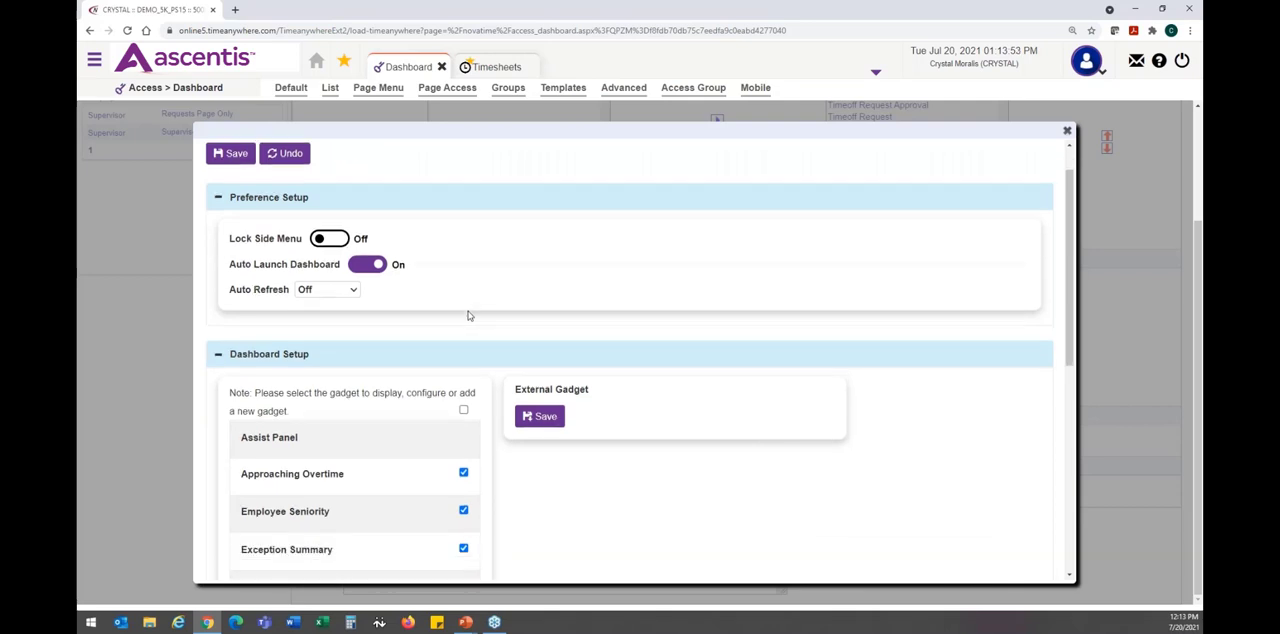
scroll(468, 318, "down", 1)
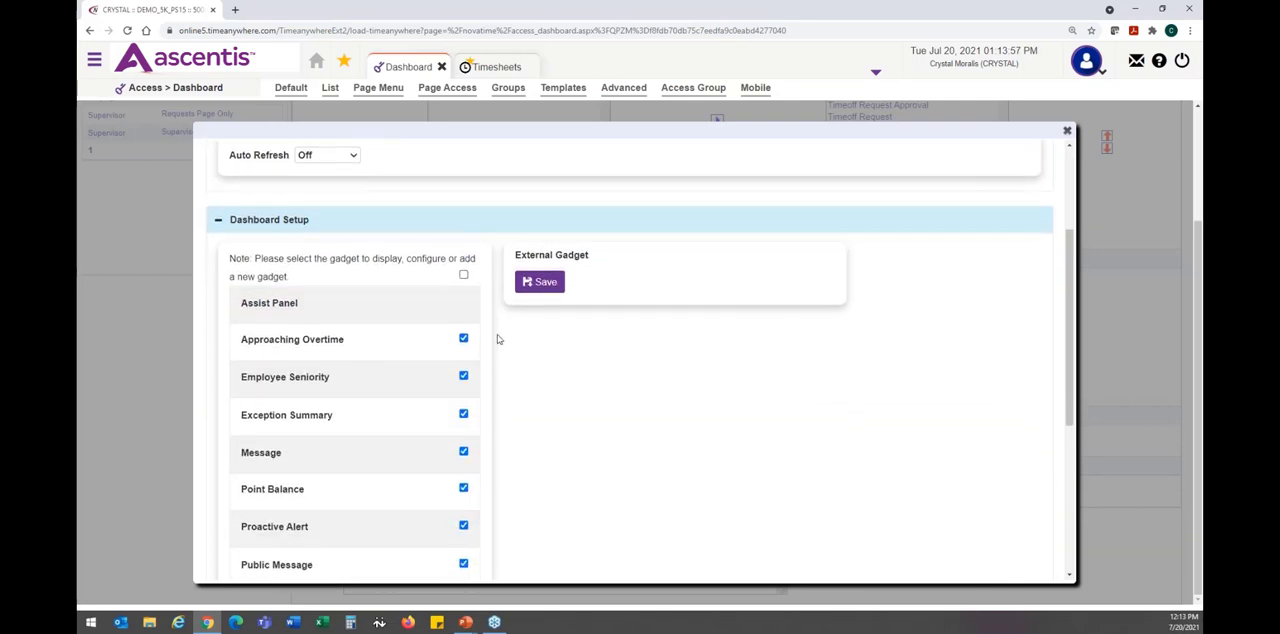
scroll(490, 300, "down", 1)
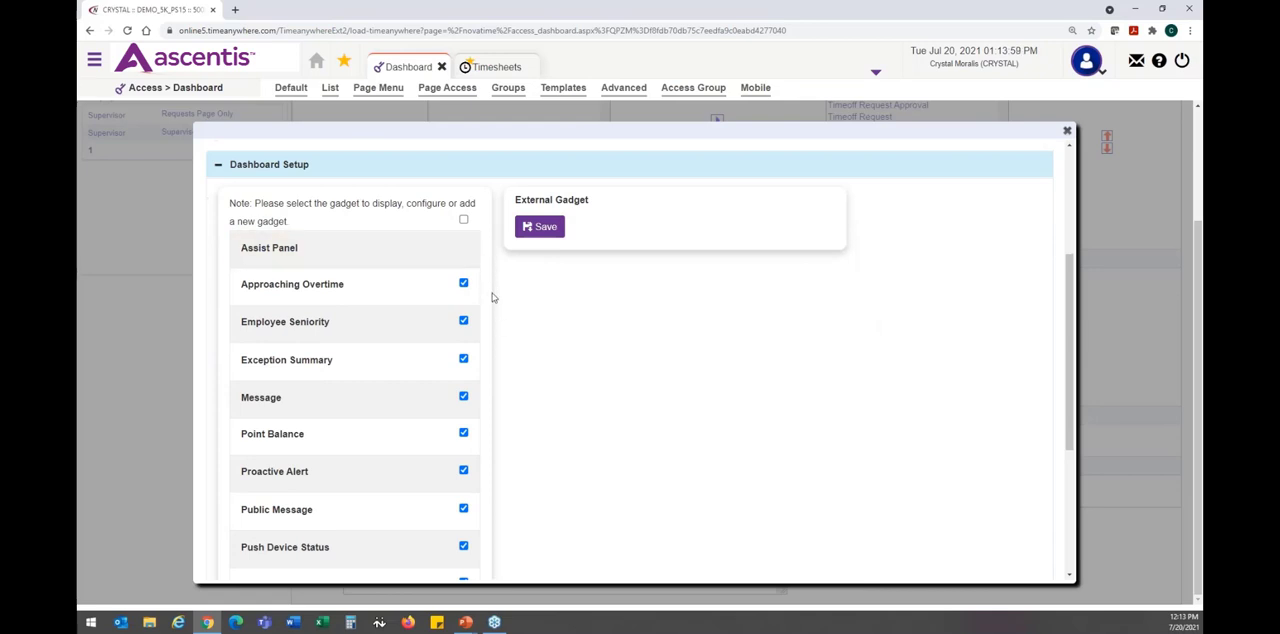
left_click(463, 283)
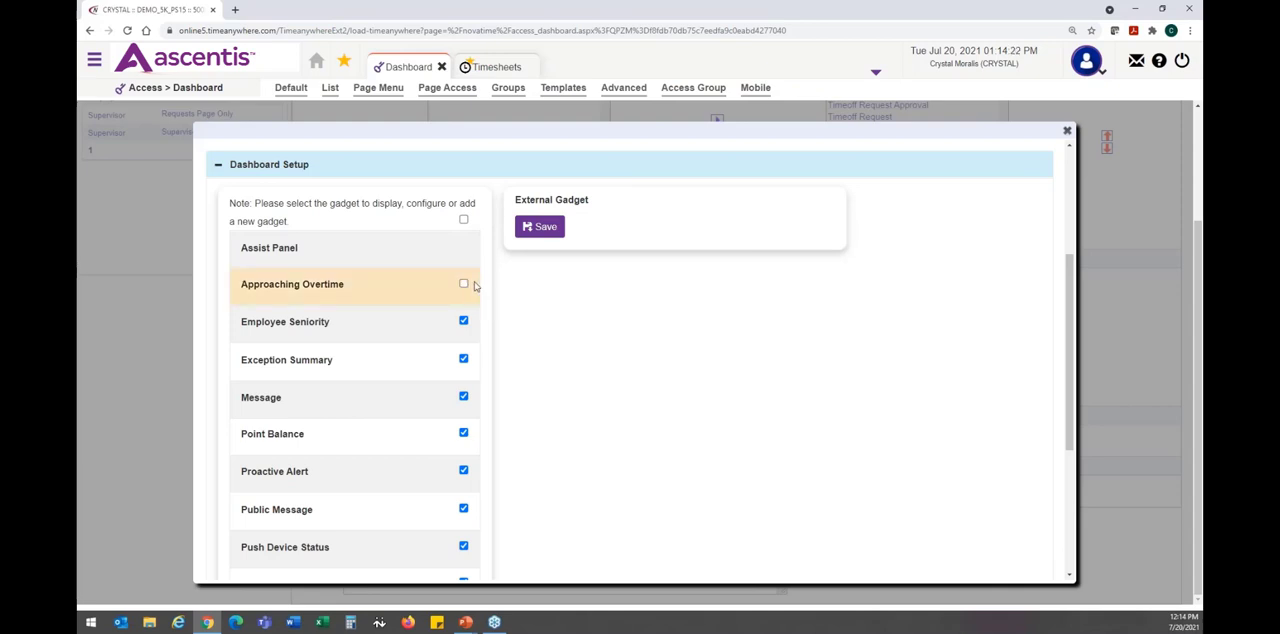
left_click(463, 284)
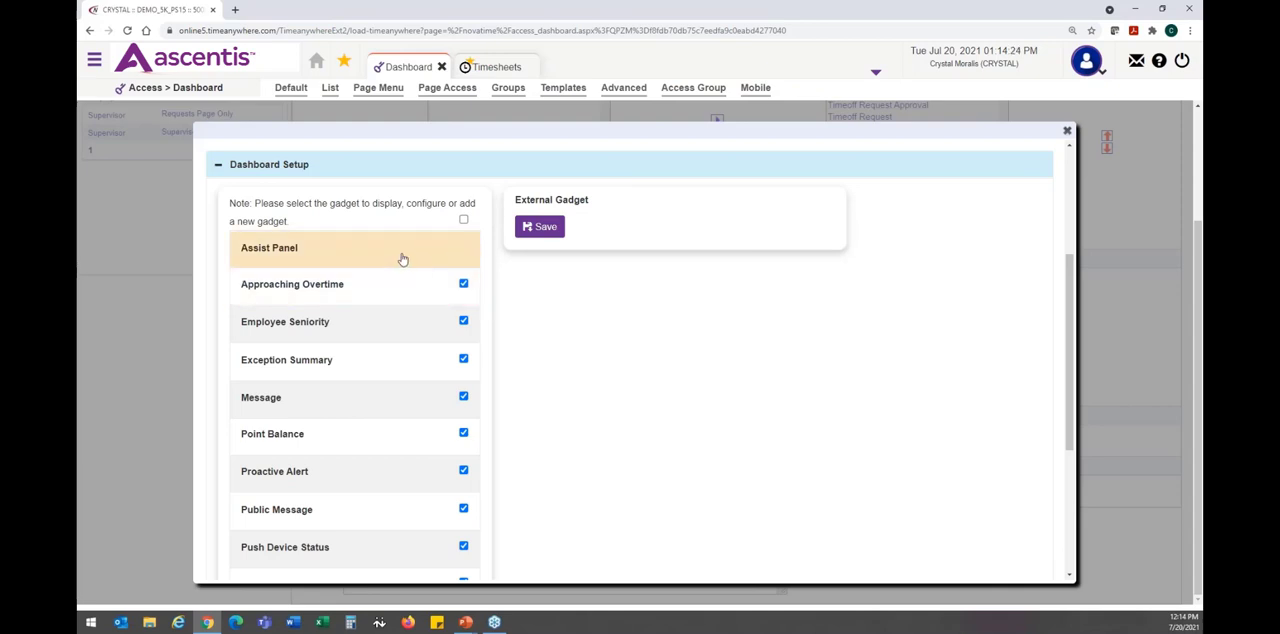
- Review the remaining template gadgets through Access External (Weather) and place the cursor in the empty background image URL field
scroll(394, 300, "down", 1)
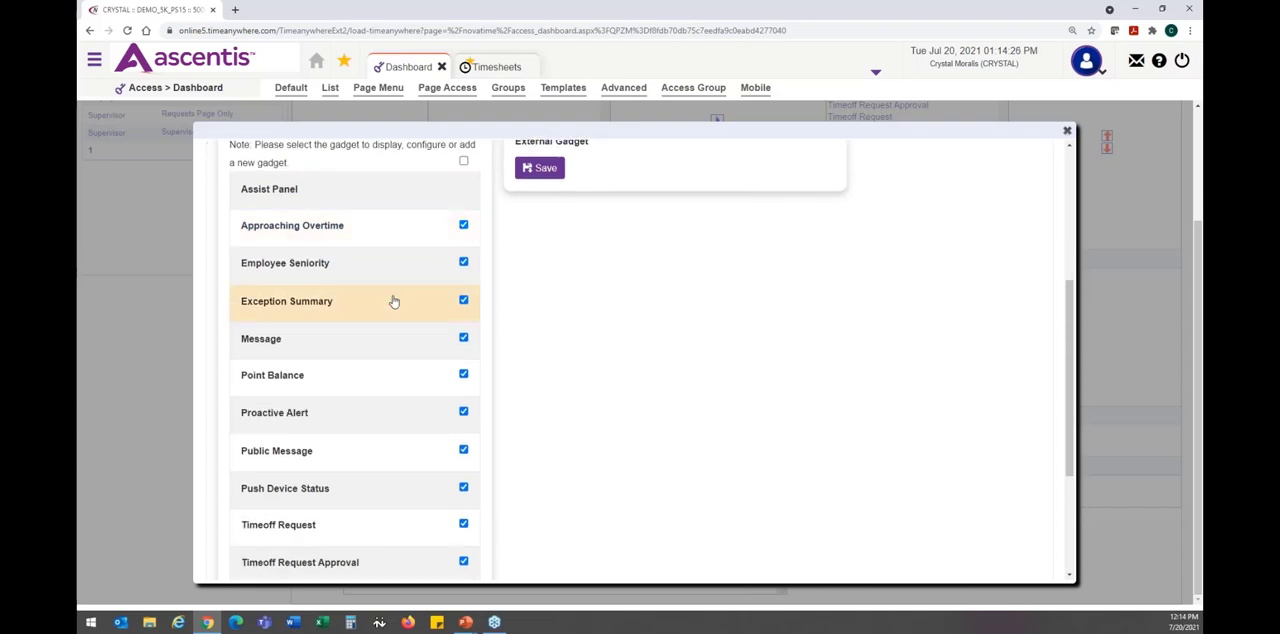
scroll(394, 301, "down", 2)
scroll(394, 301, "down", 1)
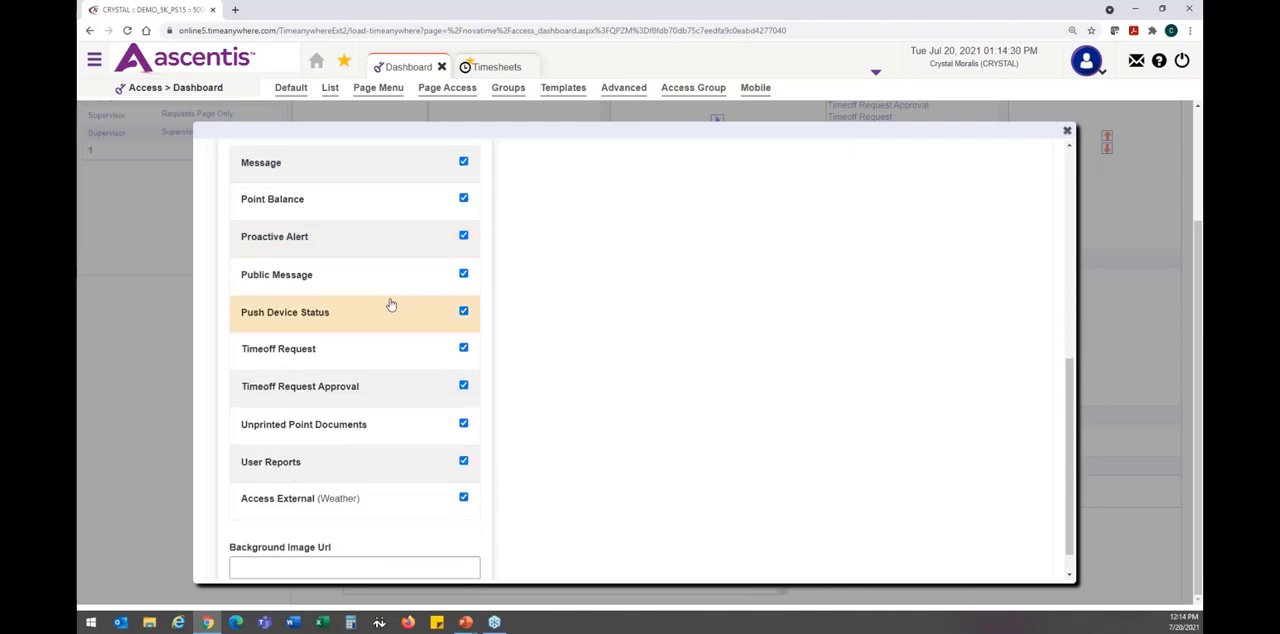
scroll(390, 305, "down", 1)
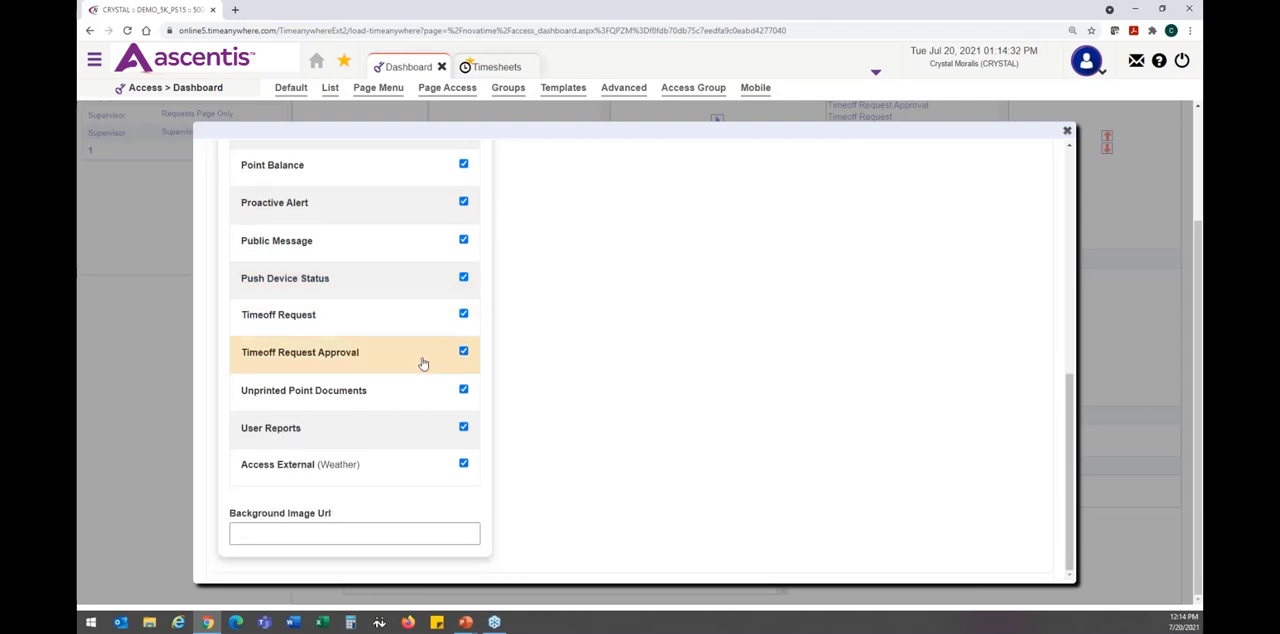
left_click(408, 532)
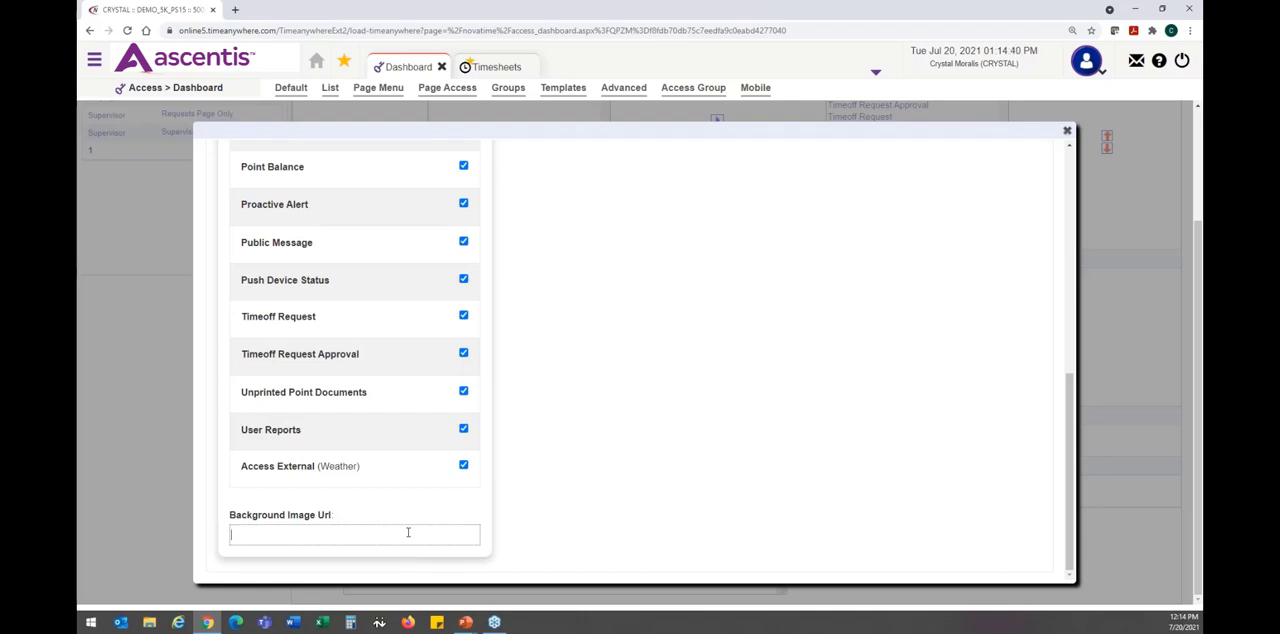
- Open the gadget configuration of the Assist Panel in the template's dashboard setup
scroll(408, 532, "up", 5)
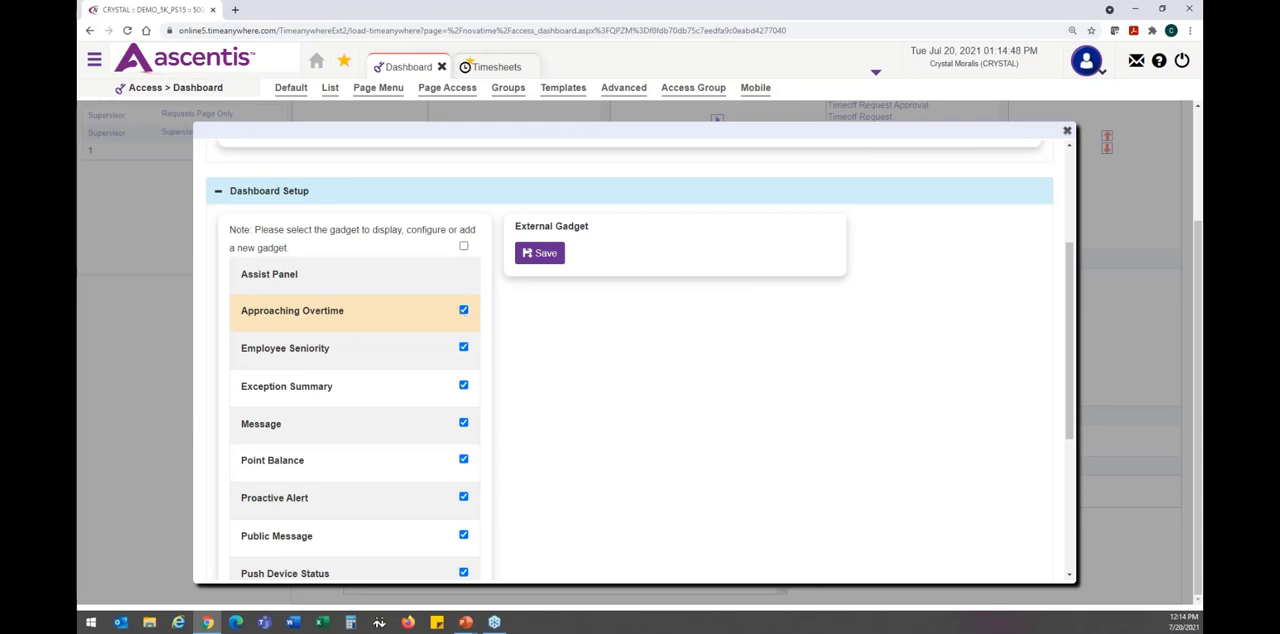
left_click(298, 280)
left_click(697, 97)
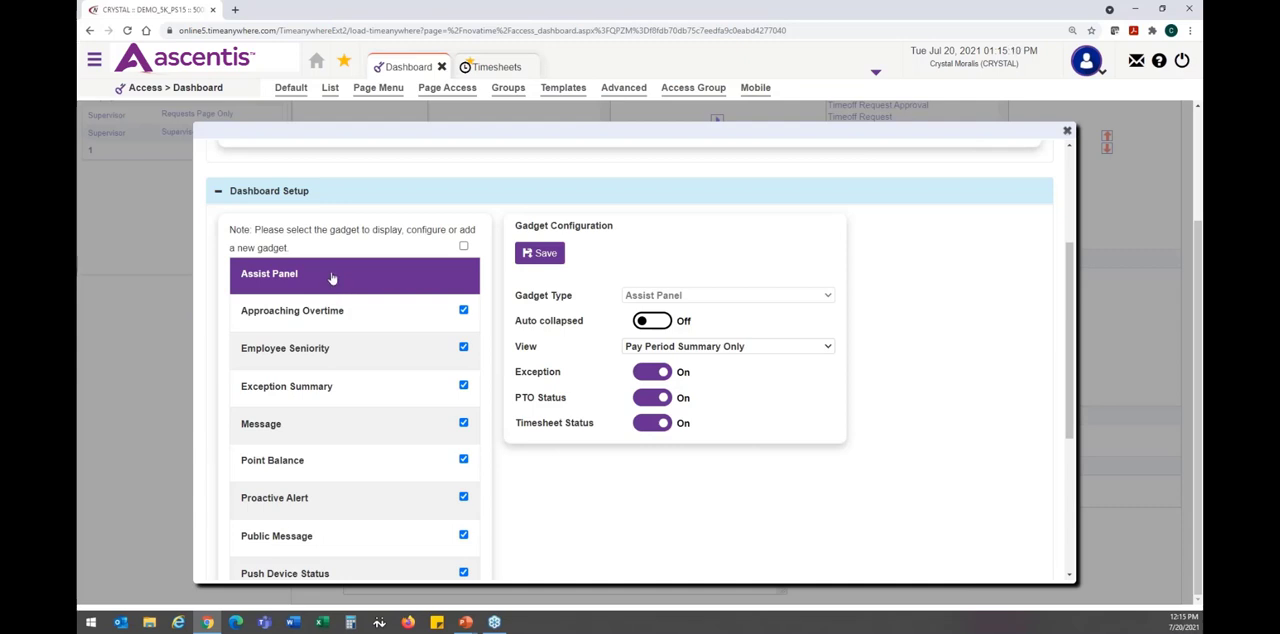
- Toggle the Assist Panel's Auto collapsed option on and back off, and set its View to Pay Period, Daily Summary, and Daily Schedules
left_click(655, 325)
left_click(655, 325)
left_click(828, 347)
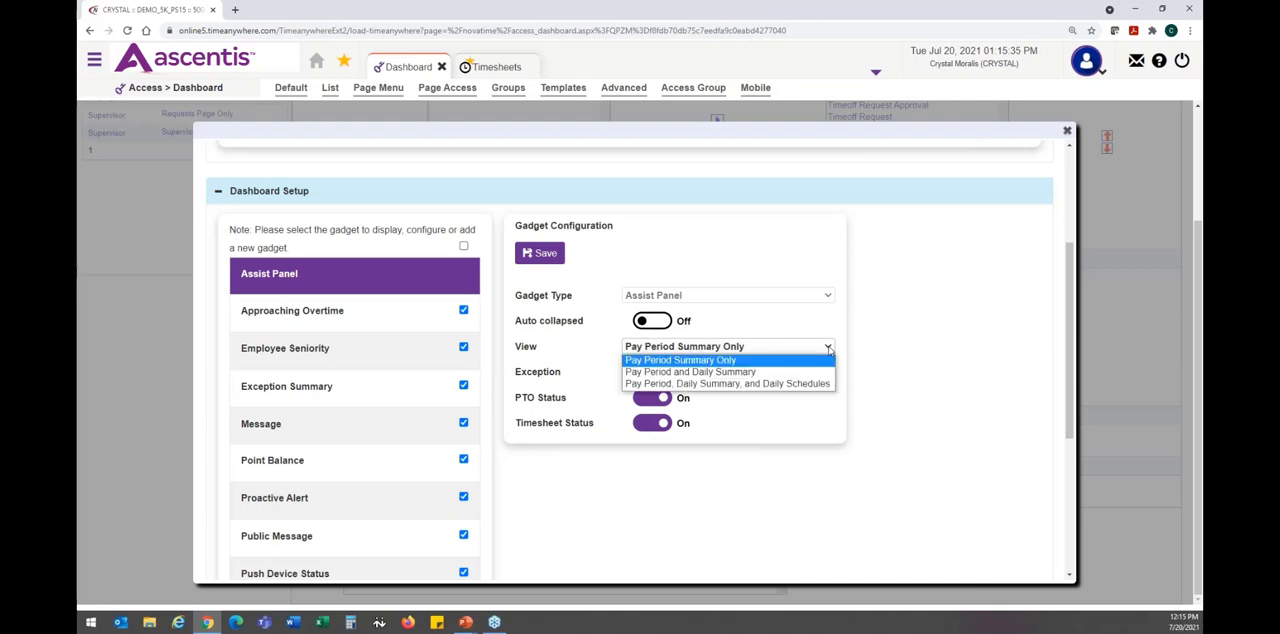
left_click(793, 384)
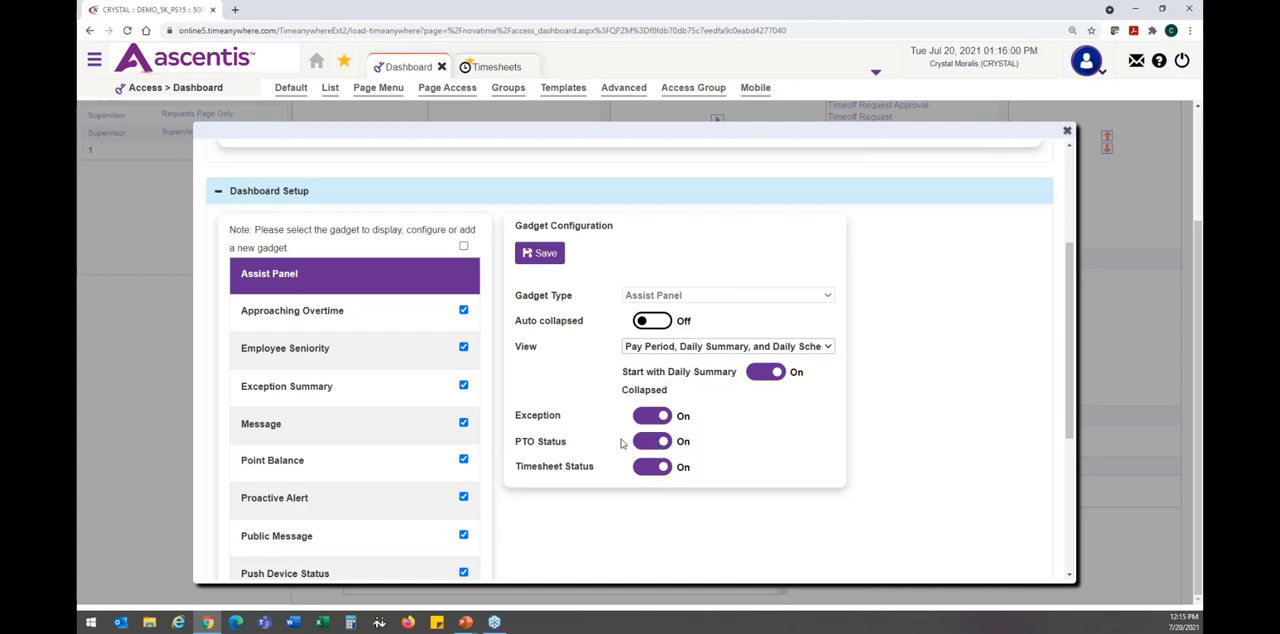
- Turn the Assist Panel's PTO Status off and back on, turn Timesheet Status off, and save the gadget configuration
left_click(658, 443)
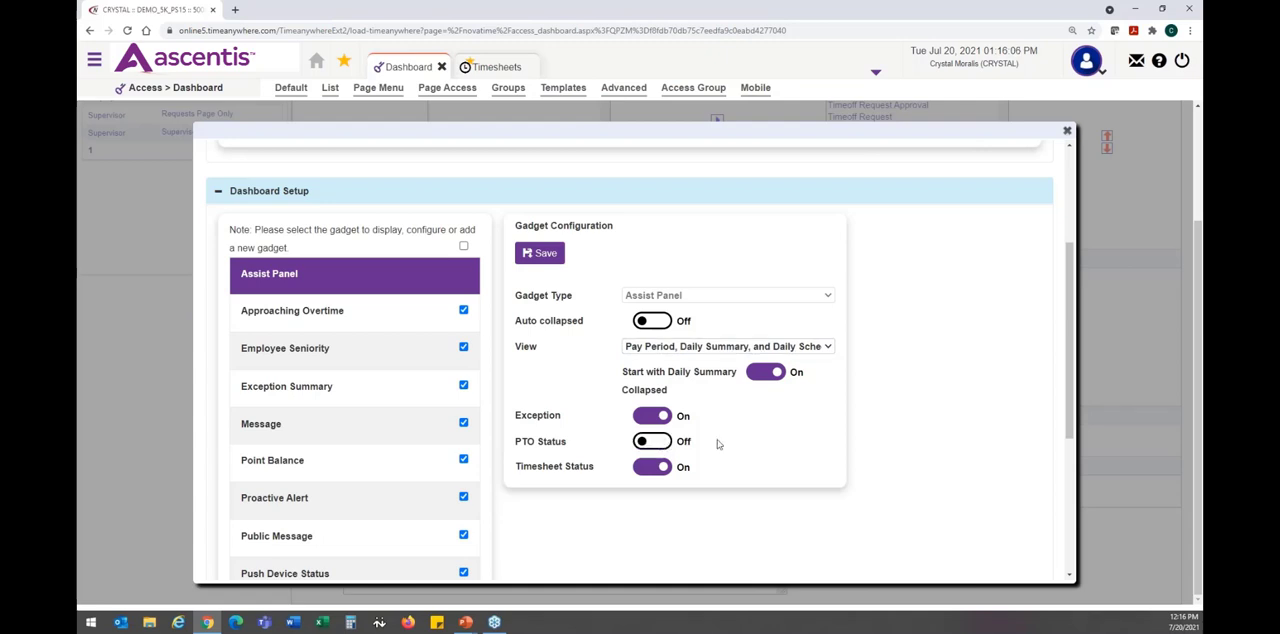
left_click(658, 468)
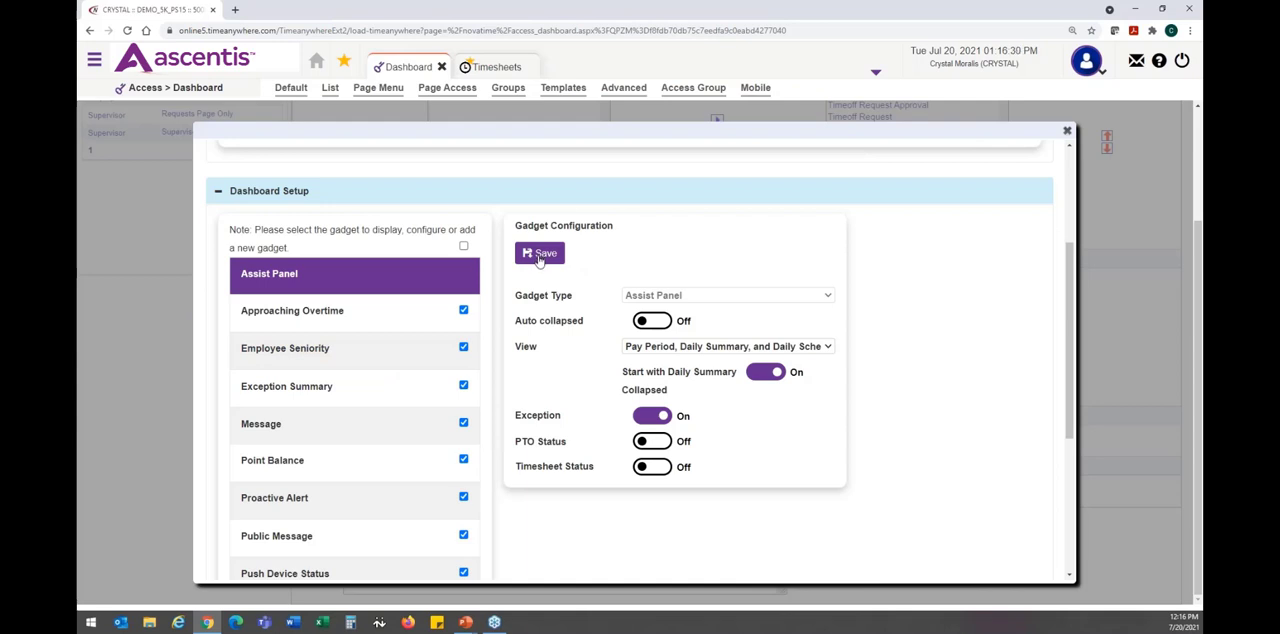
scroll(538, 258, "up", 3)
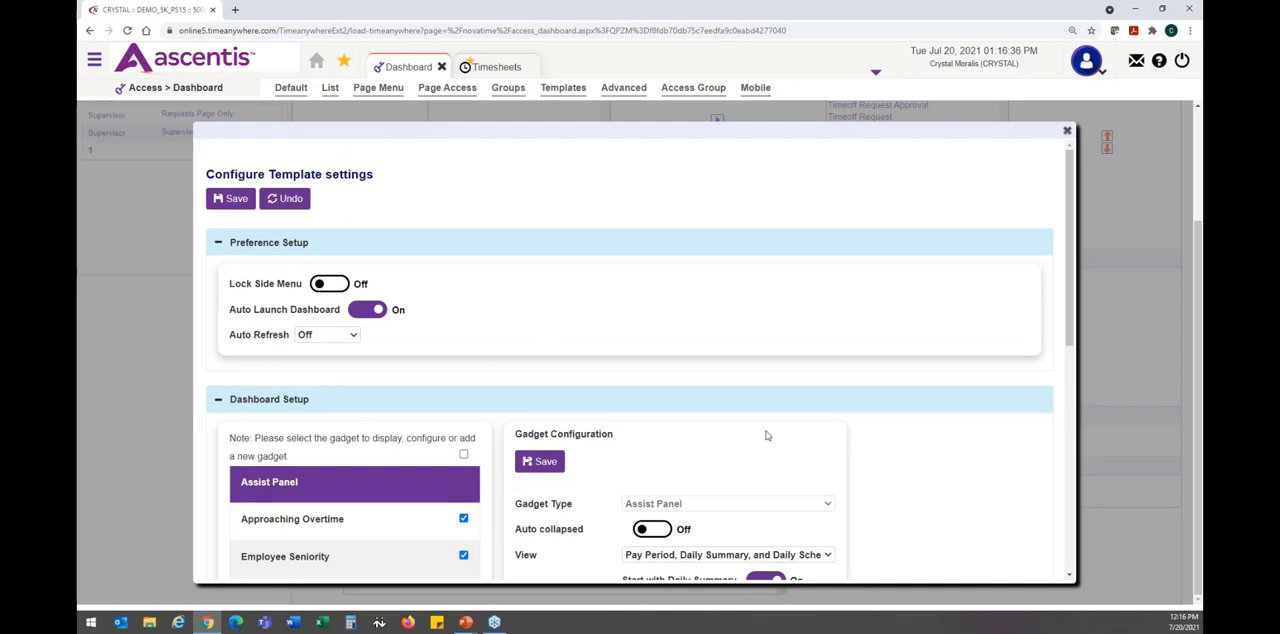
scroll(766, 477, "down", 1)
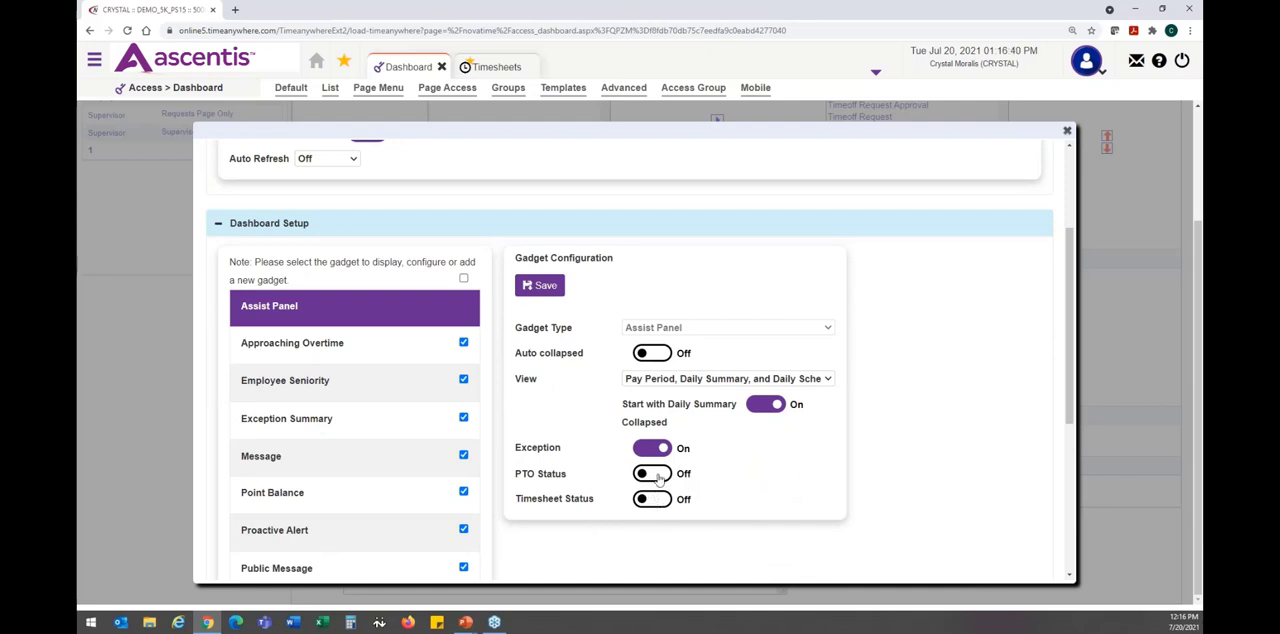
left_click(656, 474)
left_click(541, 285)
- Open the Approaching Overtime gadget's configuration and examine its name, pay method options and threshold hours
scroll(630, 360, "up", 2)
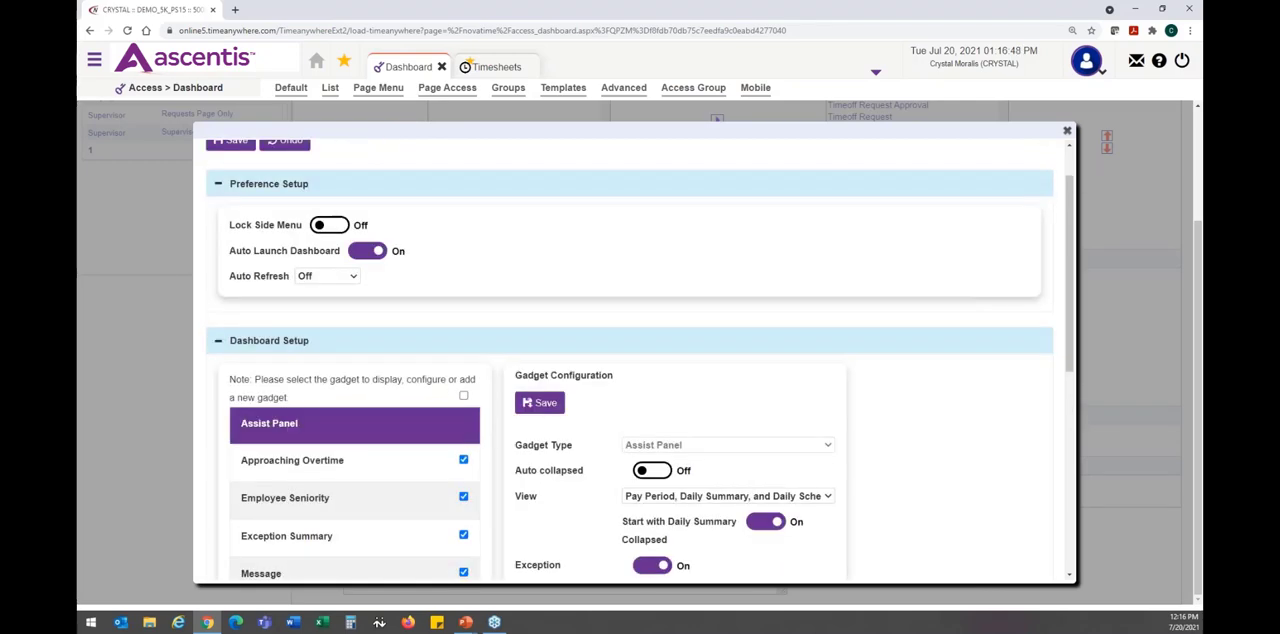
scroll(379, 331, "down", 1)
scroll(379, 331, "down", 3)
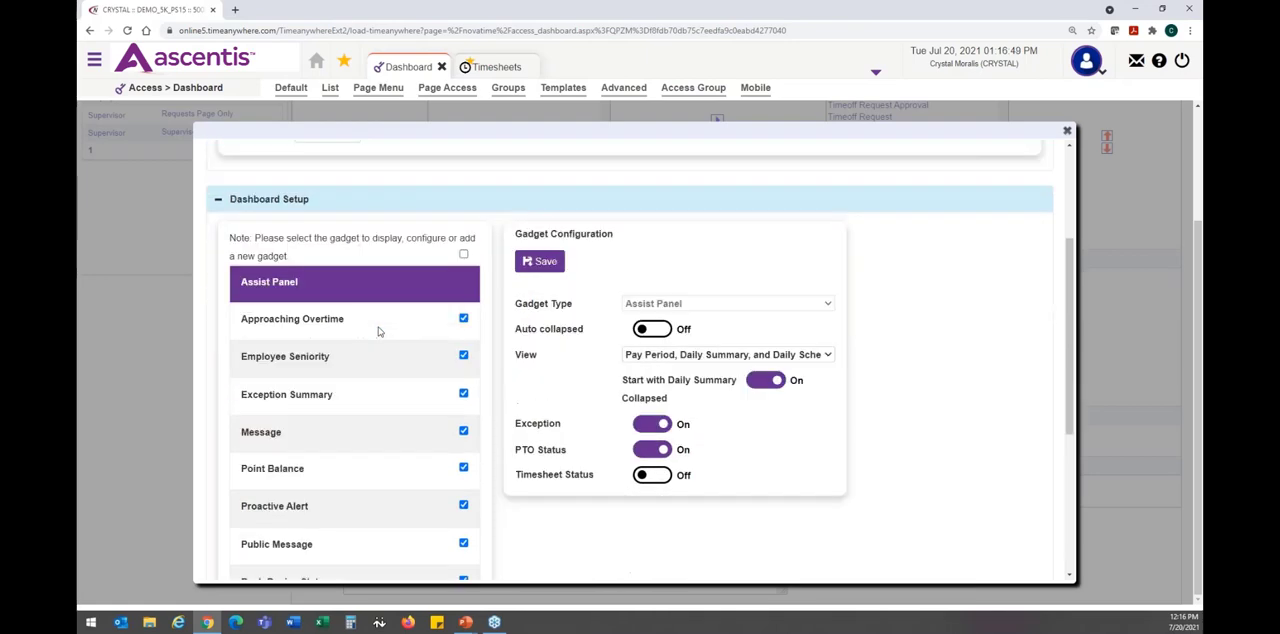
left_click(380, 292)
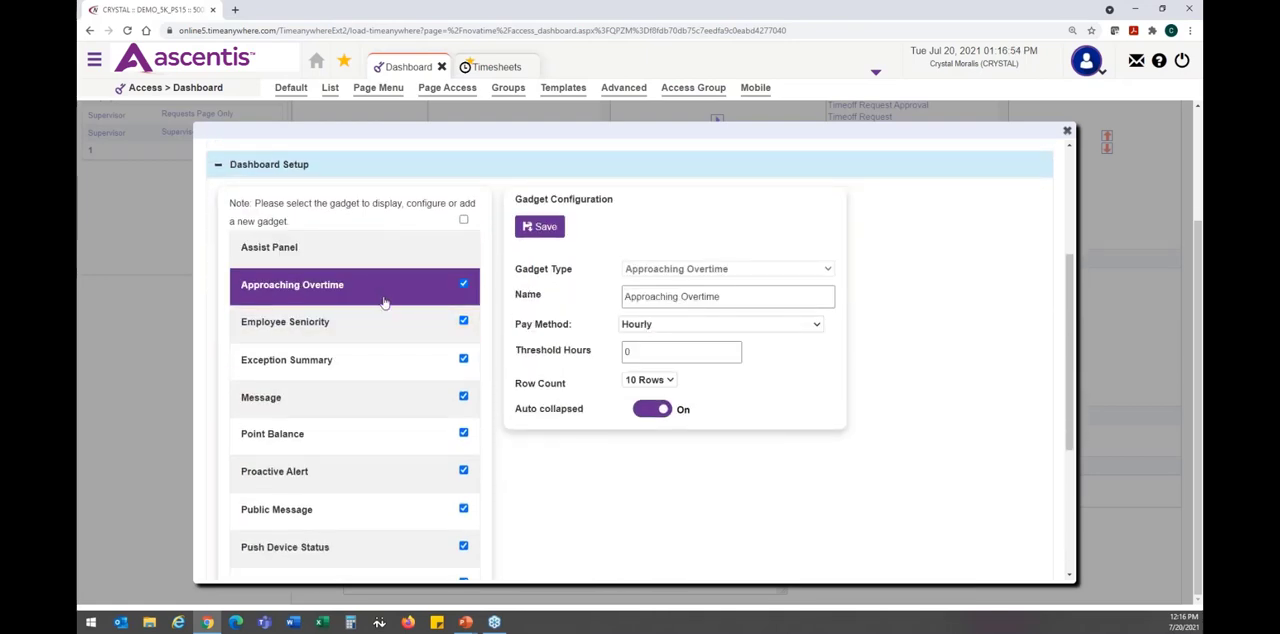
left_click(725, 298)
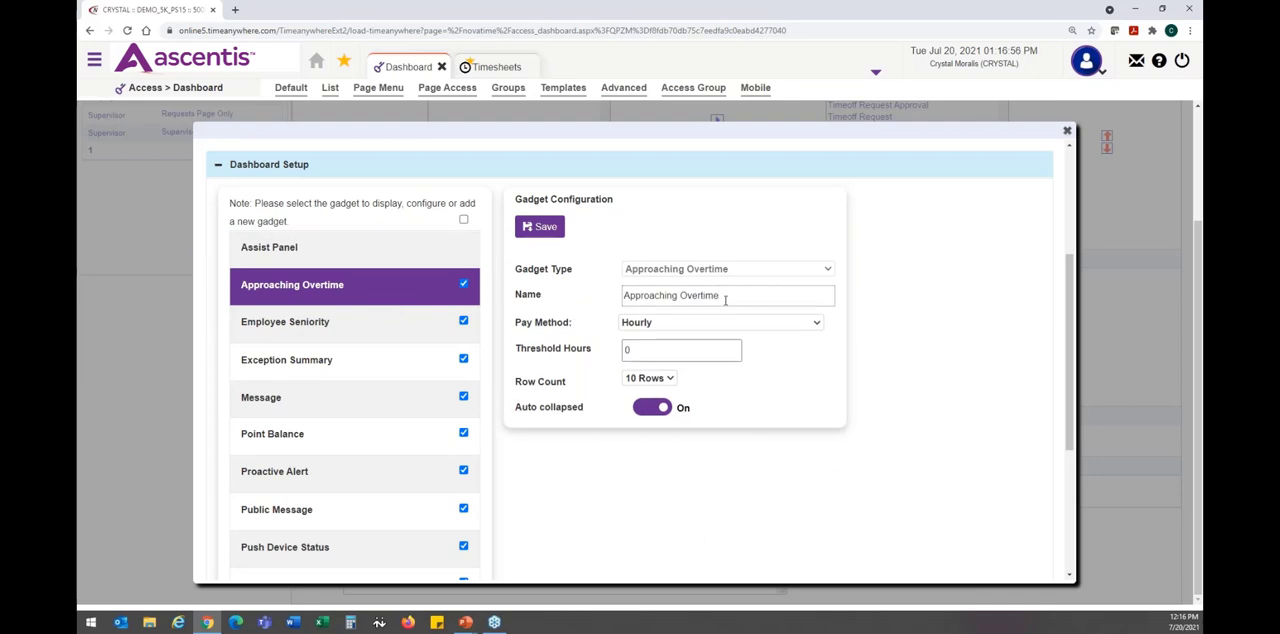
left_click(734, 328)
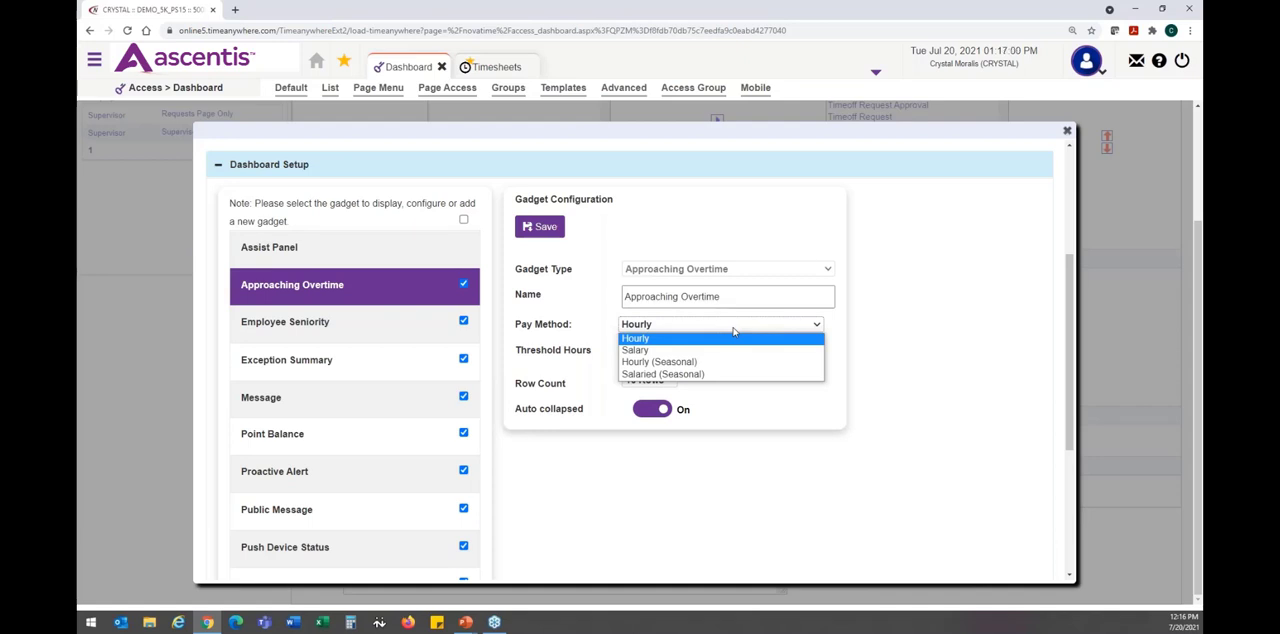
left_click(734, 330)
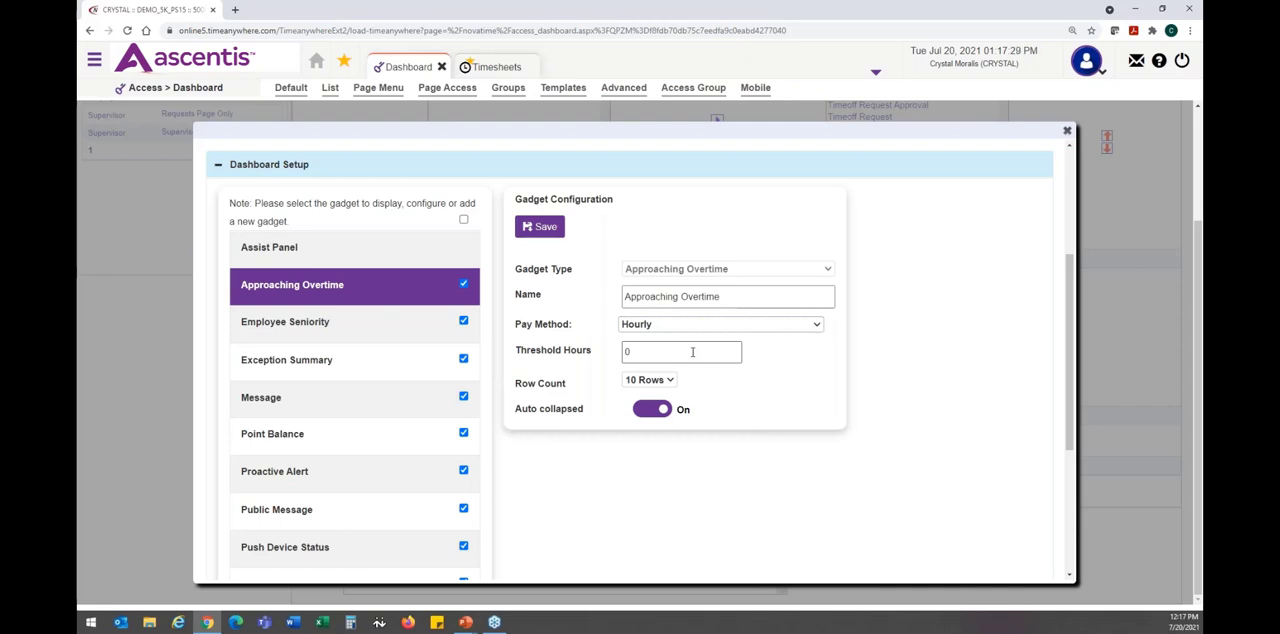
left_click(692, 352)
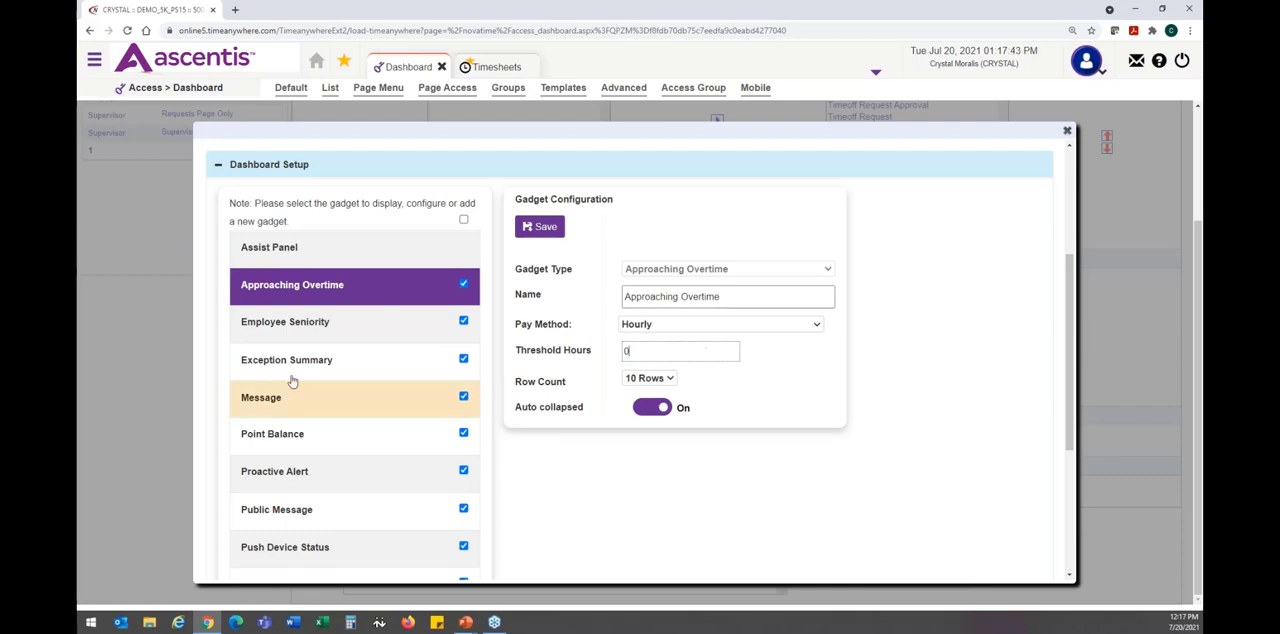
- Open the Employee Seniority gadget's configuration and look through its row count options
left_click(297, 337)
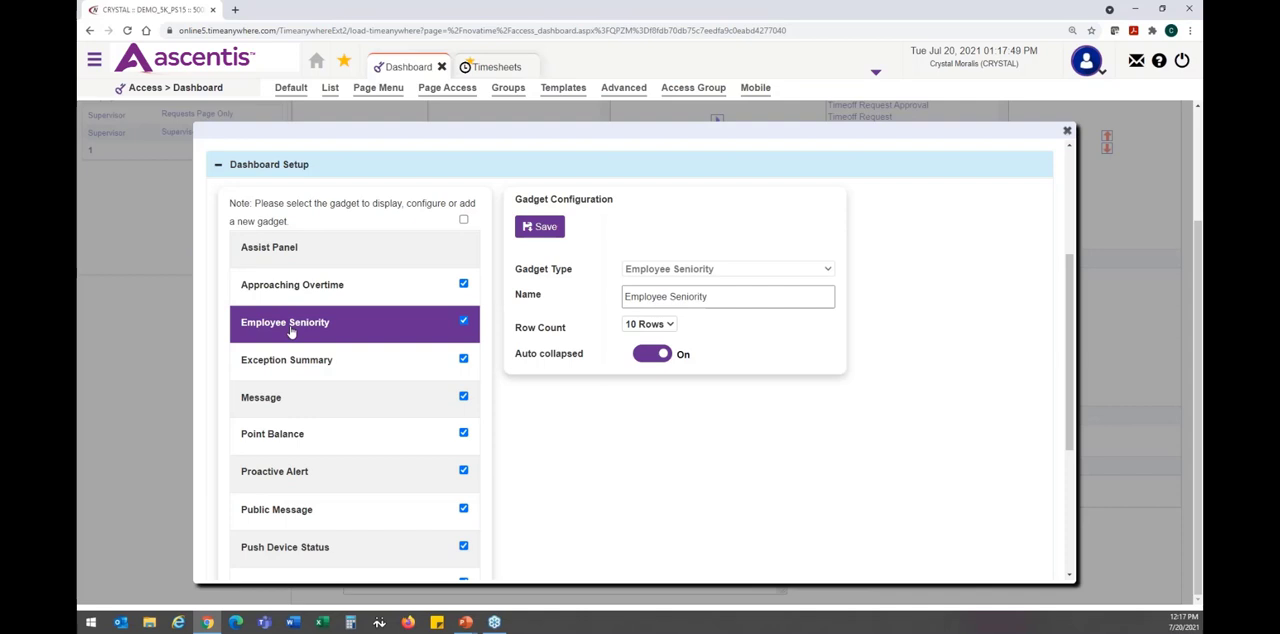
left_click(637, 328)
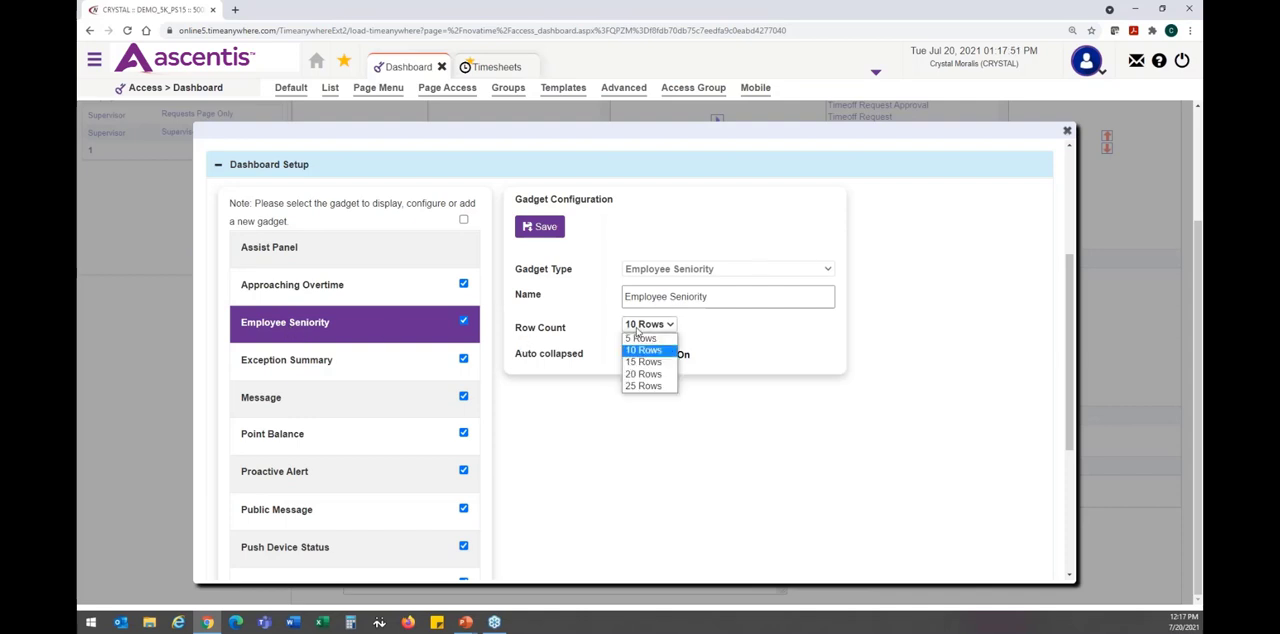
left_click(637, 329)
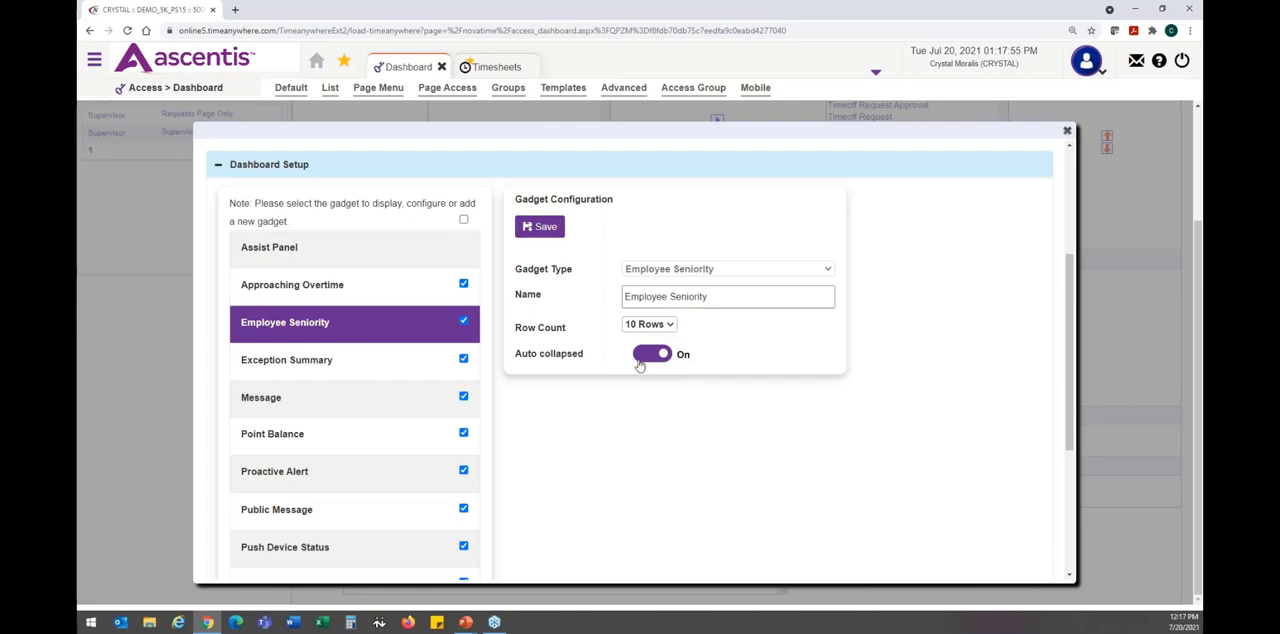
- Review the configuration of each gadget from Exception Summary through Timeoff Request in the template's dashboard setup
left_click(360, 370)
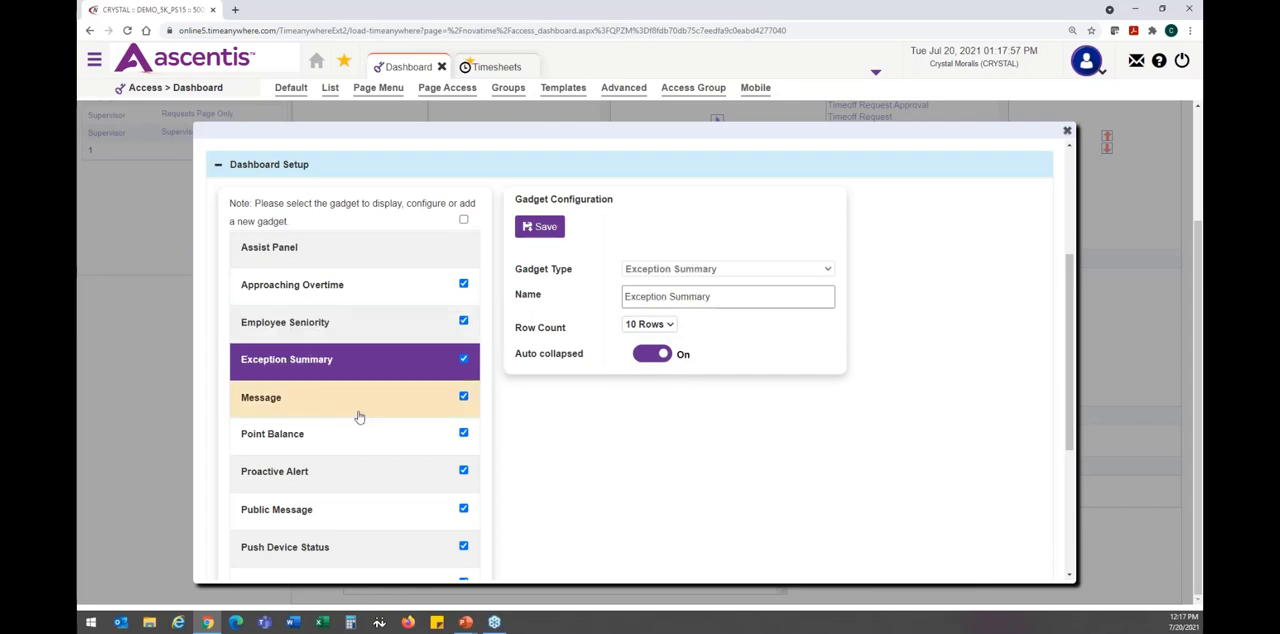
left_click(358, 408)
left_click(351, 449)
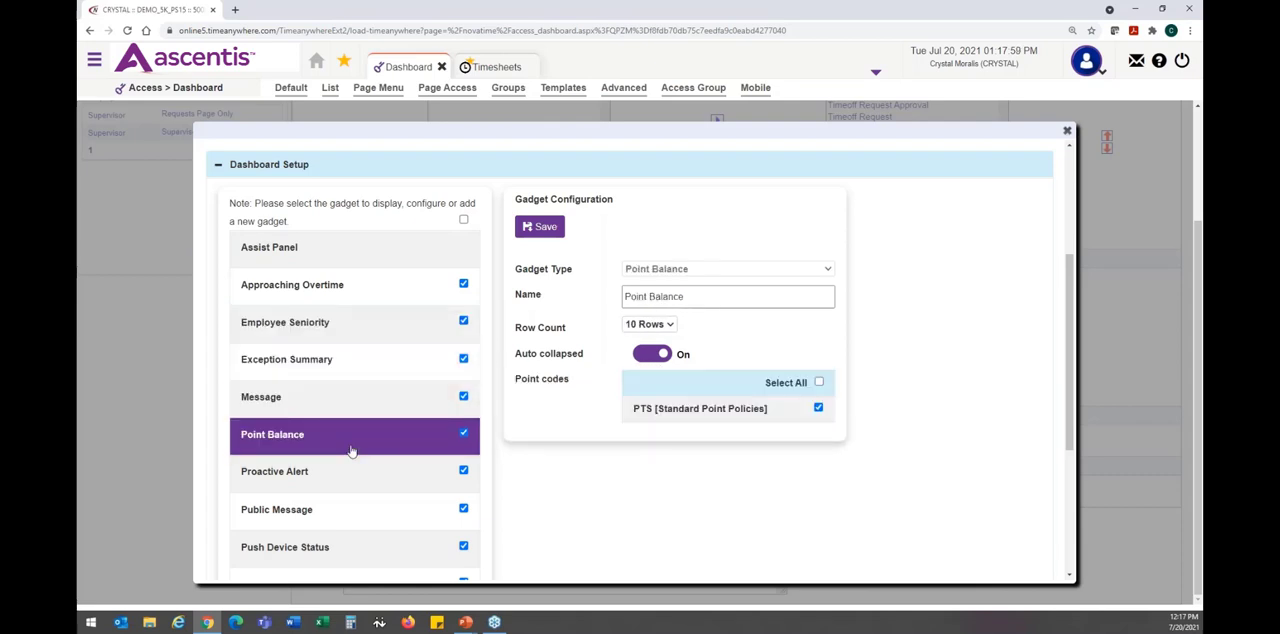
left_click(341, 487)
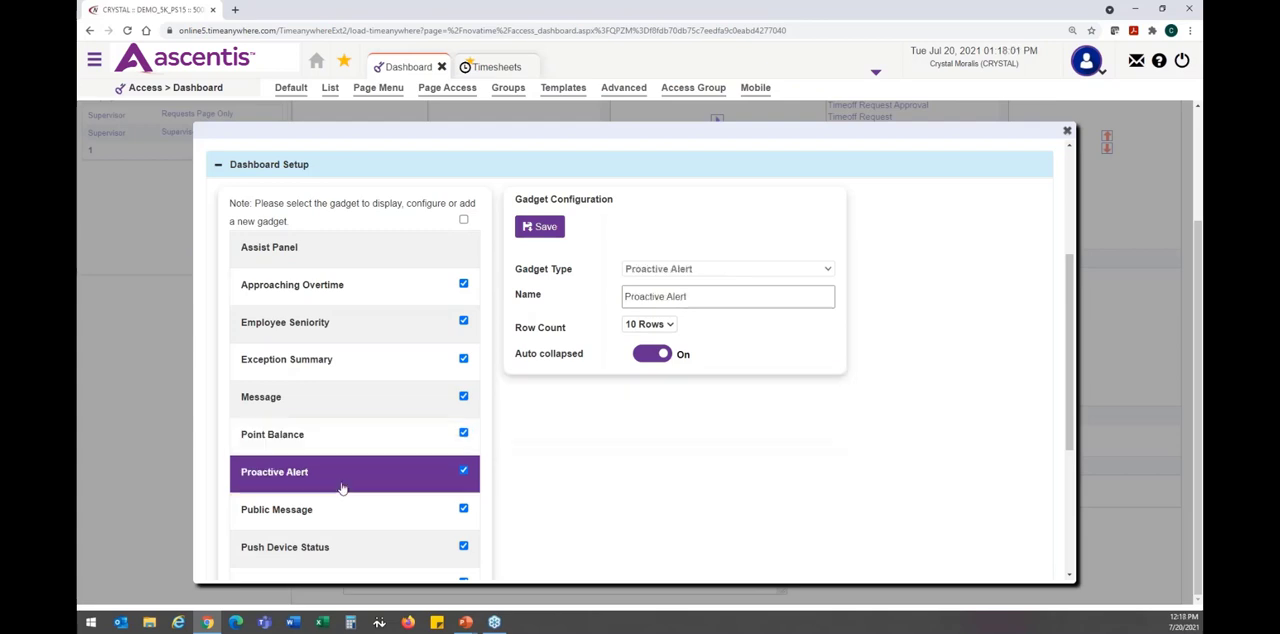
scroll(345, 486, "down", 1)
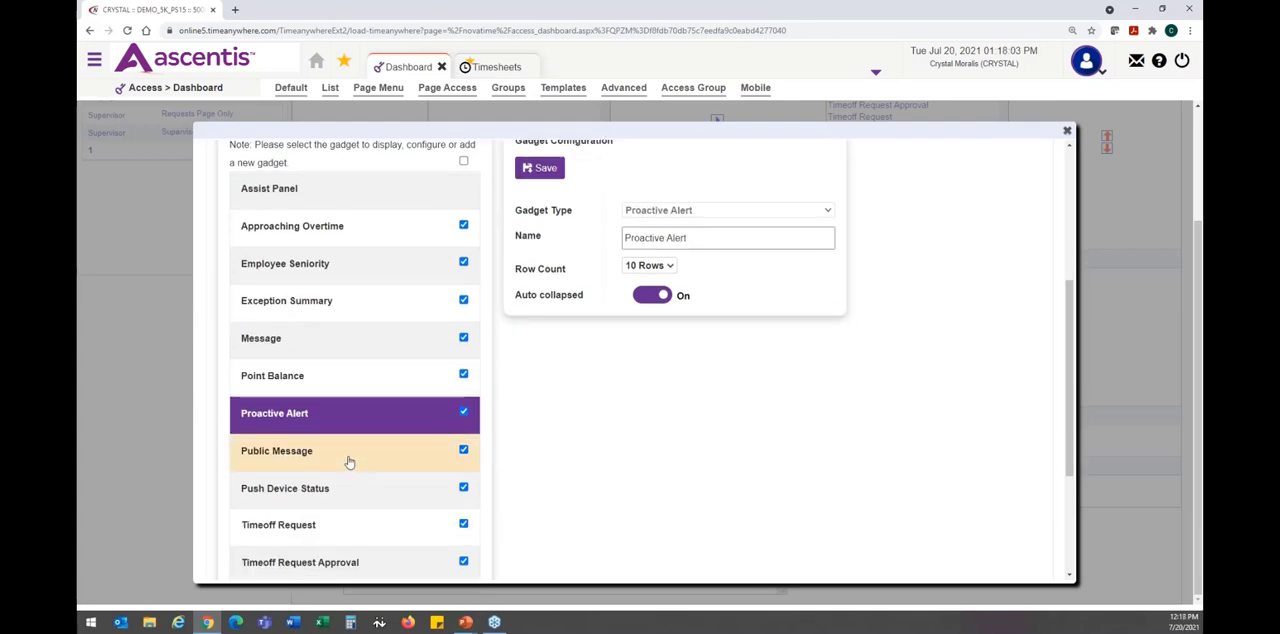
left_click(349, 462)
left_click(341, 509)
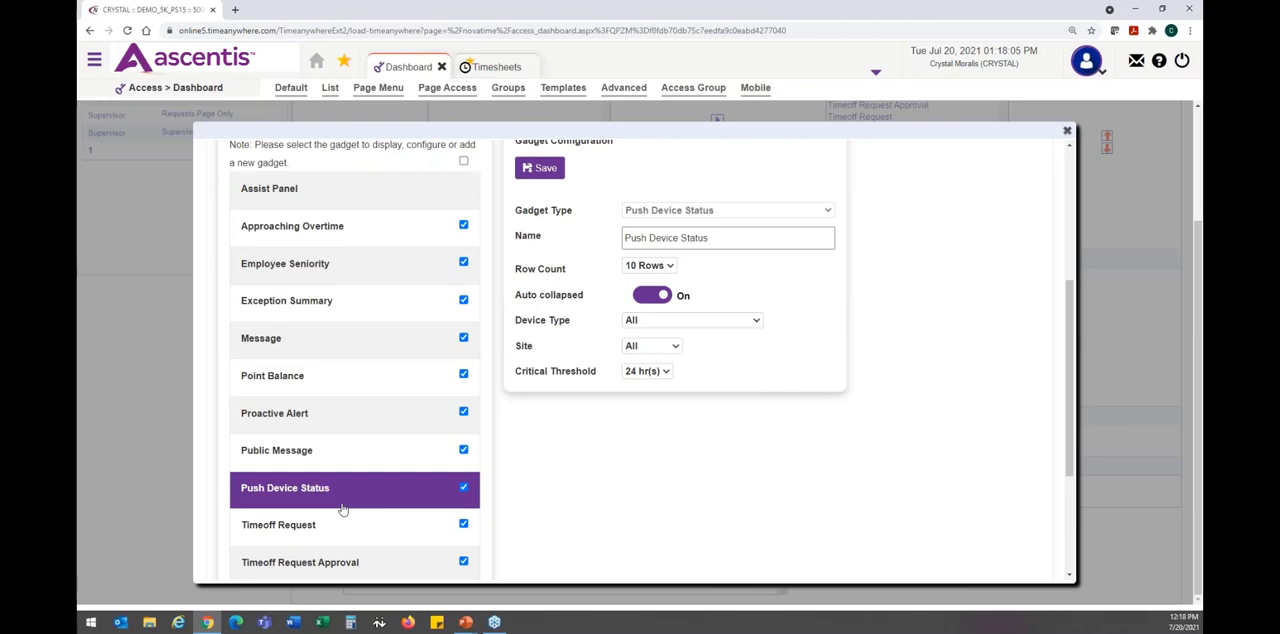
scroll(343, 510, "down", 1)
left_click(349, 480)
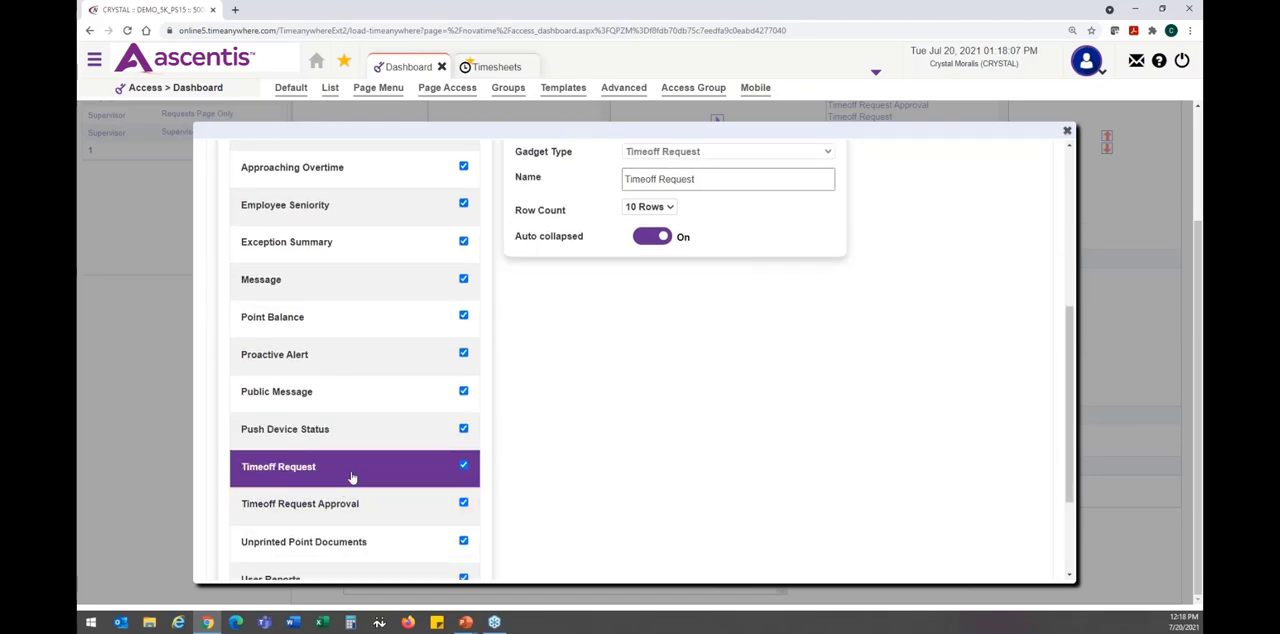
- Close the template settings and return to the access group's dashboard page
scroll(352, 477, "up", 4)
scroll(351, 474, "up", 2)
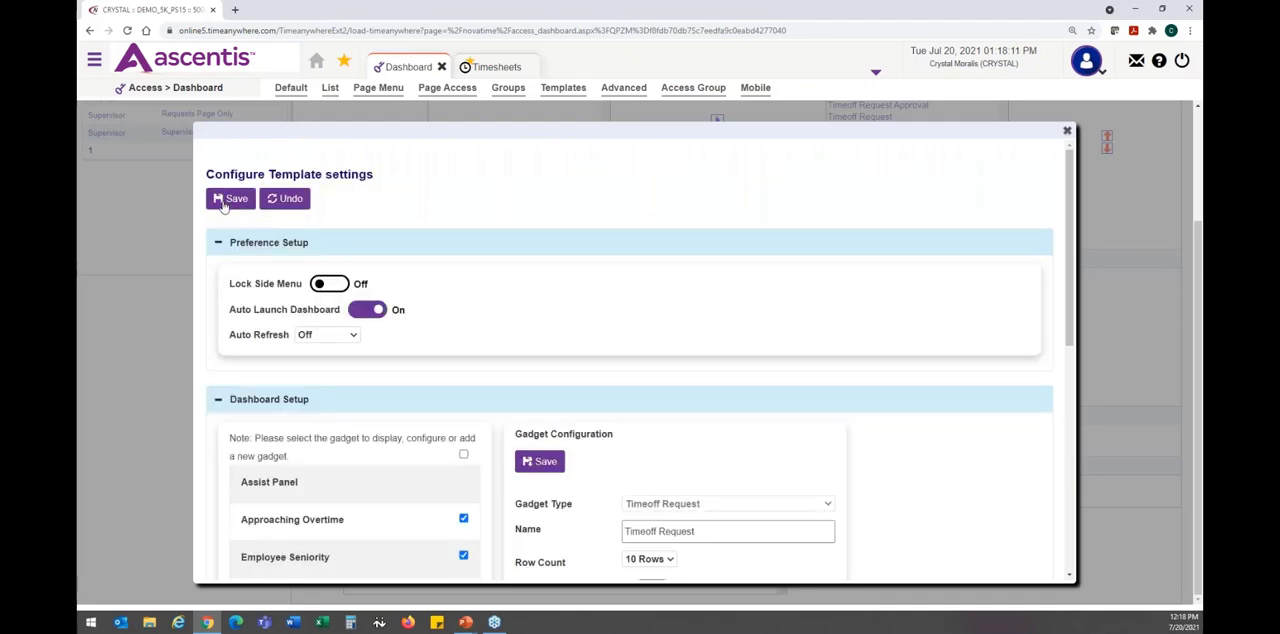
left_click(1067, 132)
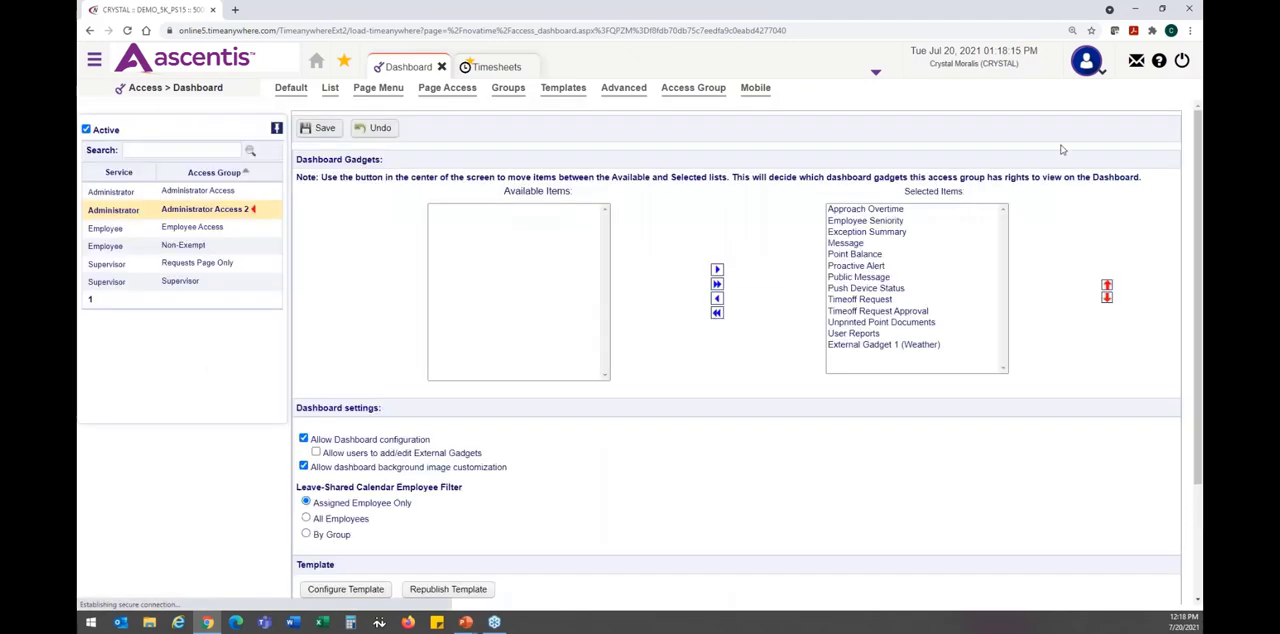
- Close the Timesheets page, then preview the Weather external gadget and close the preview
scroll(731, 383, "down", 3)
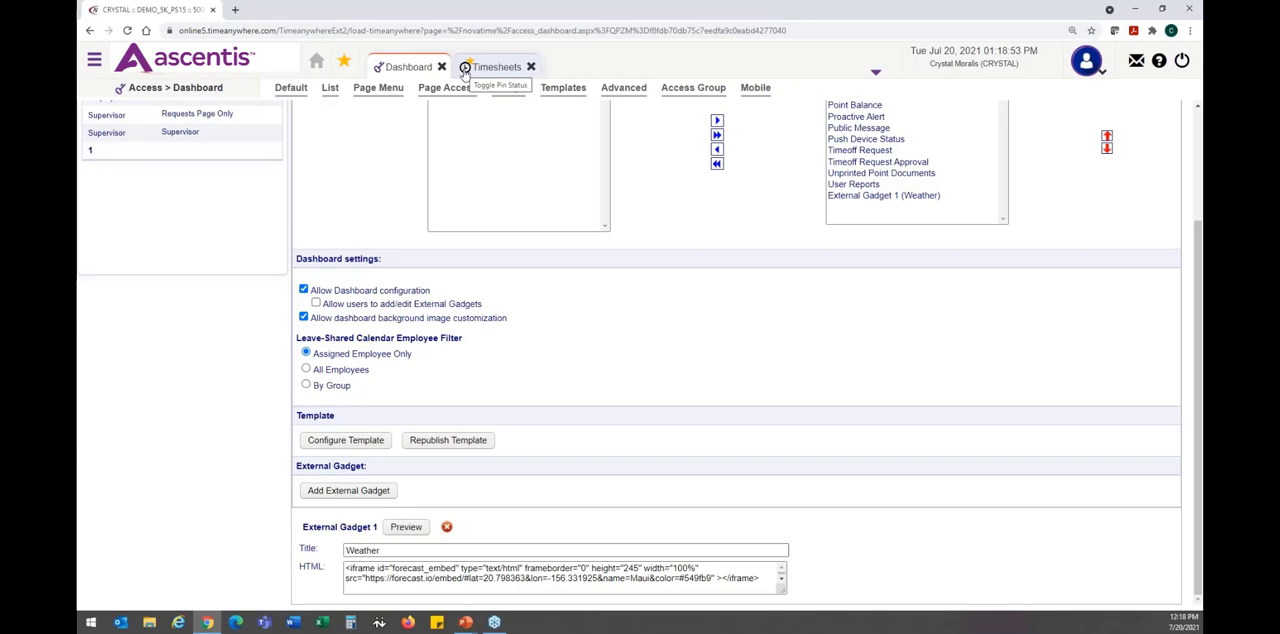
left_click(530, 67)
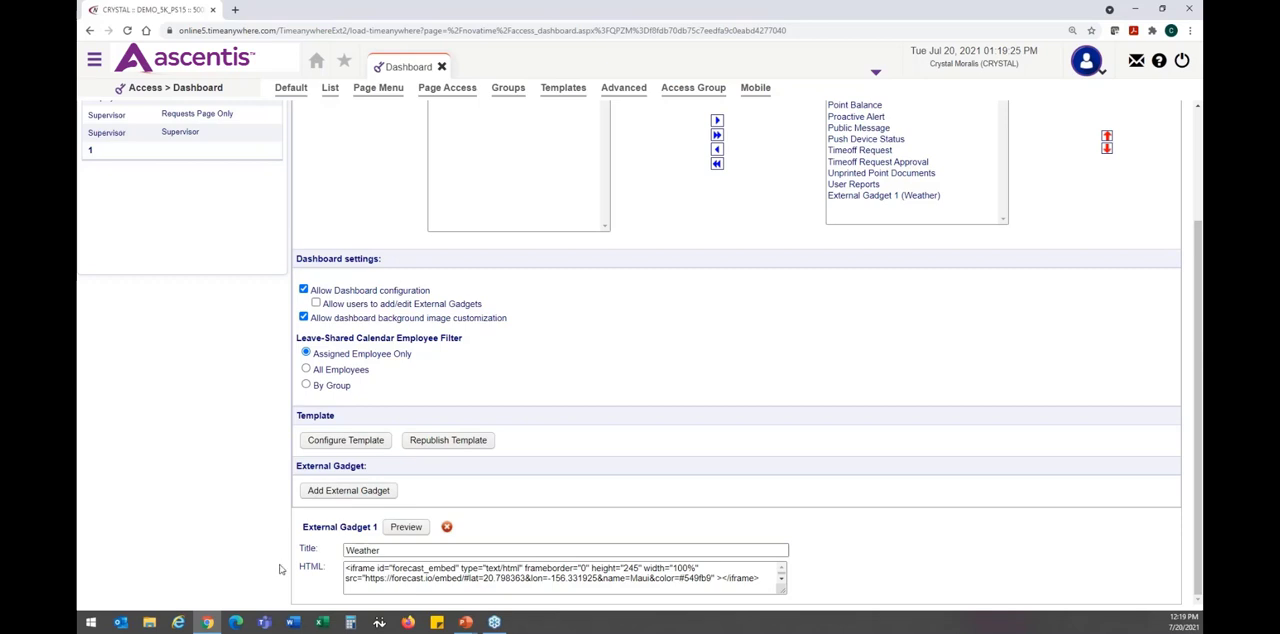
left_click(406, 528)
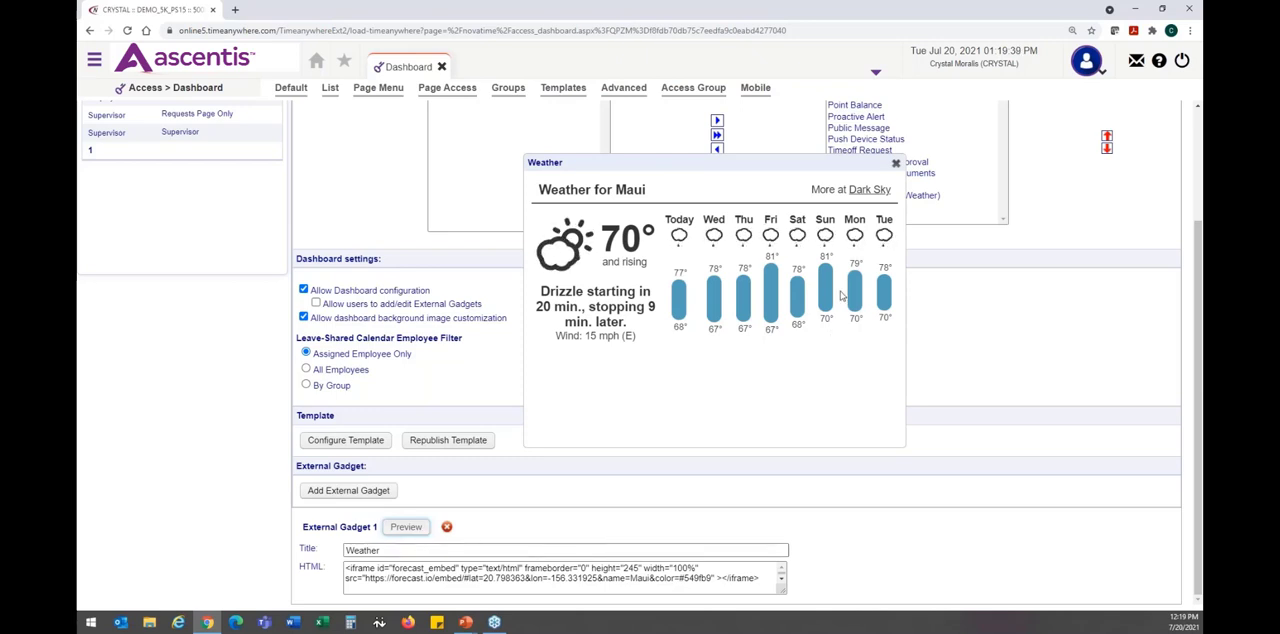
left_click(896, 164)
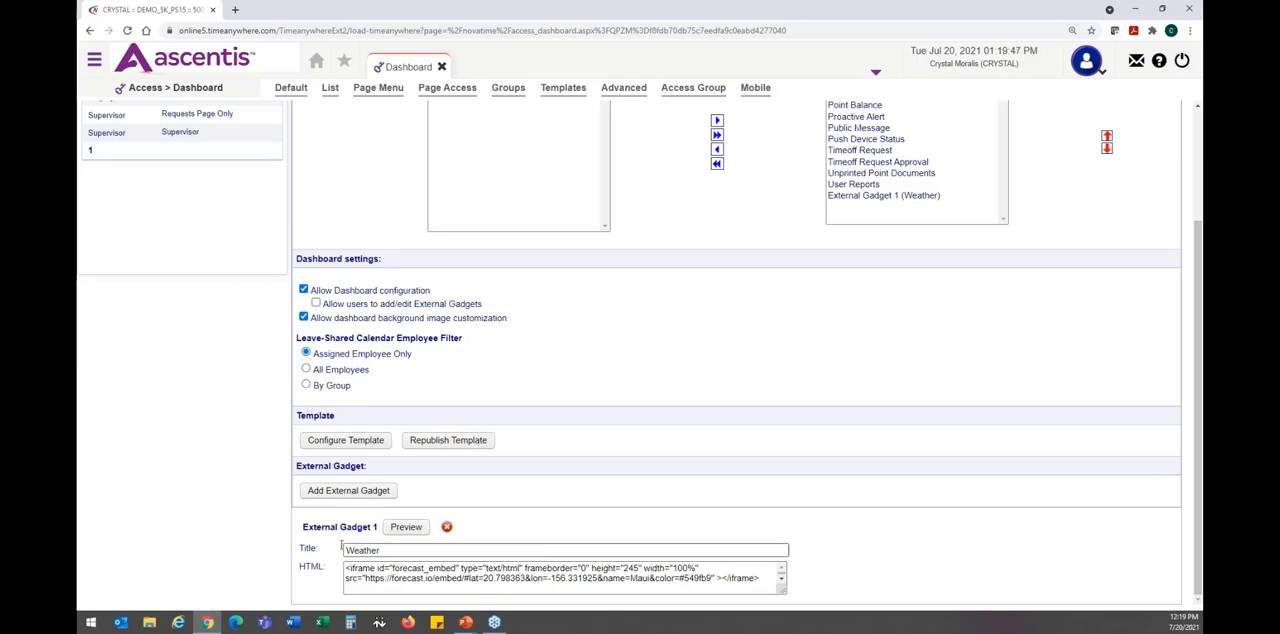
- Add a second external gadget and copy its title, External Gadget 2, into its HTML content
left_click(330, 492)
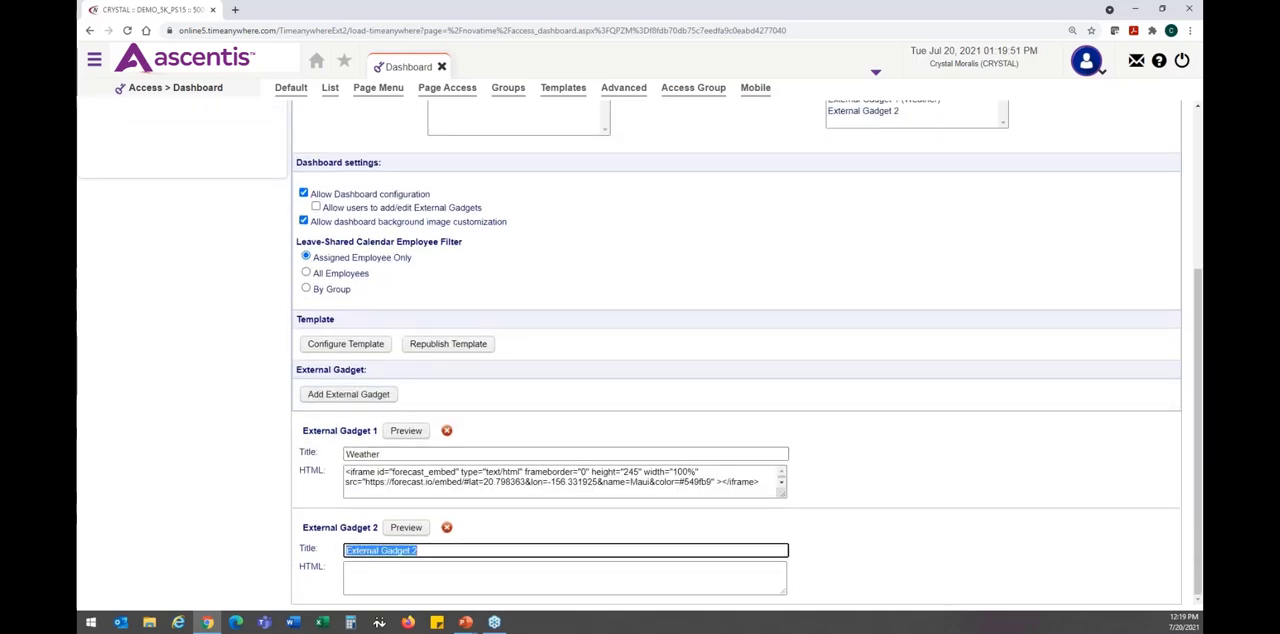
key("ctrl+c")
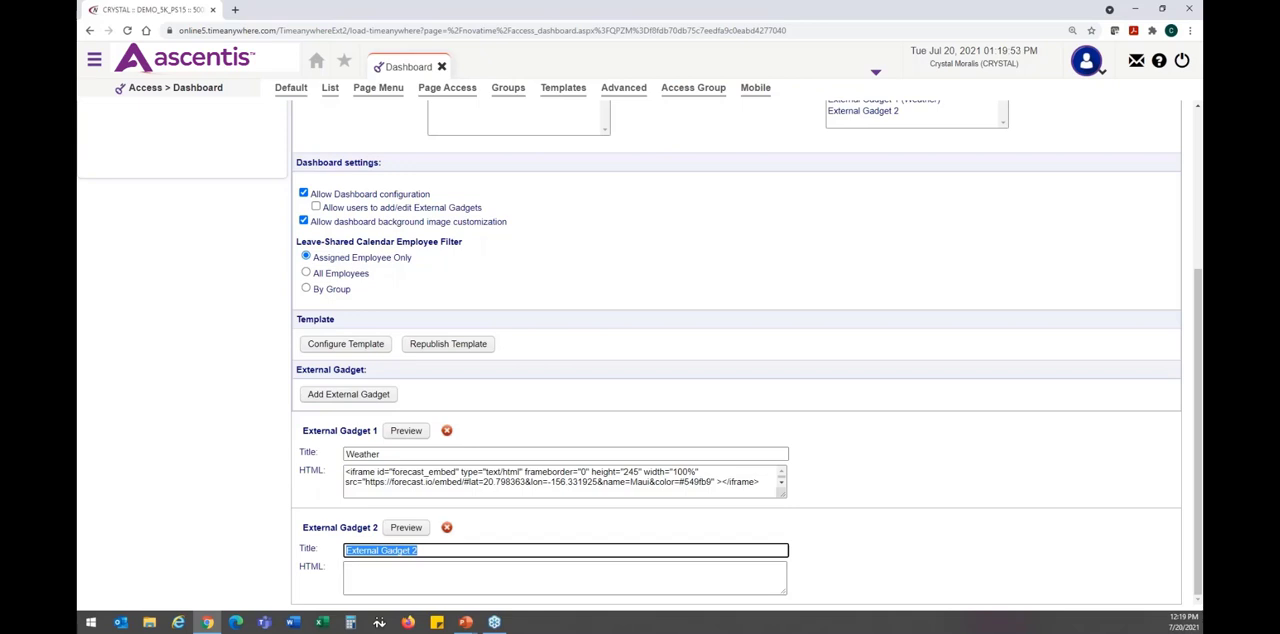
left_click(414, 586)
key("ctrl+v")
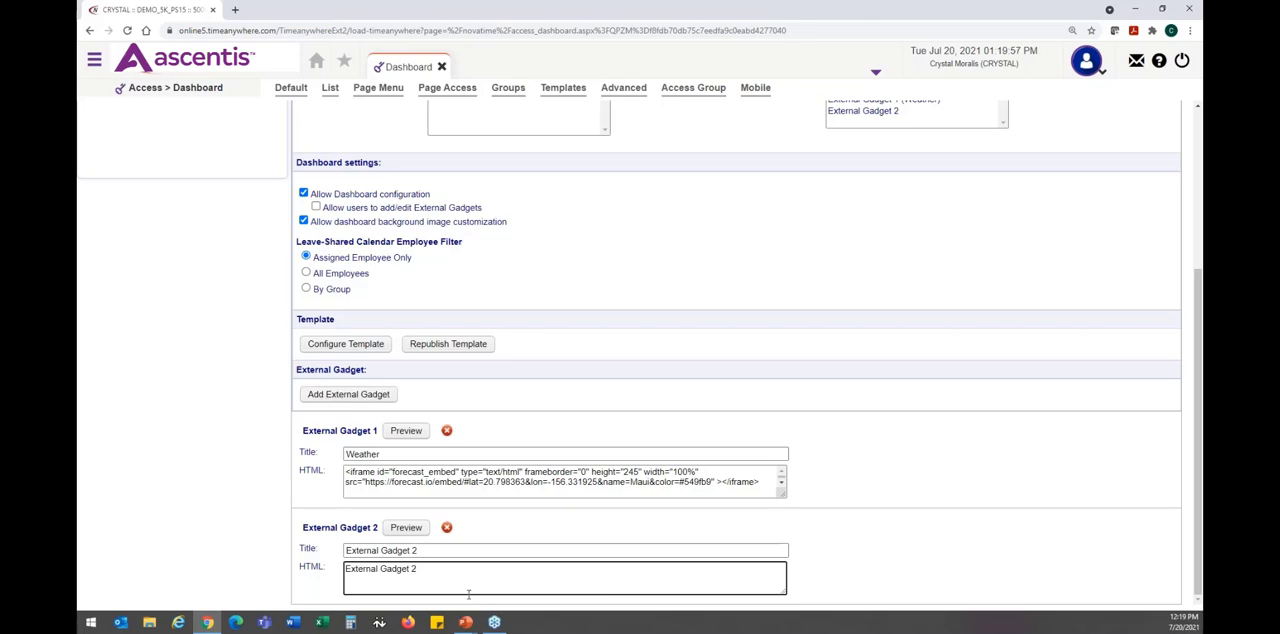
- Select External Gadget 2 among Administrator Access 2's selected gadgets and save the dashboard settings
scroll(463, 589, "up", 4)
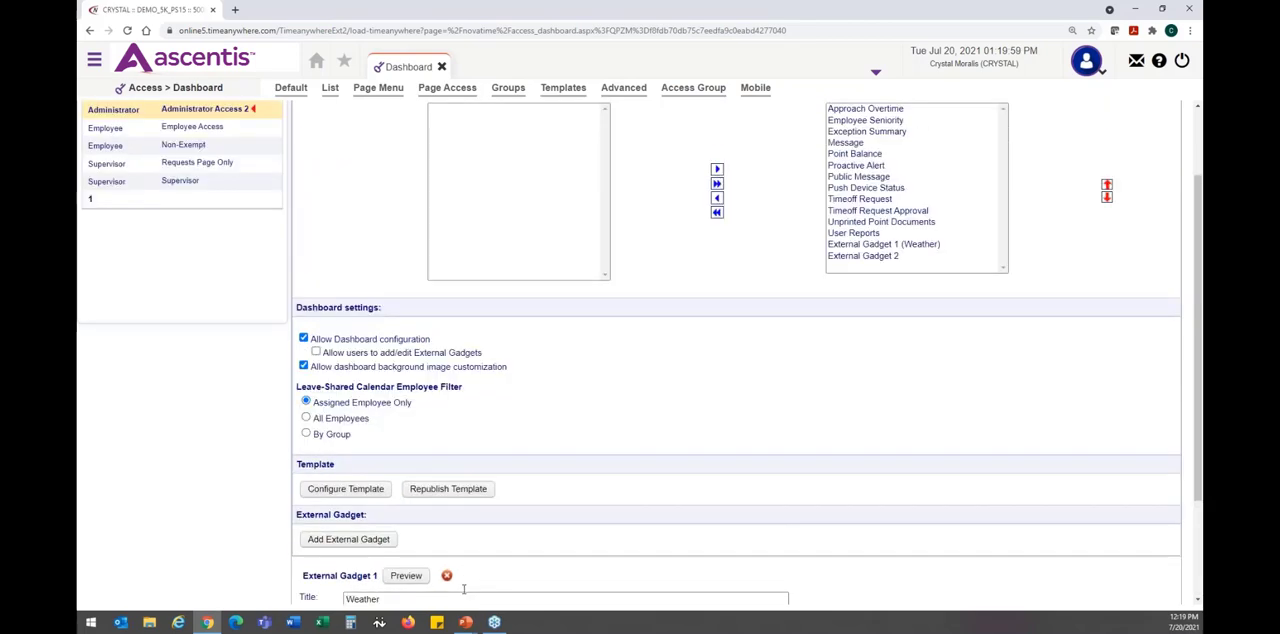
left_click(927, 345)
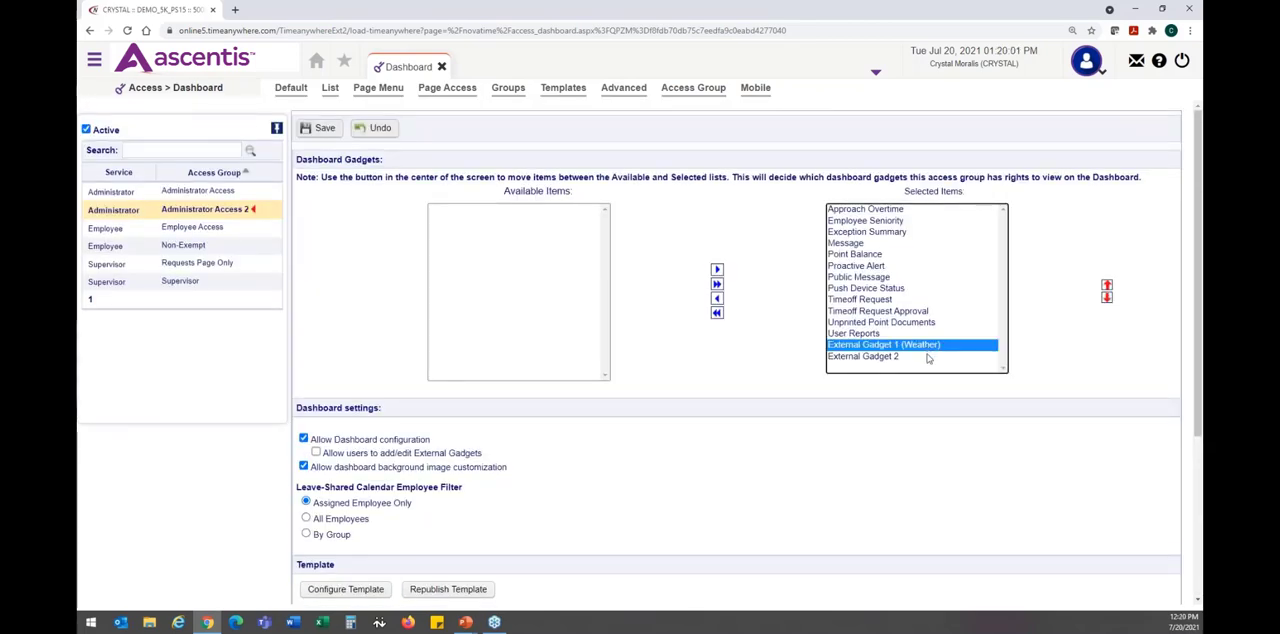
left_click(928, 356)
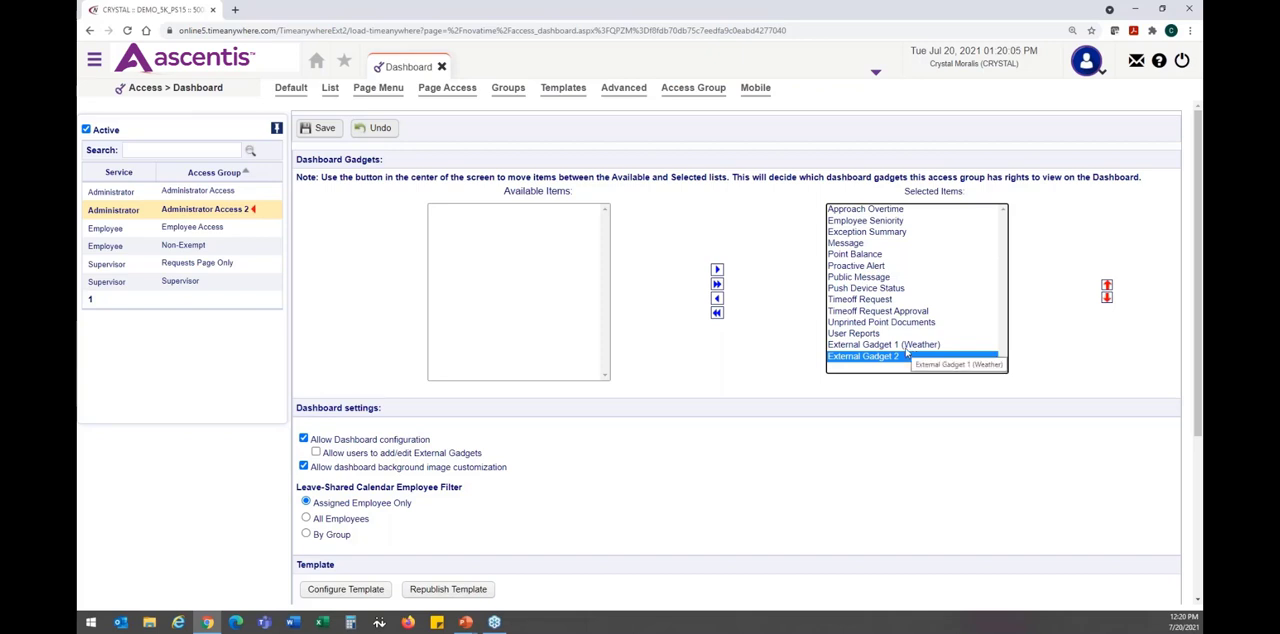
left_click(320, 132)
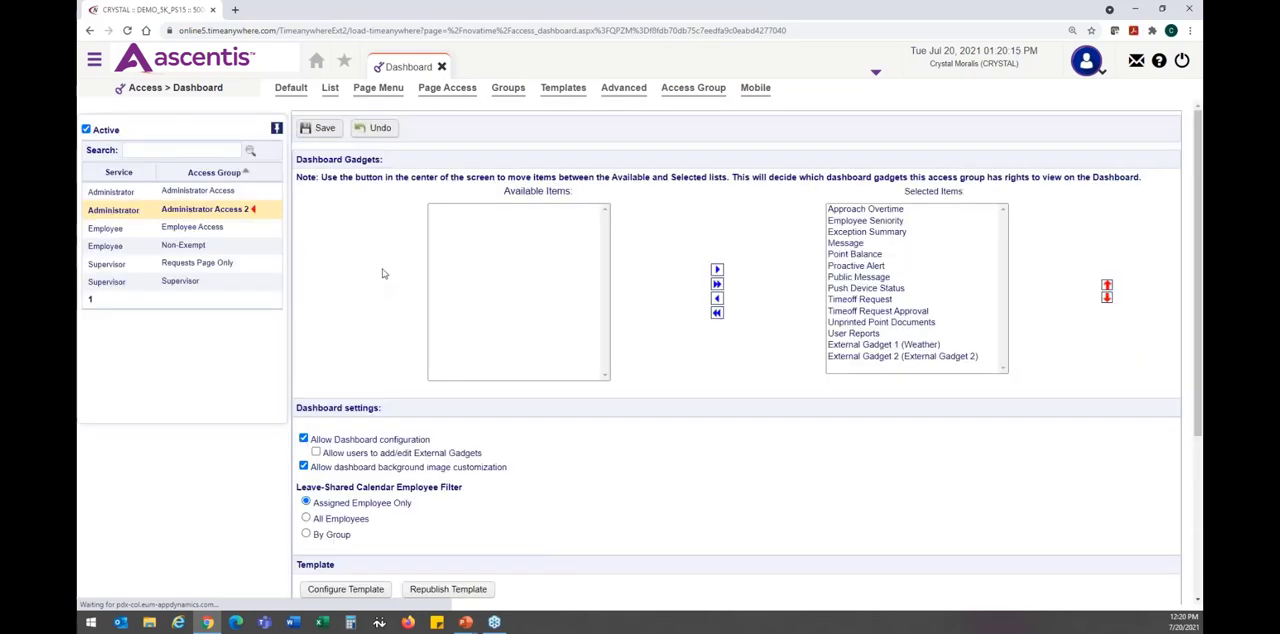
- Open the Employee Access group's dashboard settings and examine its selected gadgets and the Set to Icon View option
key("alt+Tab")
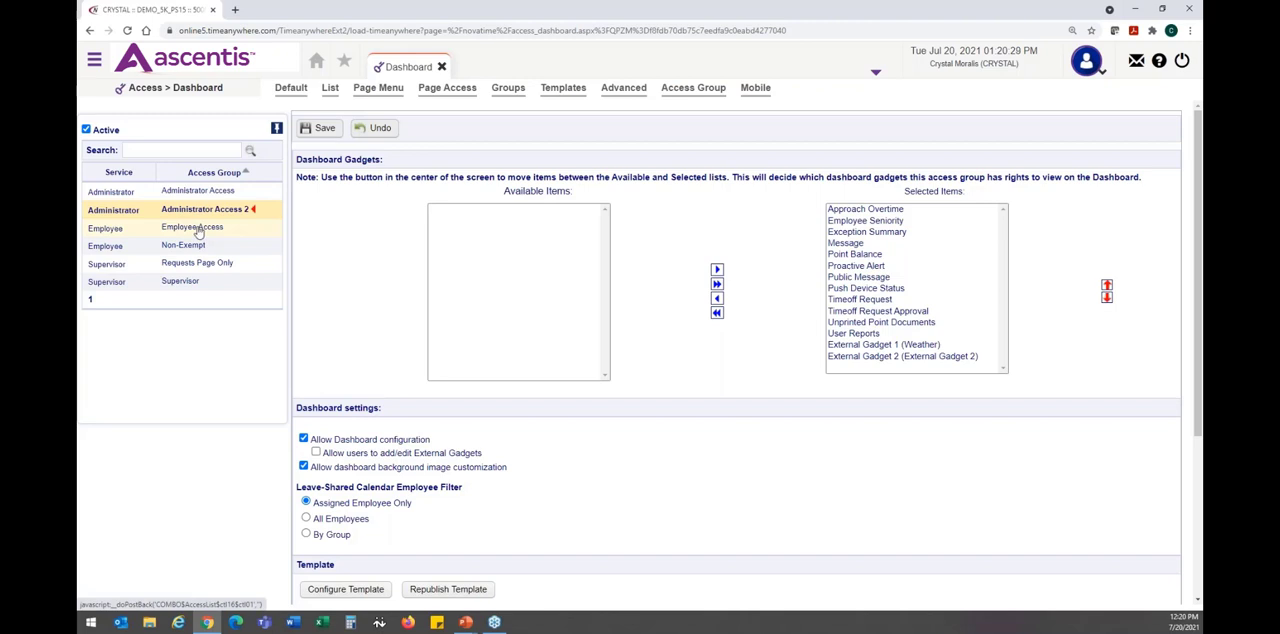
left_click(198, 230)
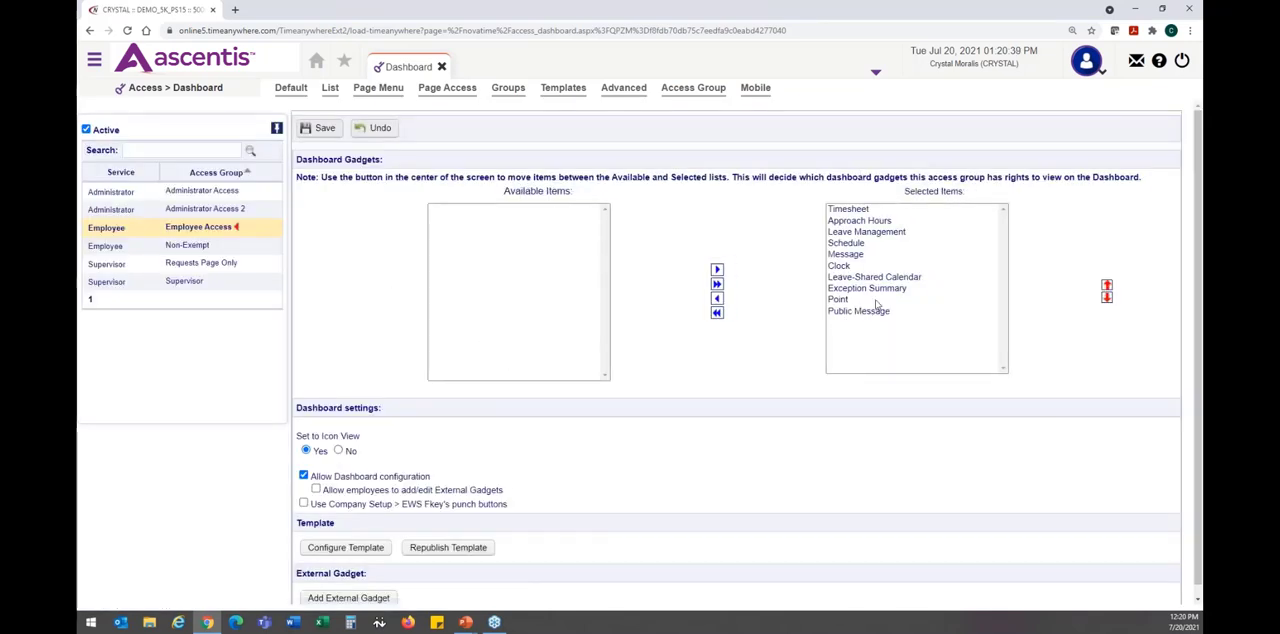
scroll(877, 303, "down", 1)
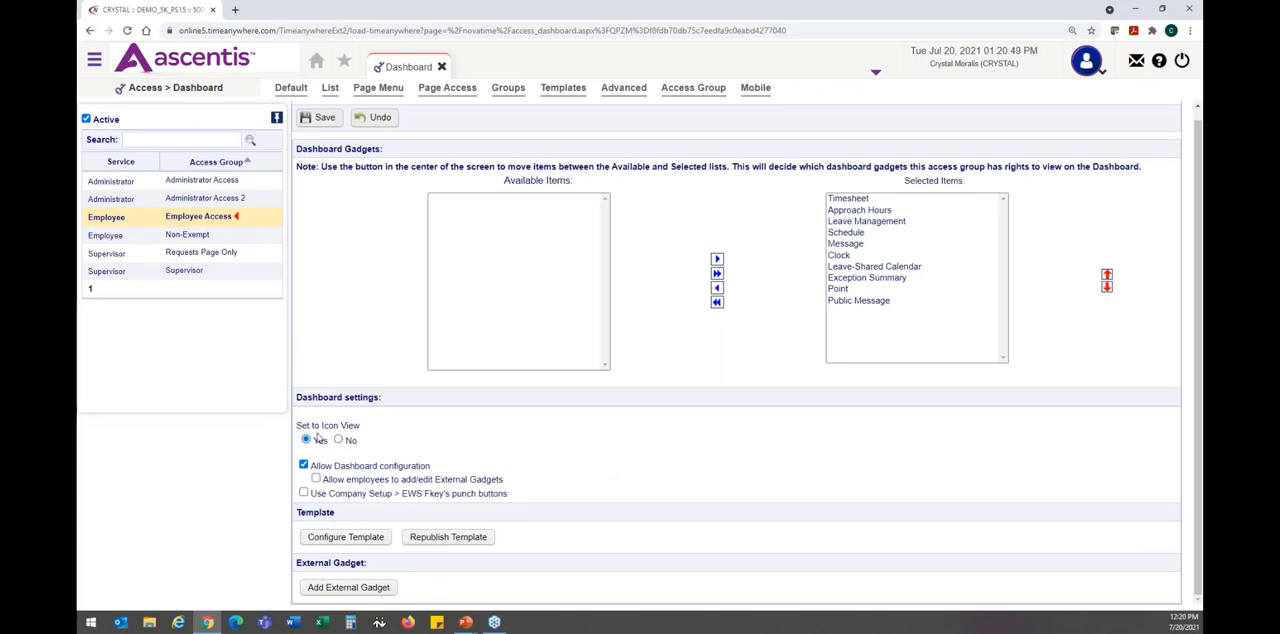
left_click_drag(297, 428, 360, 425)
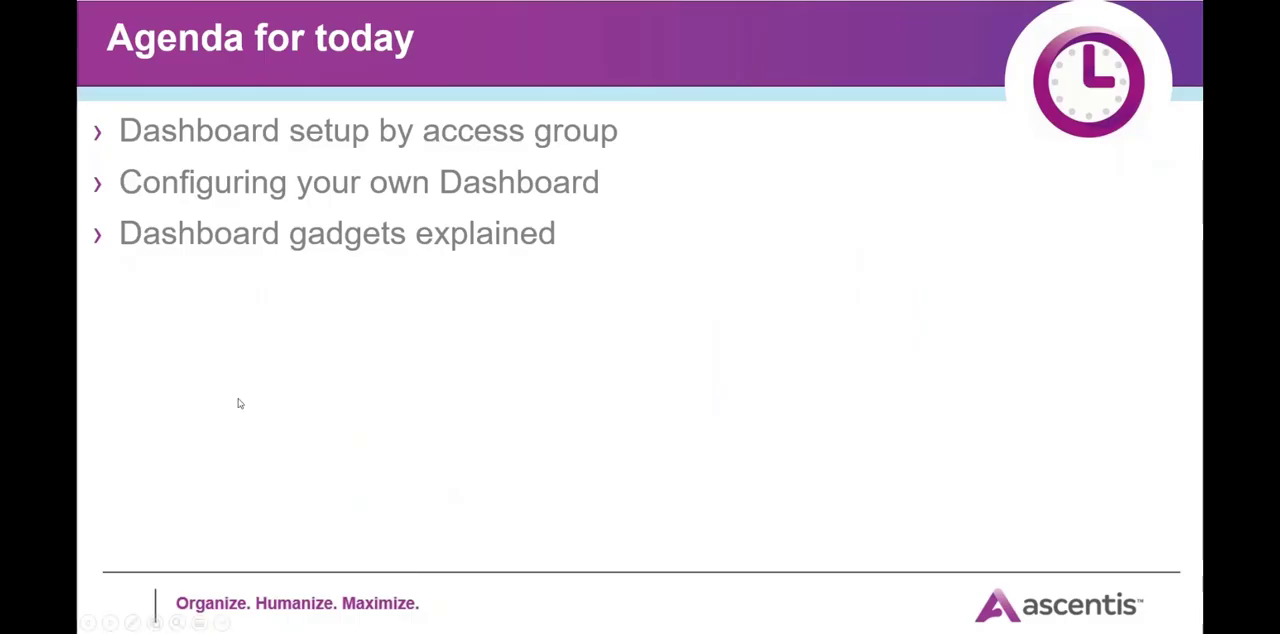
- Switch to the PowerPoint slideshow and advance to the Employee dashboard setup slide comparing Gadget View with Icon View
key("Right")
key("Right")
key("Right")
key("Right")
key("Right")
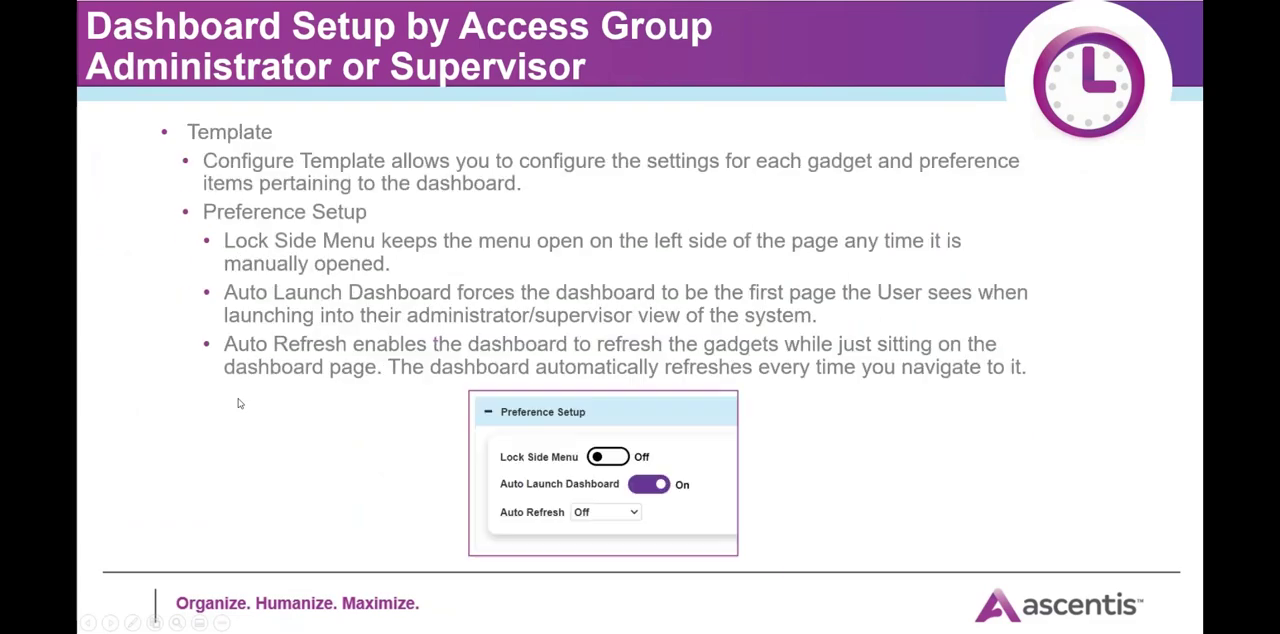
key("Right")
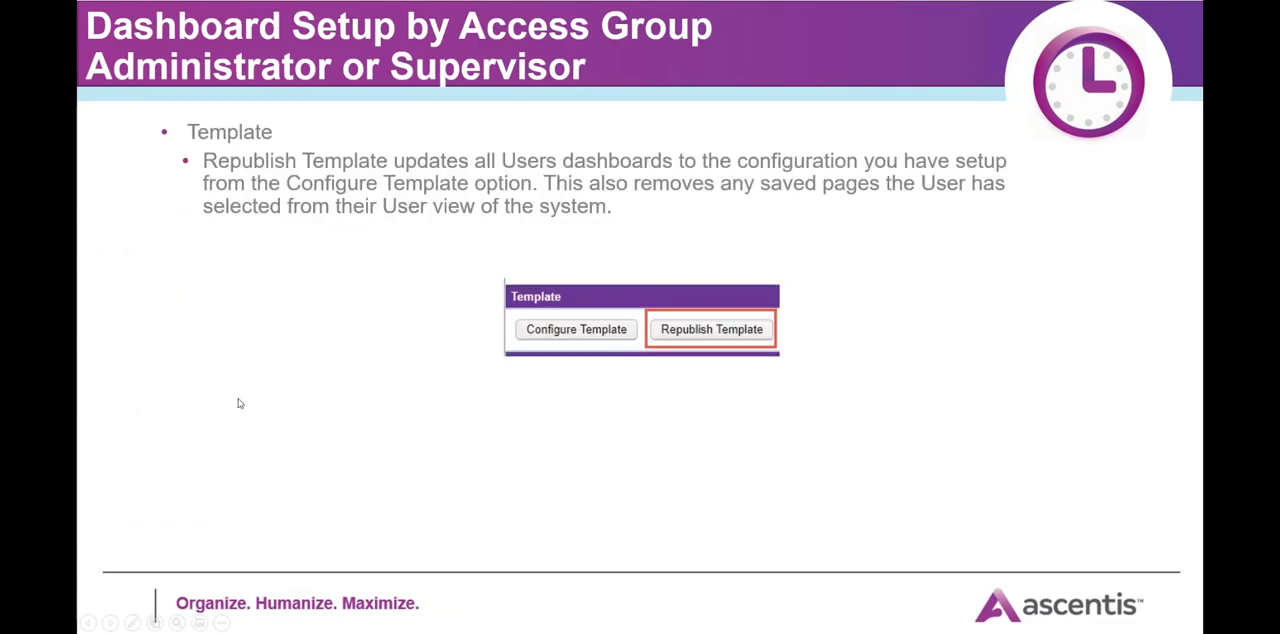
key("Right")
key("Right")
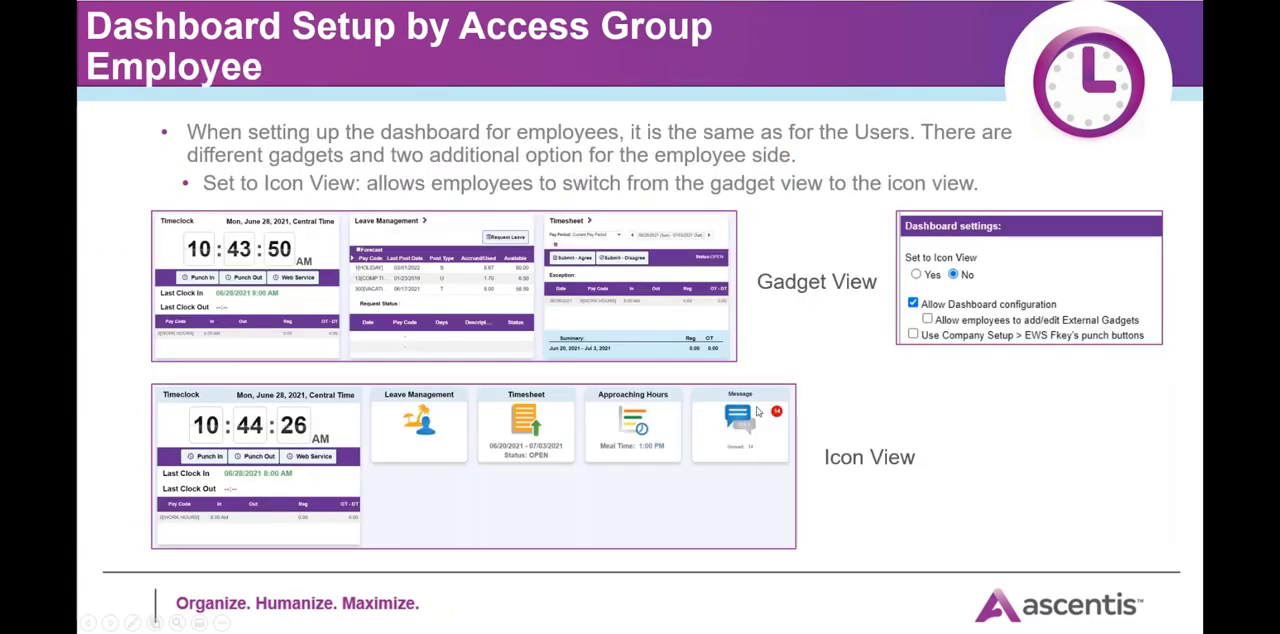
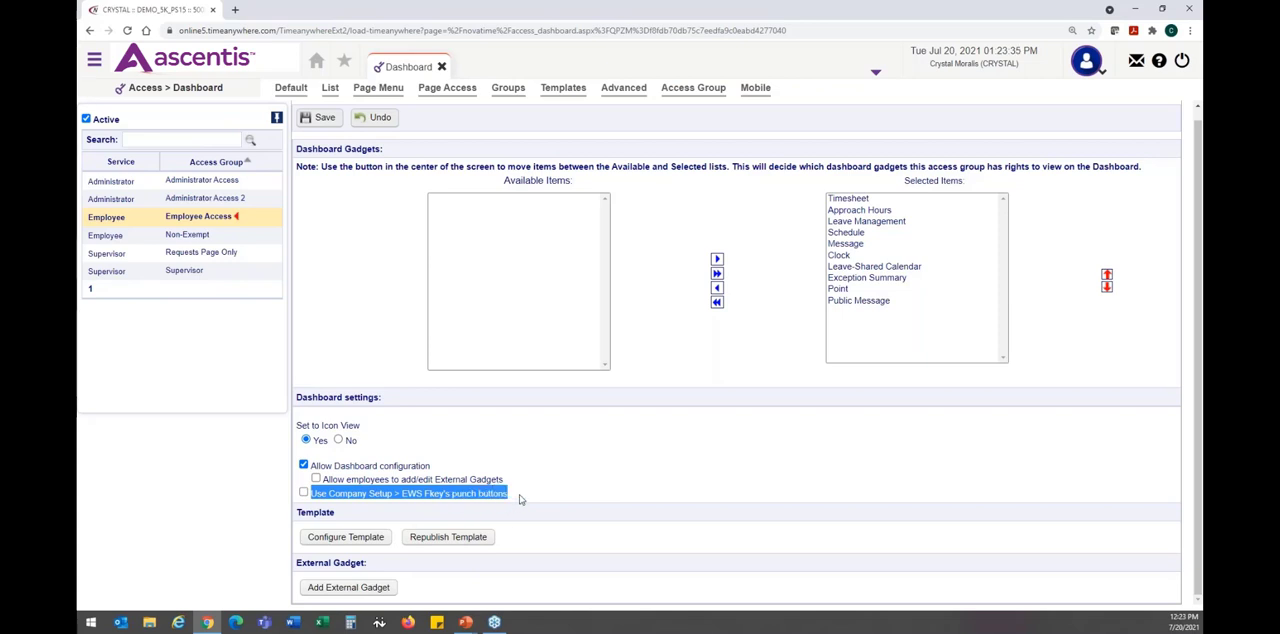
- Switch to the Myself view to look over the employee dashboard gadgets and return to the My Team dashboard
left_click(519, 498)
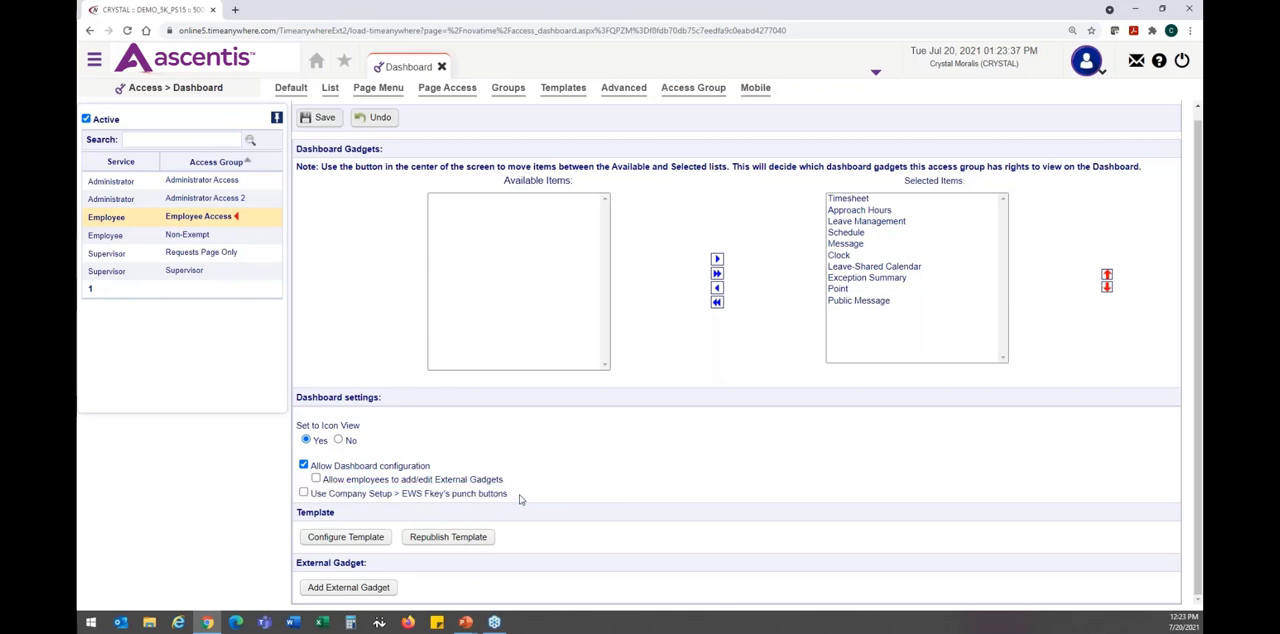
left_click(1087, 62)
left_click(1083, 93)
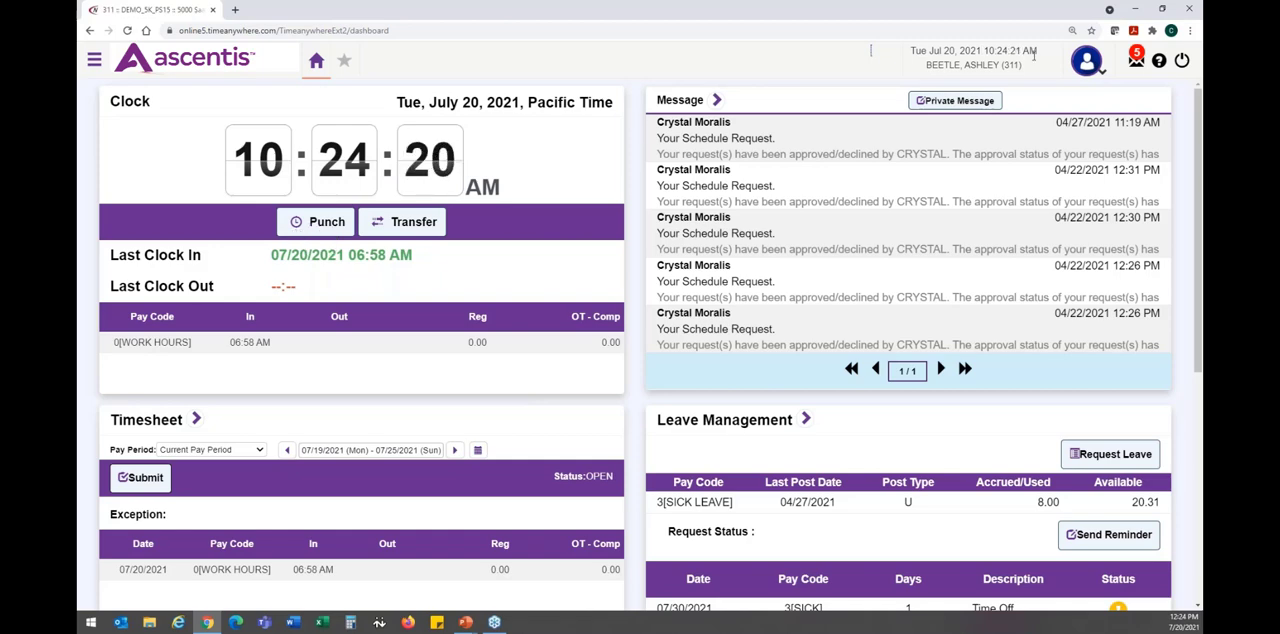
left_click(1087, 70)
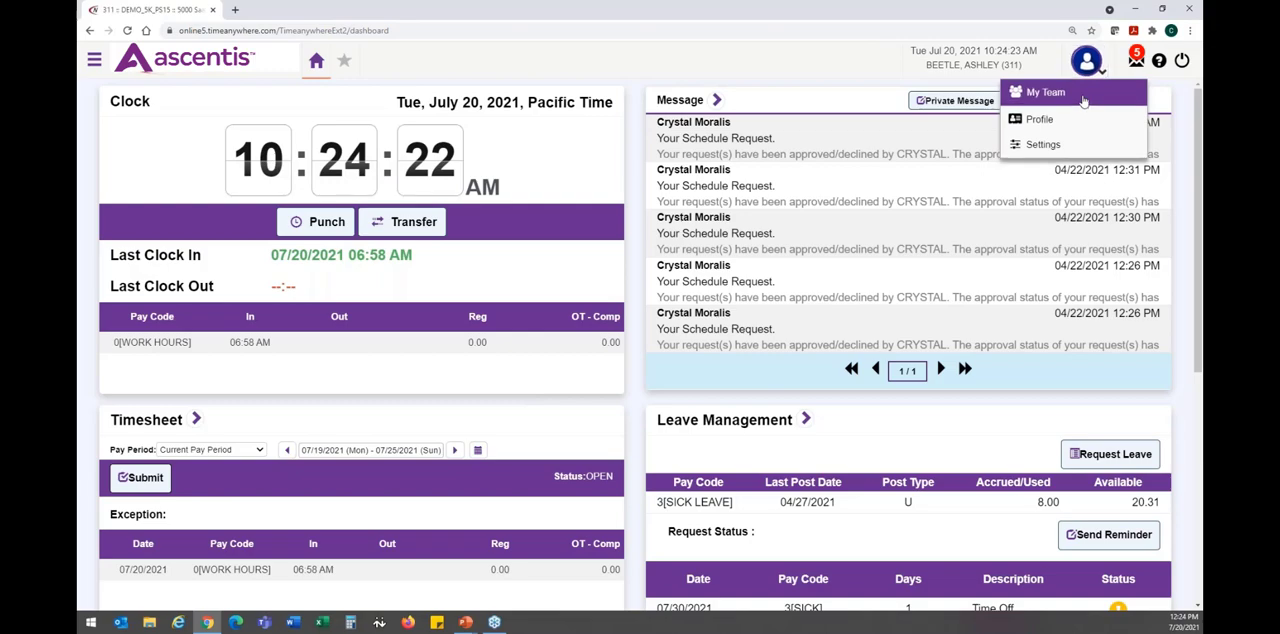
left_click(1085, 91)
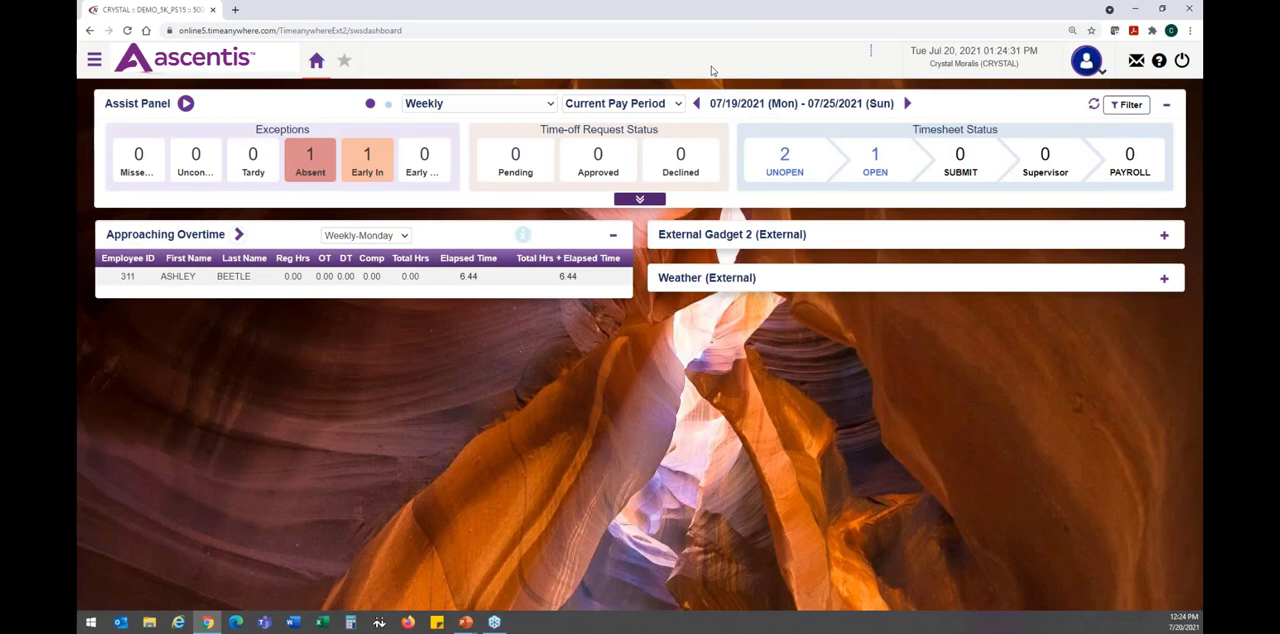
- Switch to the PowerPoint slideshow to view the slide on EWS F-Key punch buttons, and return to the Ascentis dashboard in the browser
left_click(93, 62)
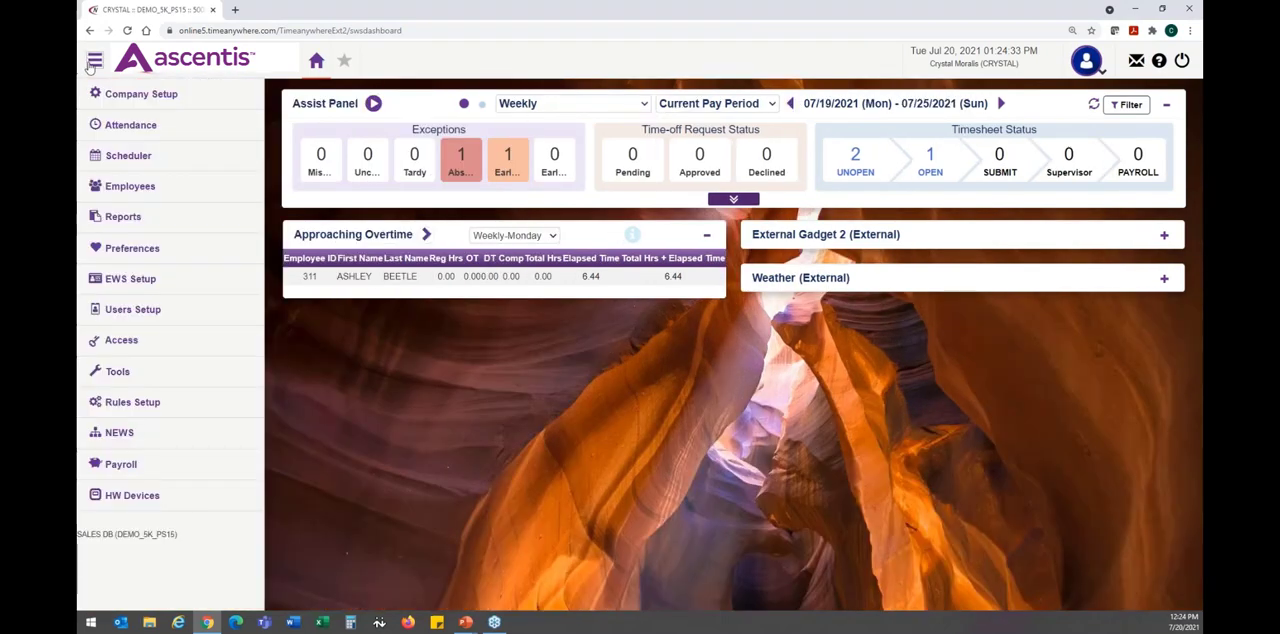
mouse_move(186, 106)
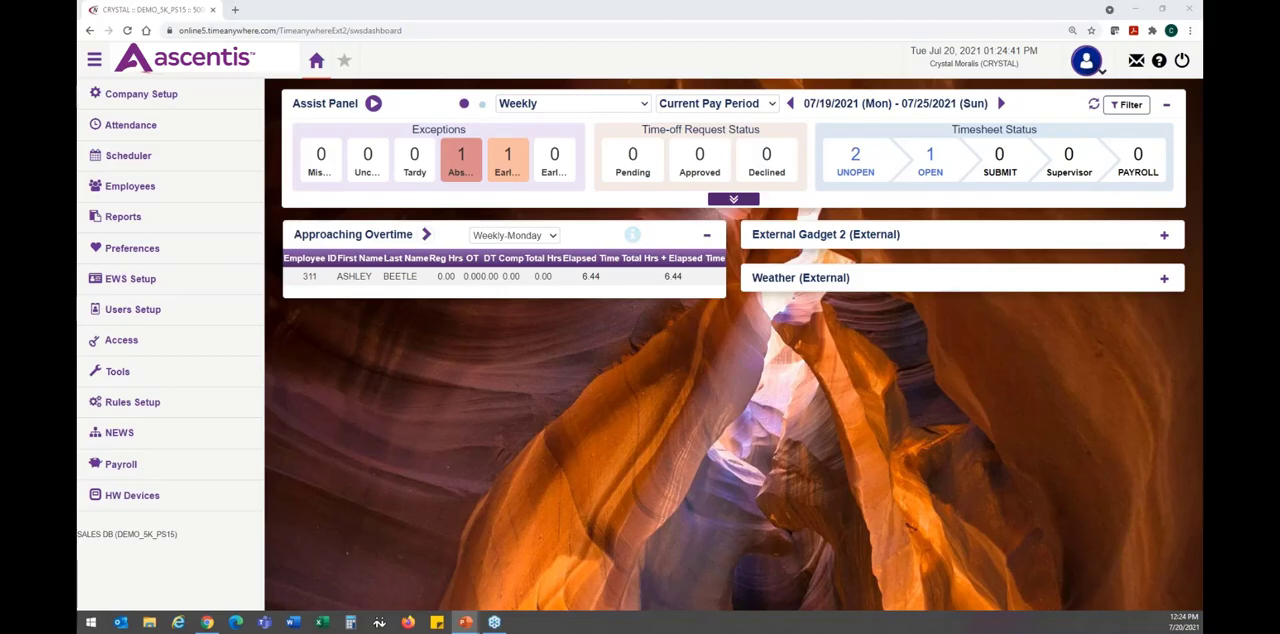
left_click(466, 622)
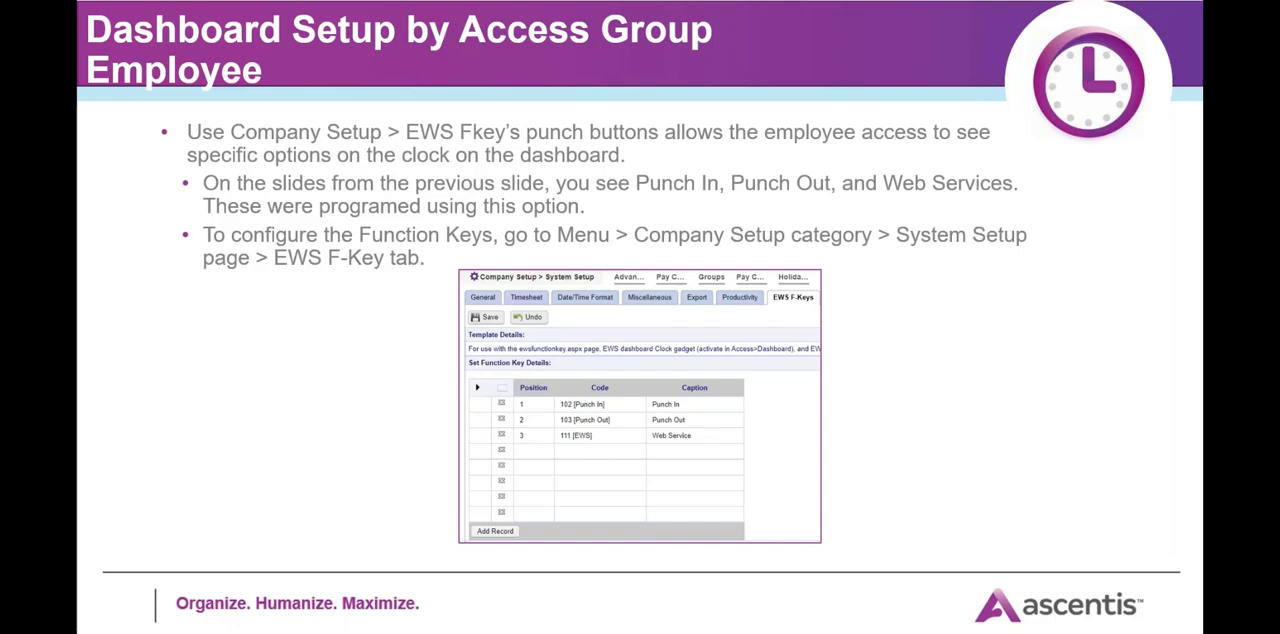
key("alt+Tab")
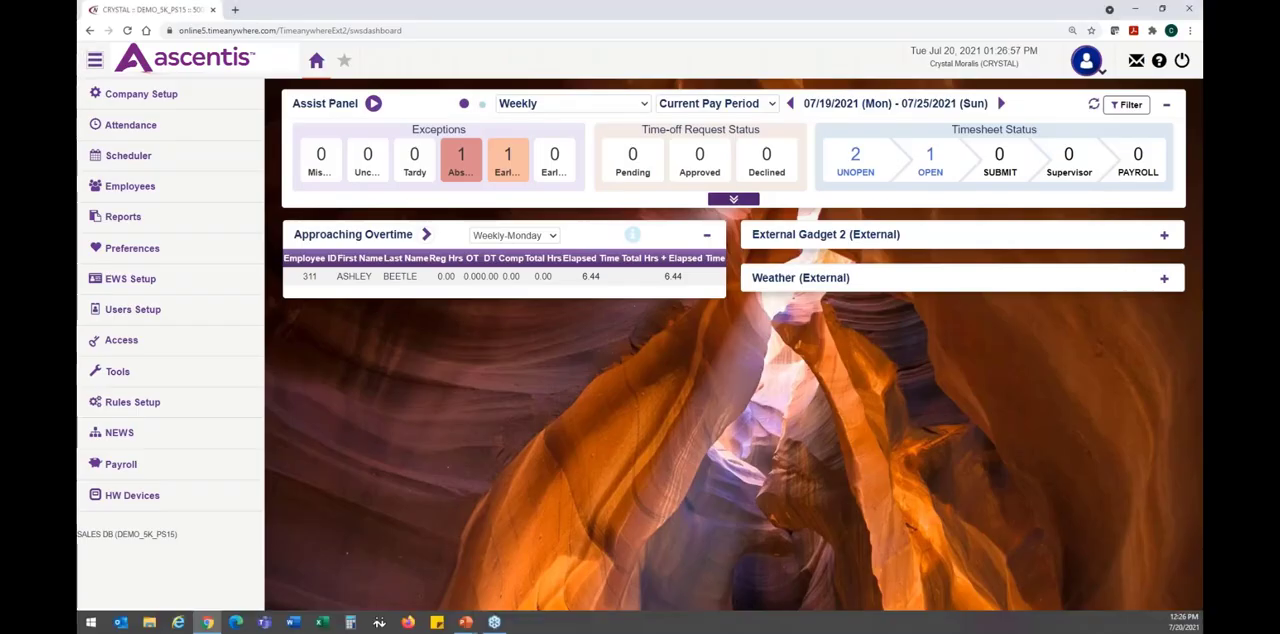
left_click(95, 66)
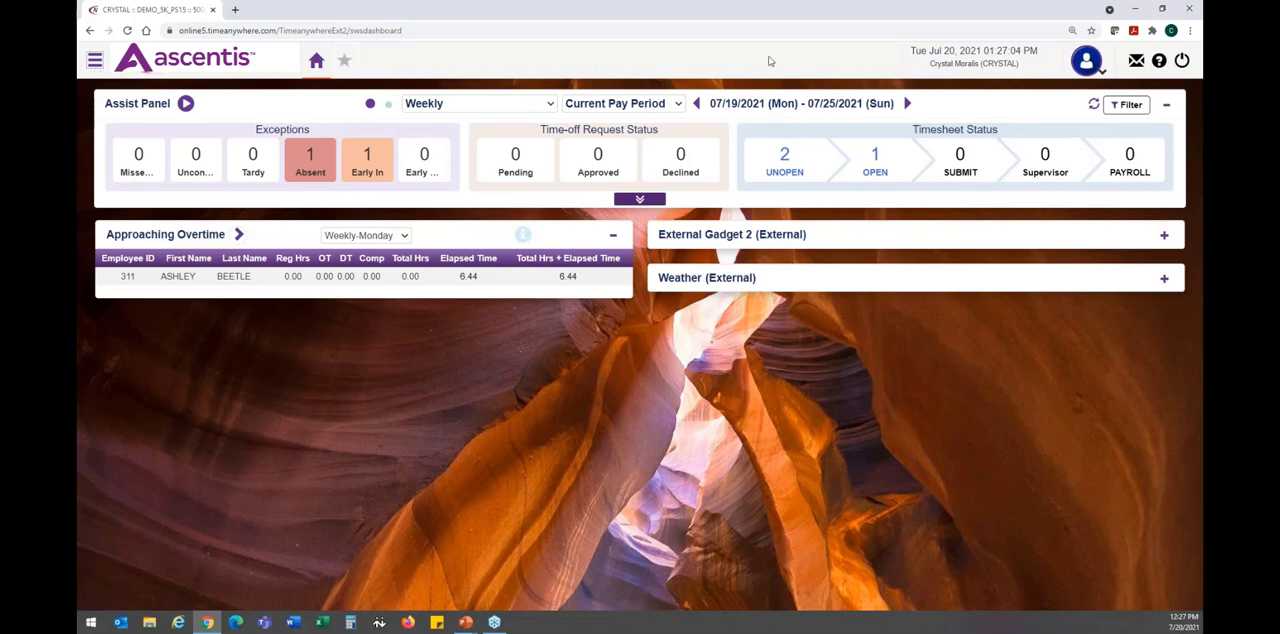
- Expand the Weather gadget, collapse and re-expand Approaching Overtime, and lock both gadgets in expanded view
left_click(1164, 282)
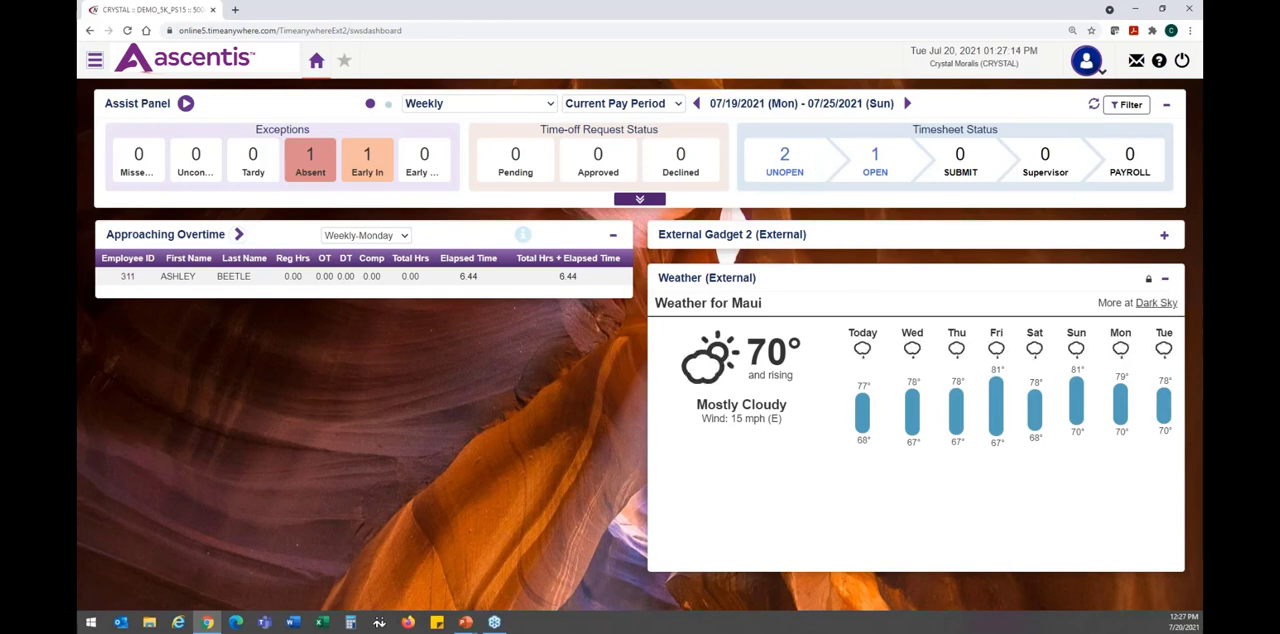
left_click_drag(284, 237, 288, 238)
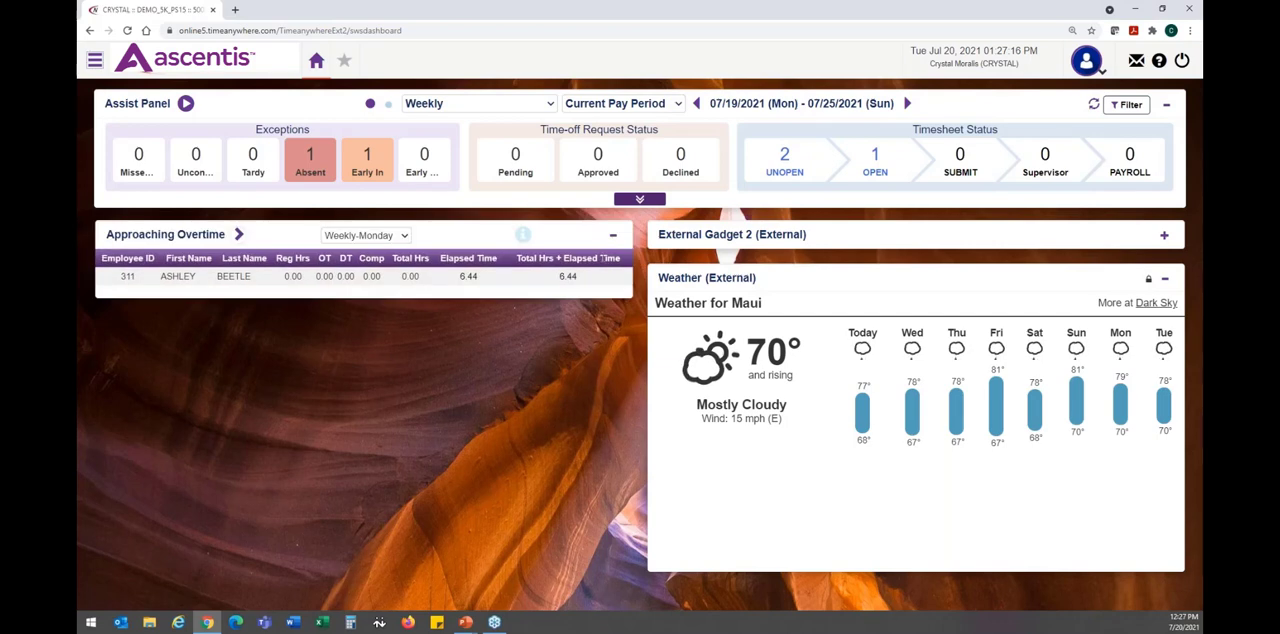
left_click(614, 239)
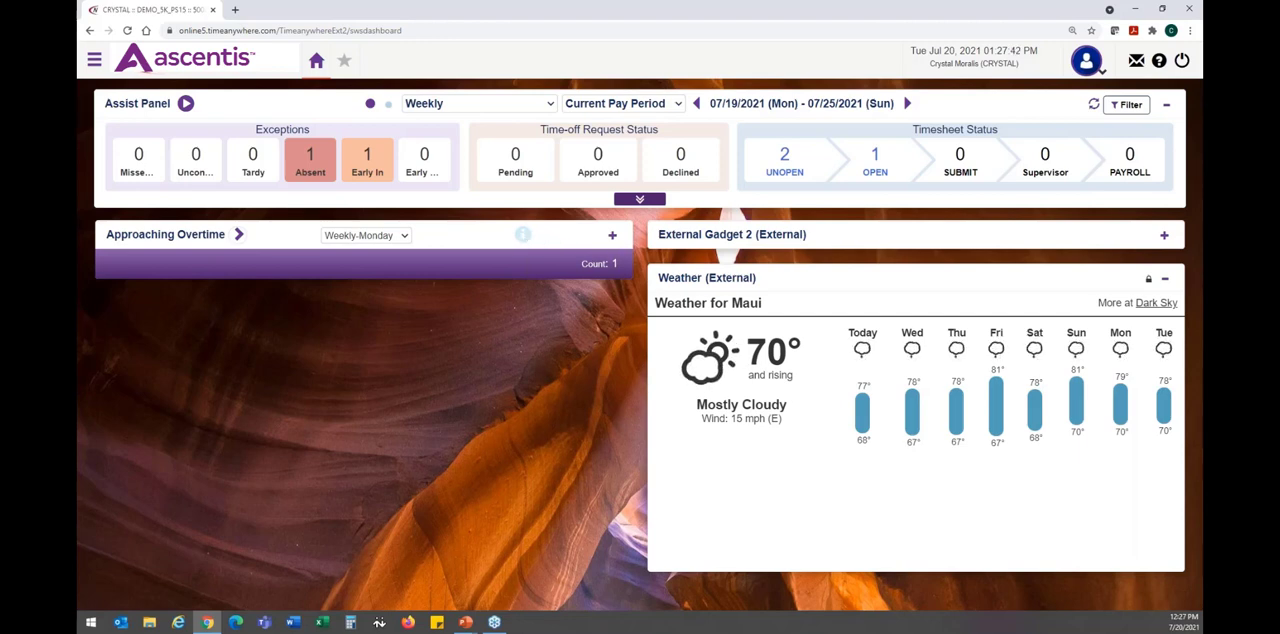
left_click(613, 235)
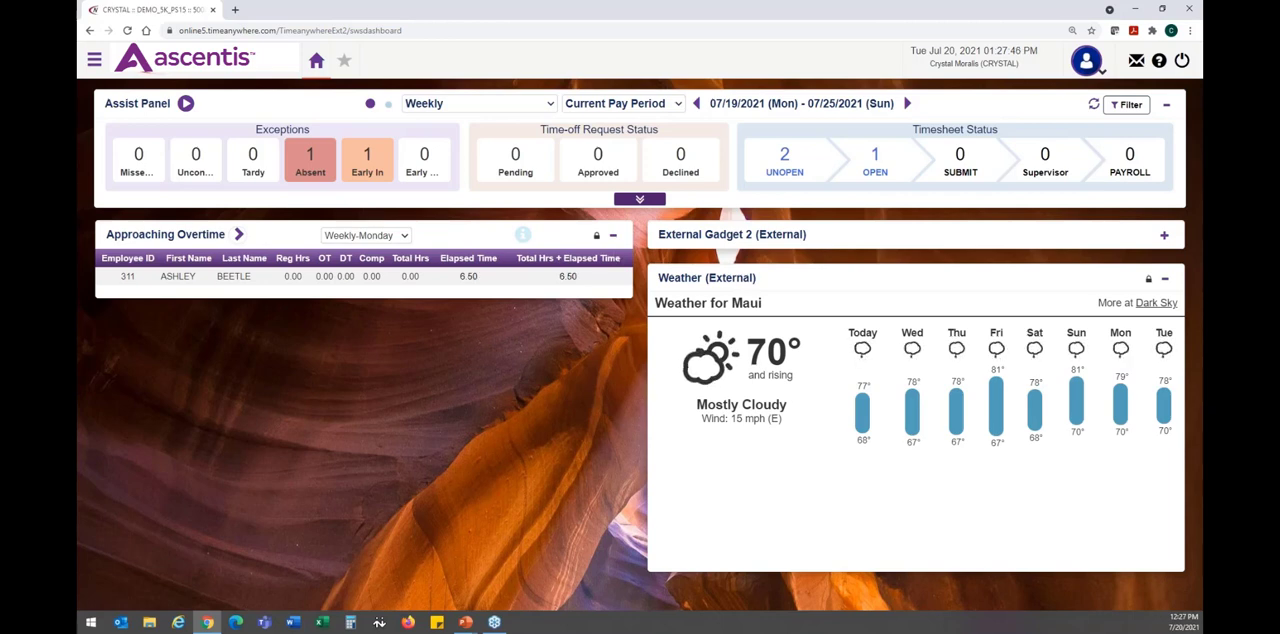
left_click(597, 237)
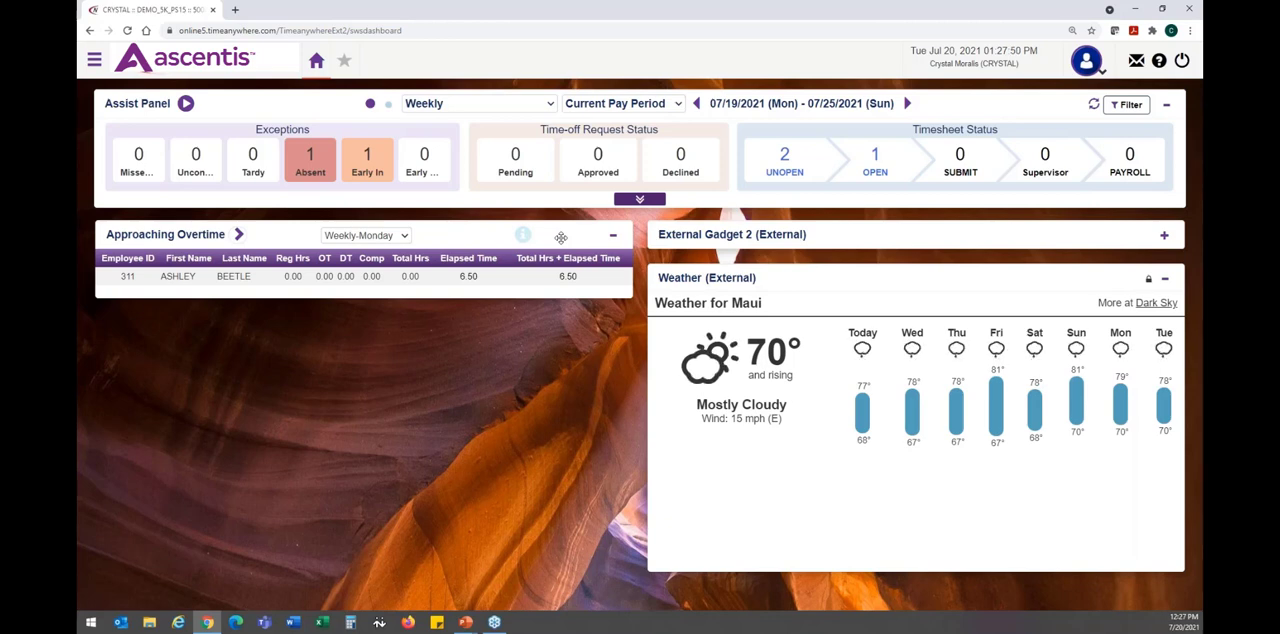
left_click(1150, 284)
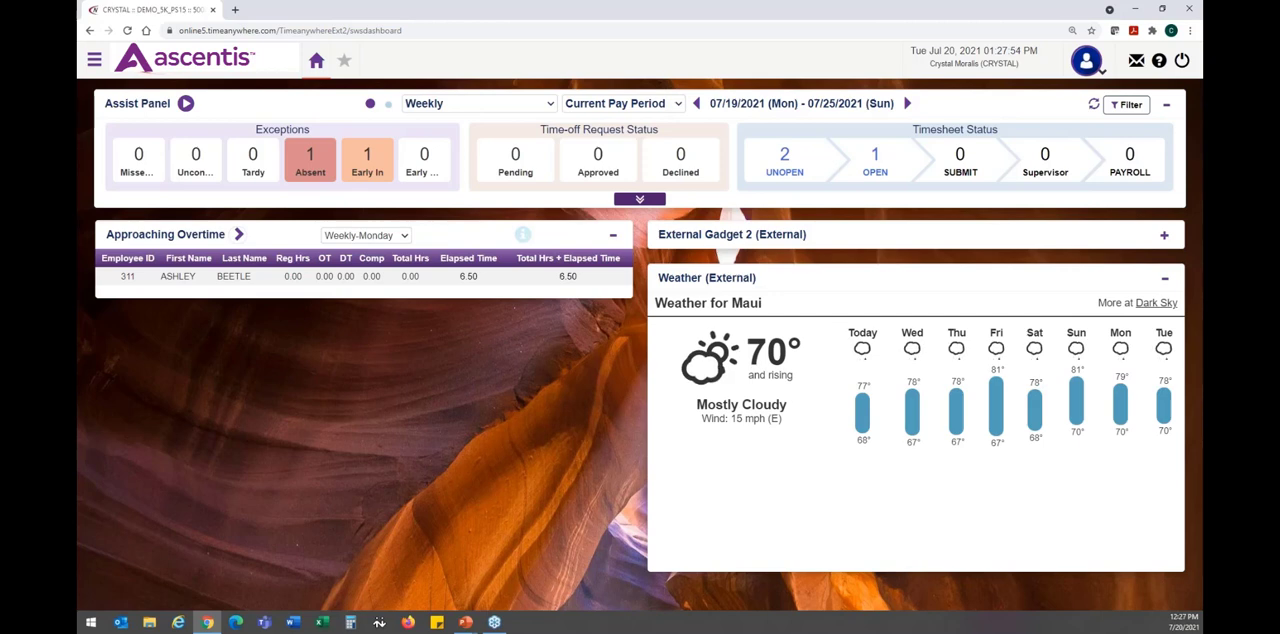
- Collapse the Weather gadget and briefly expand External Gadget 2 to view its content
left_click(1164, 279)
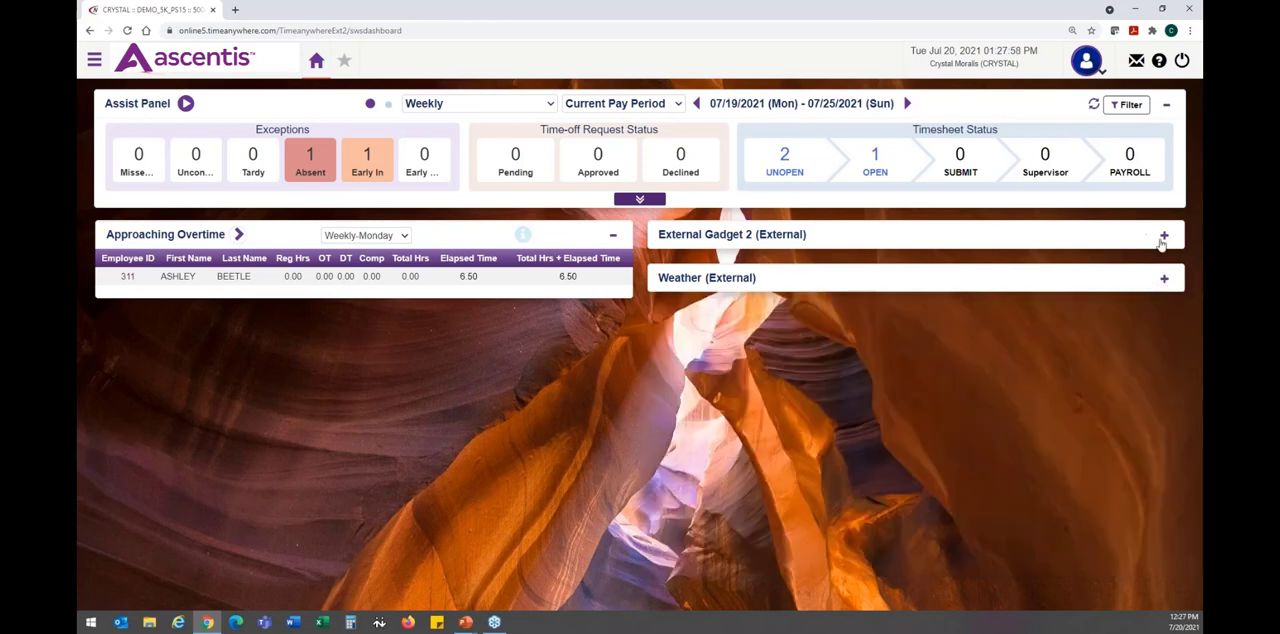
left_click(1165, 240)
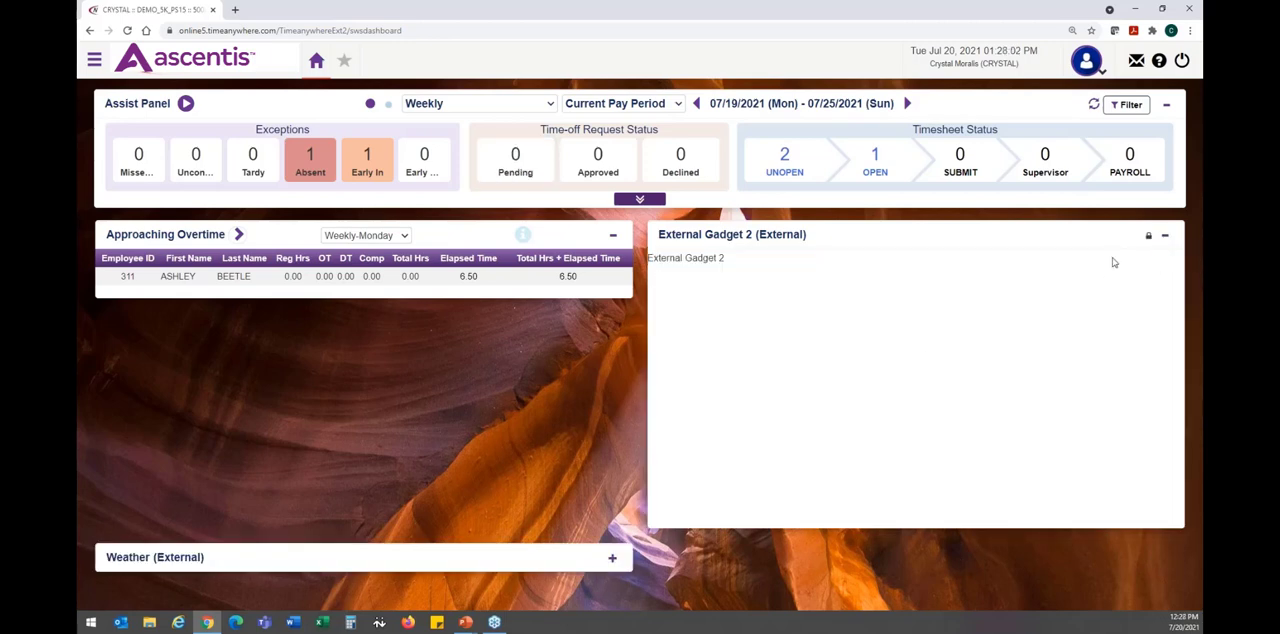
left_click(1164, 240)
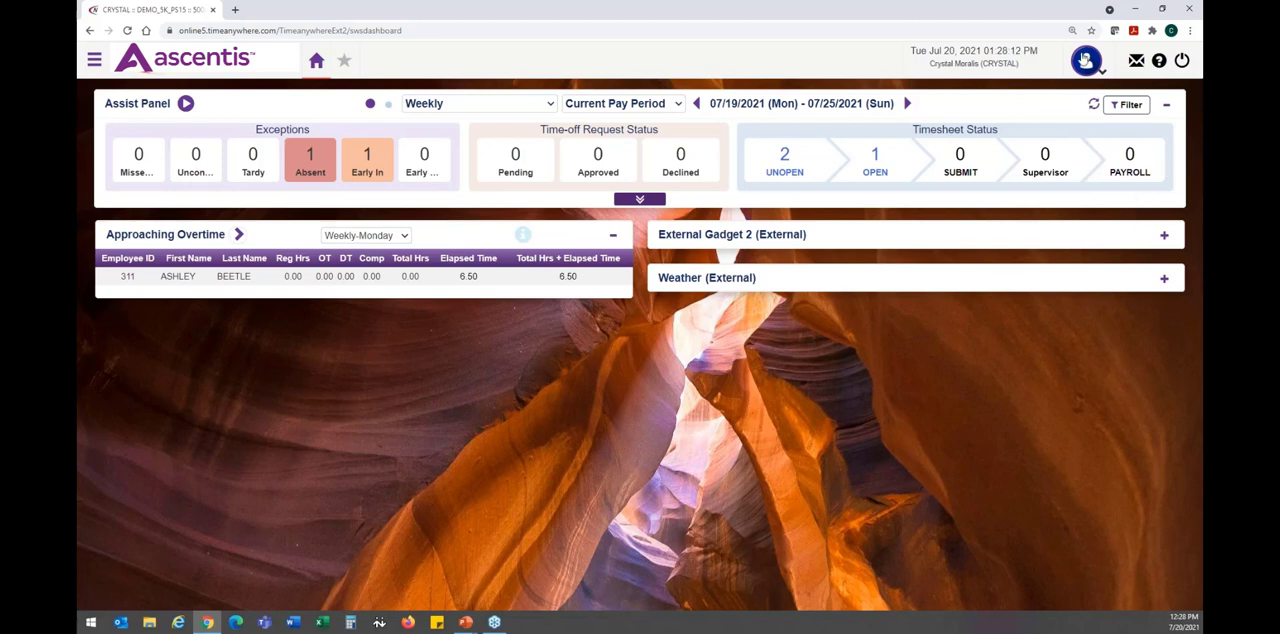
- In the personal Settings dashboard setup, deselect External Gadget 2 and select the User Reports and Timeoff Request gadgets
left_click(1090, 66)
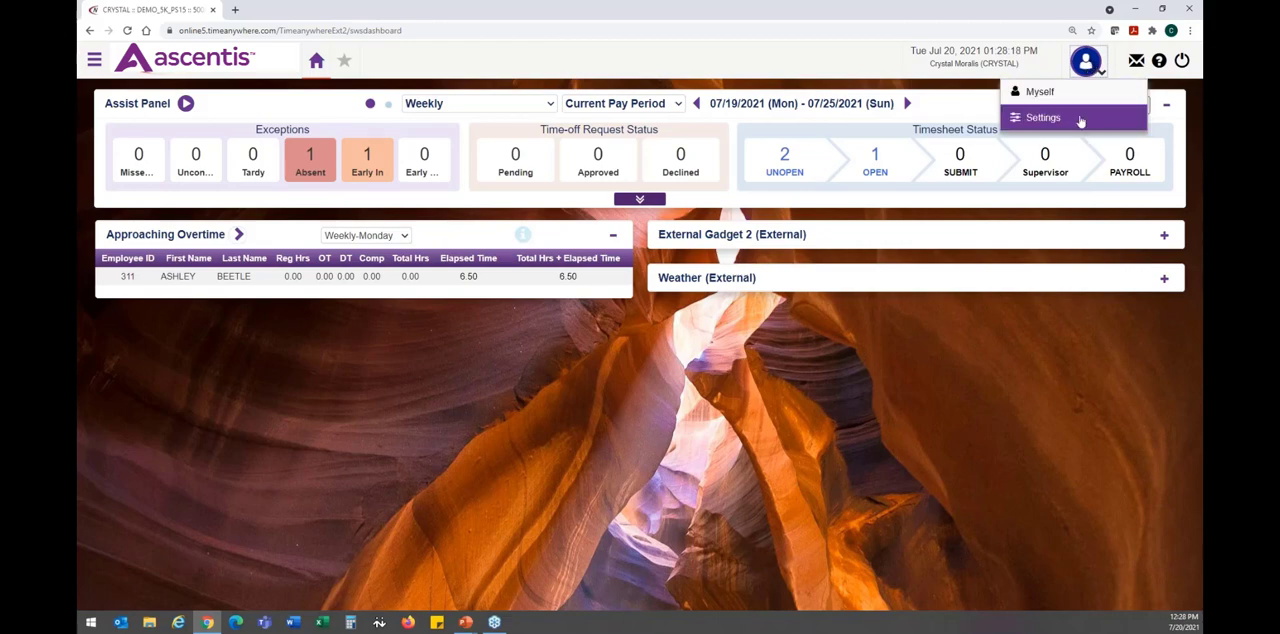
left_click(1081, 121)
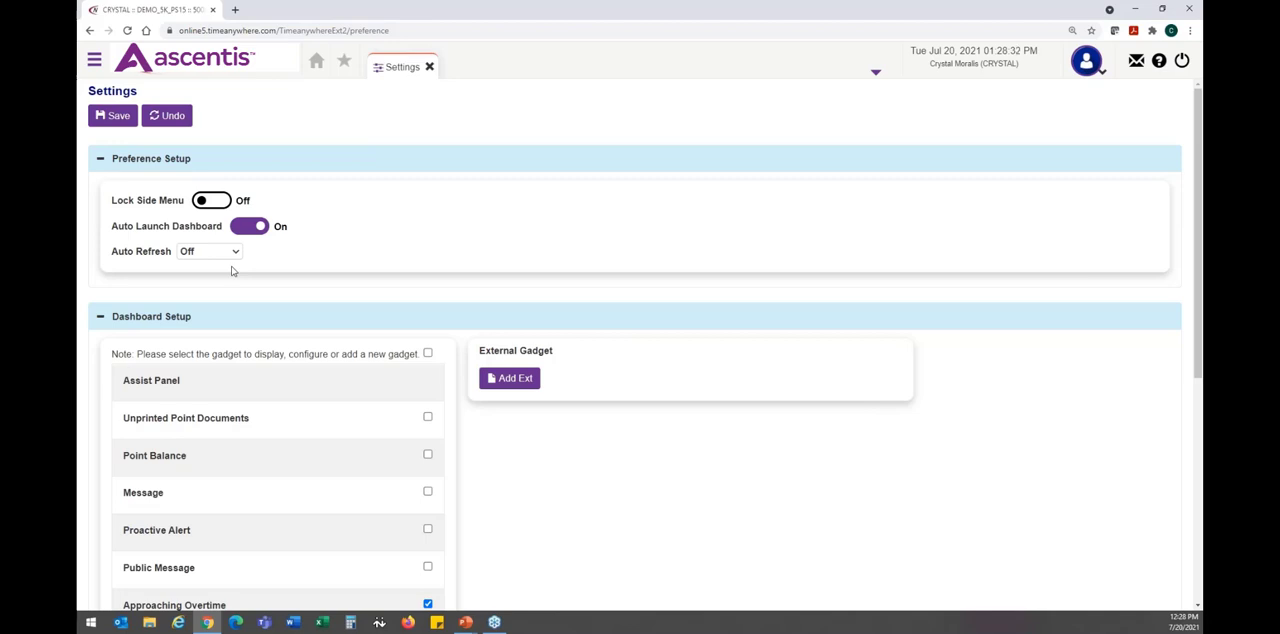
scroll(231, 270, "down", 2)
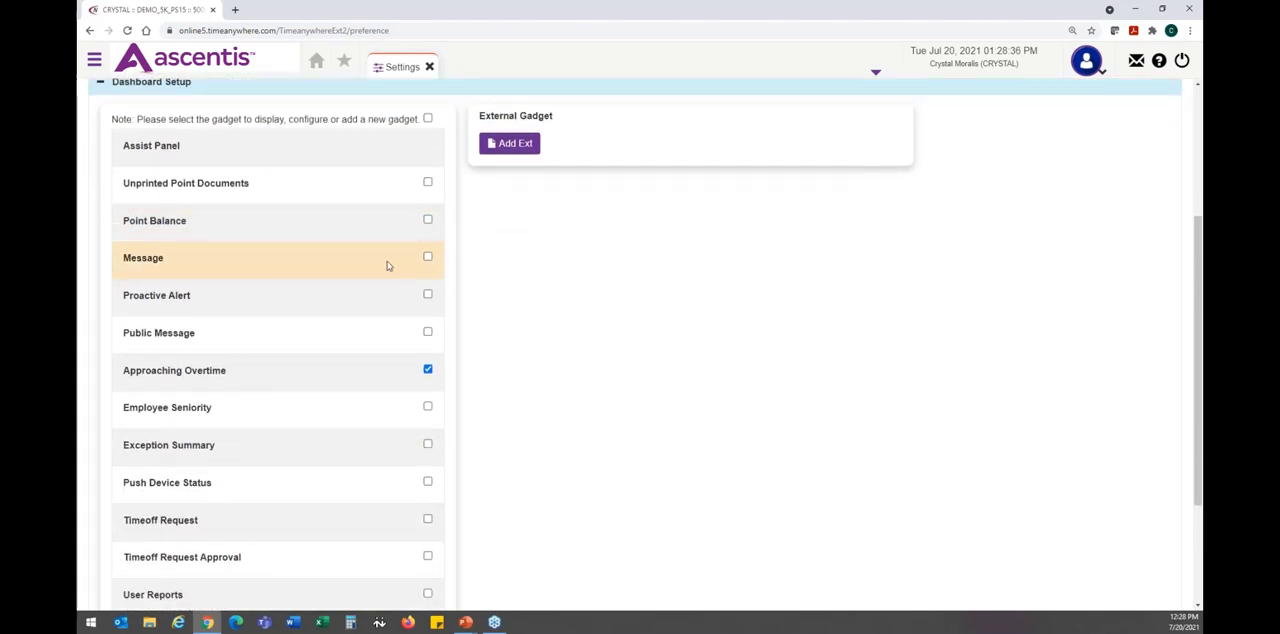
scroll(388, 265, "down", 3)
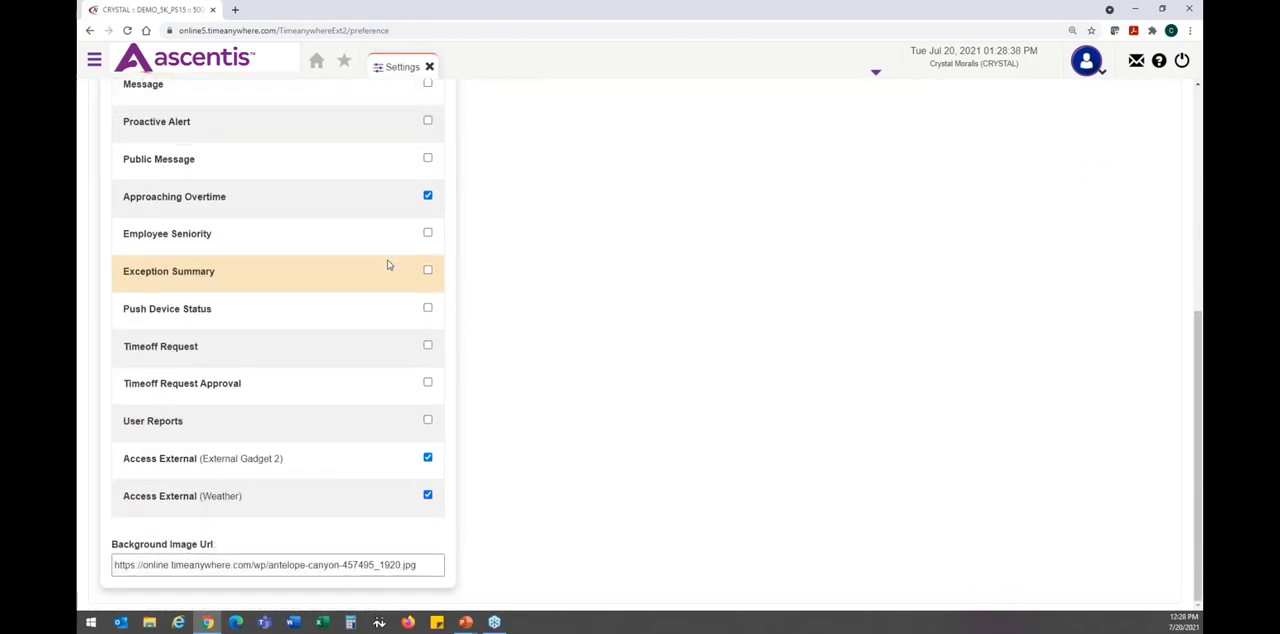
left_click(428, 458)
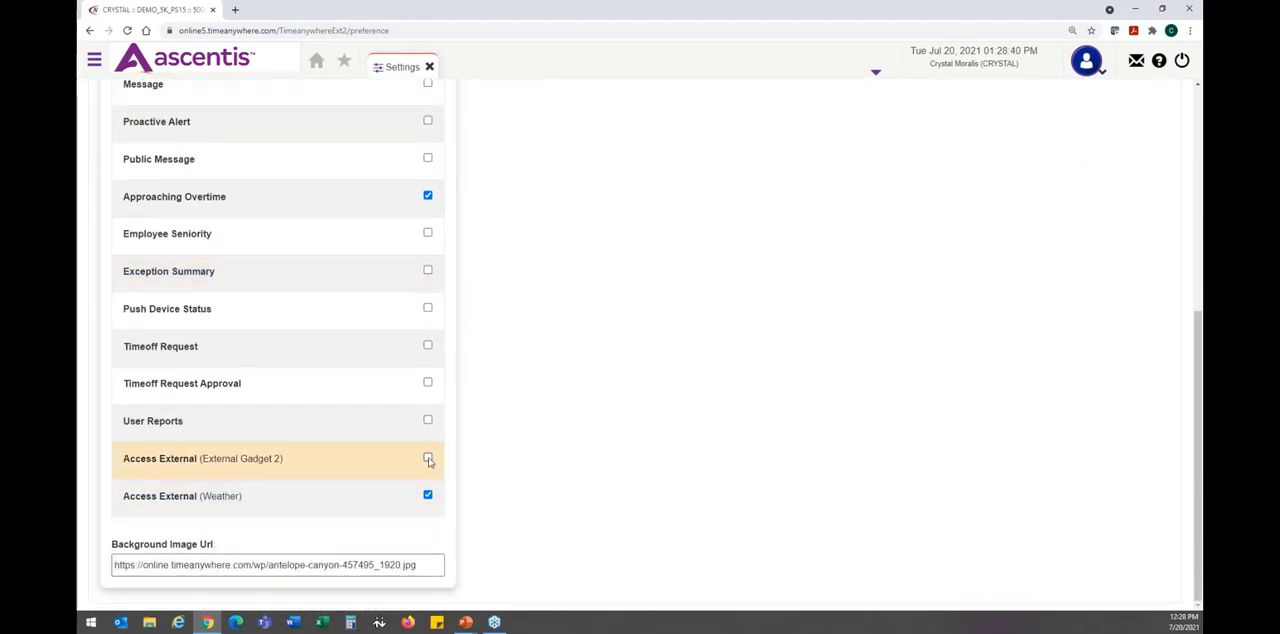
left_click(428, 421)
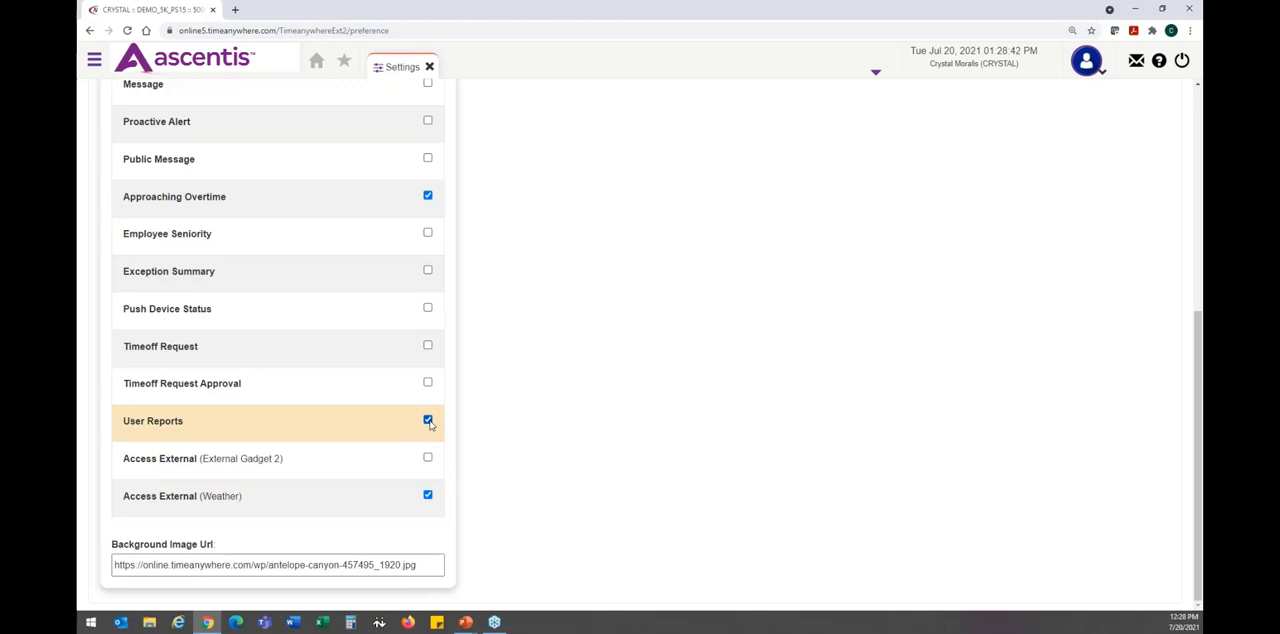
left_click(428, 346)
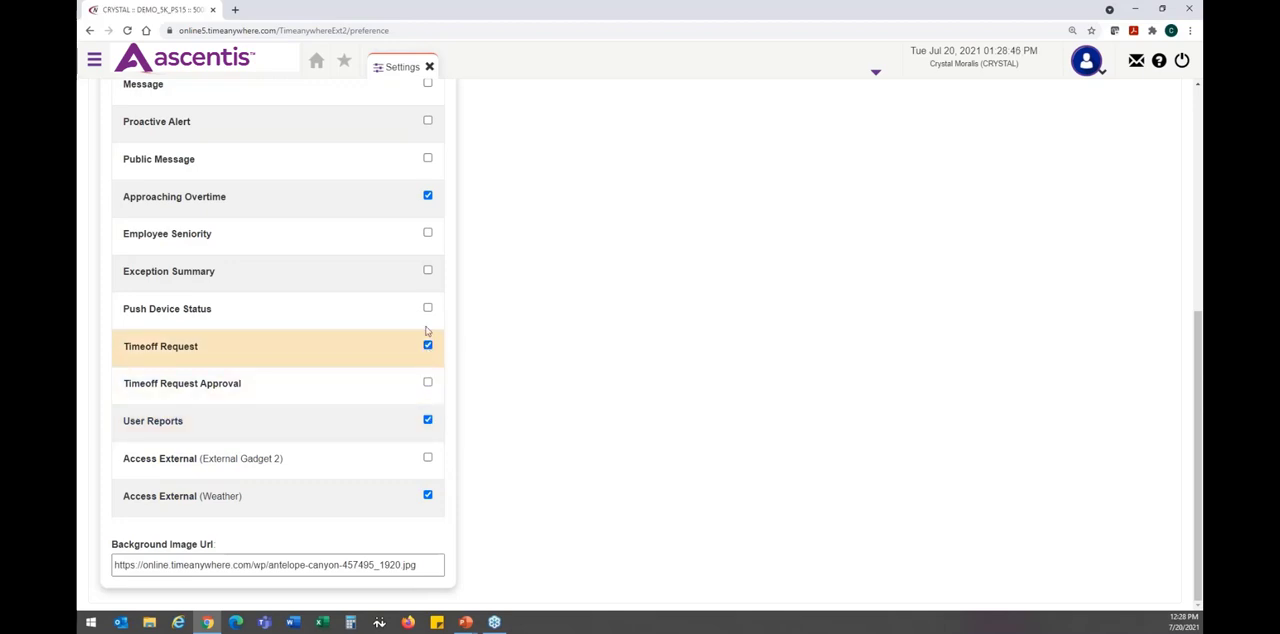
- Select the Employee Seniority gadget for display and save the settings, staying on the page if asked to leave without saving
scroll(424, 236, "up", 3)
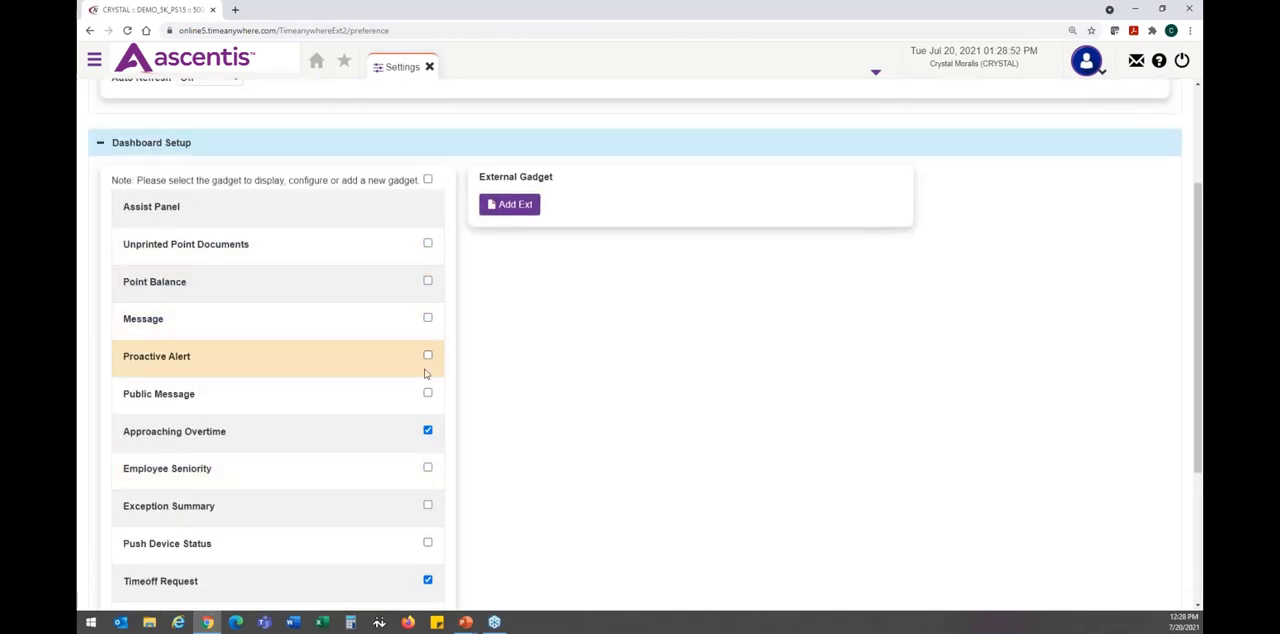
left_click(427, 467)
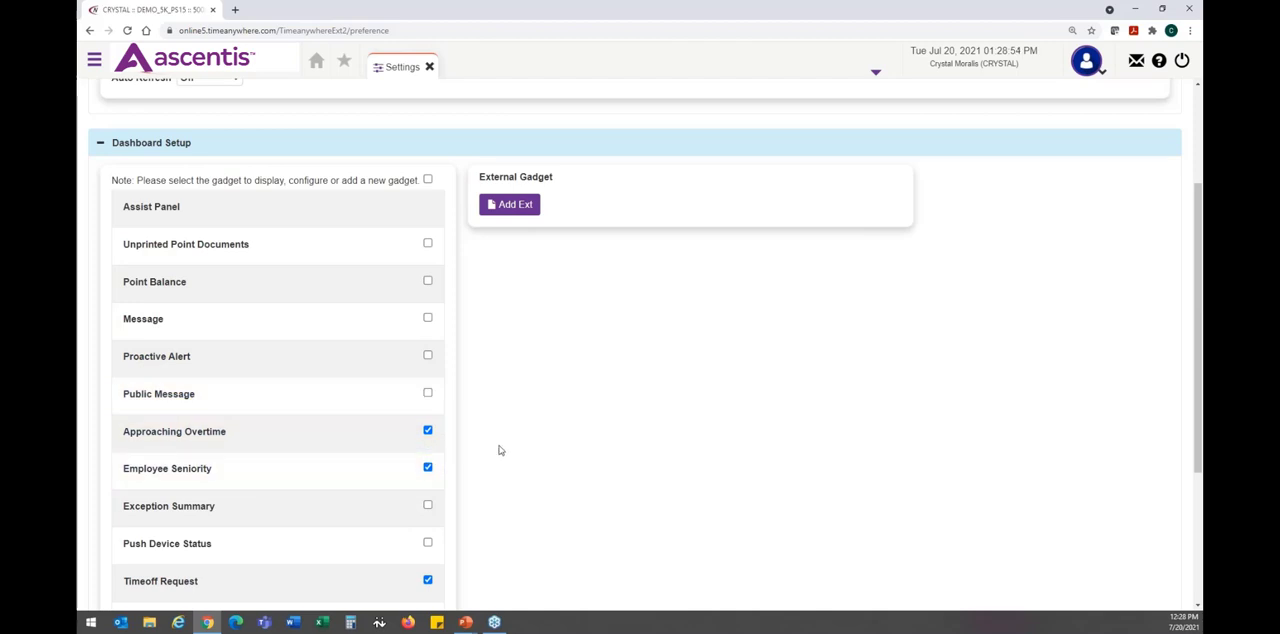
left_click(309, 474)
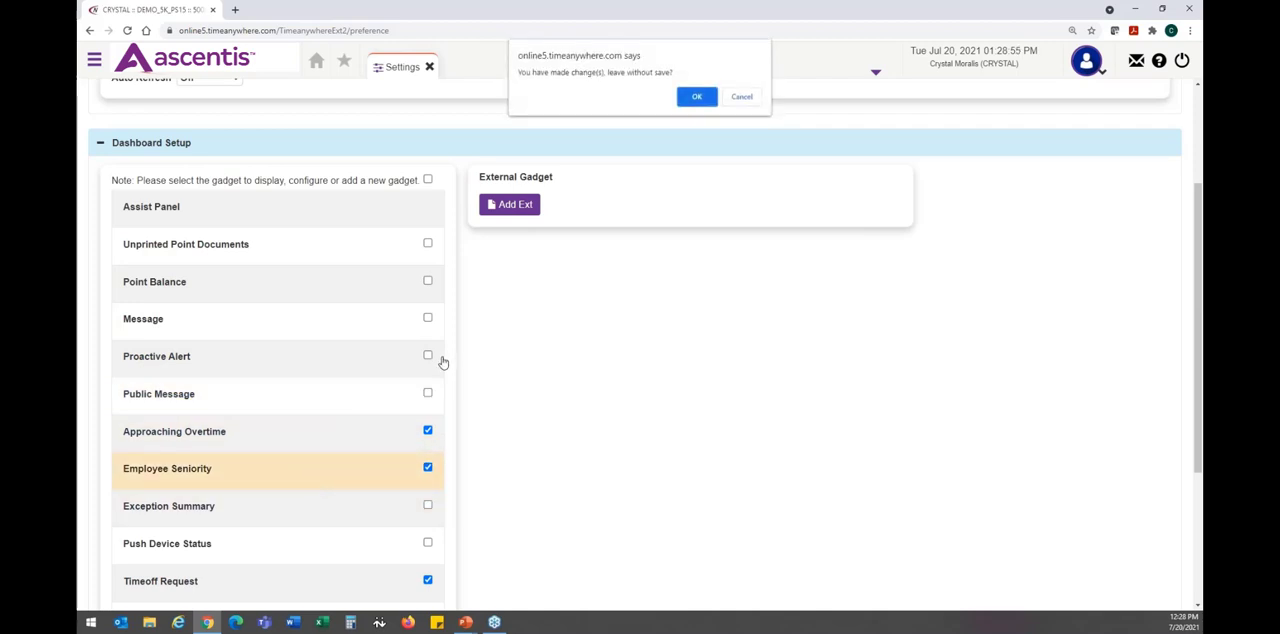
left_click(741, 97)
scroll(311, 329, "up", 3)
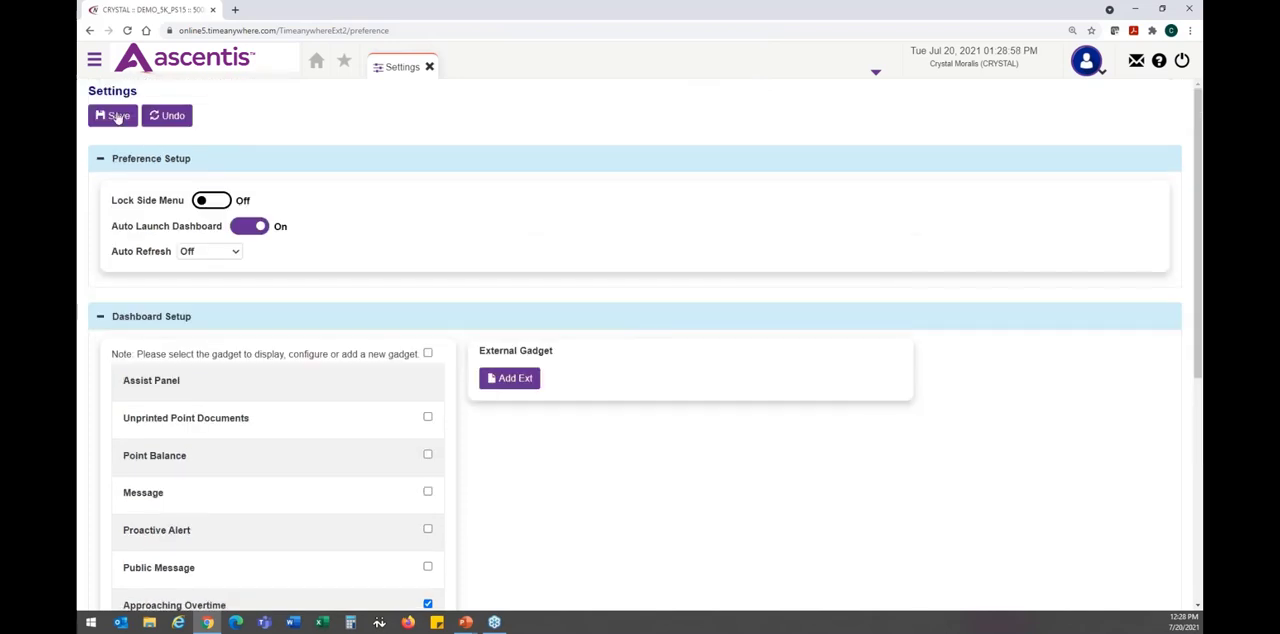
left_click(116, 116)
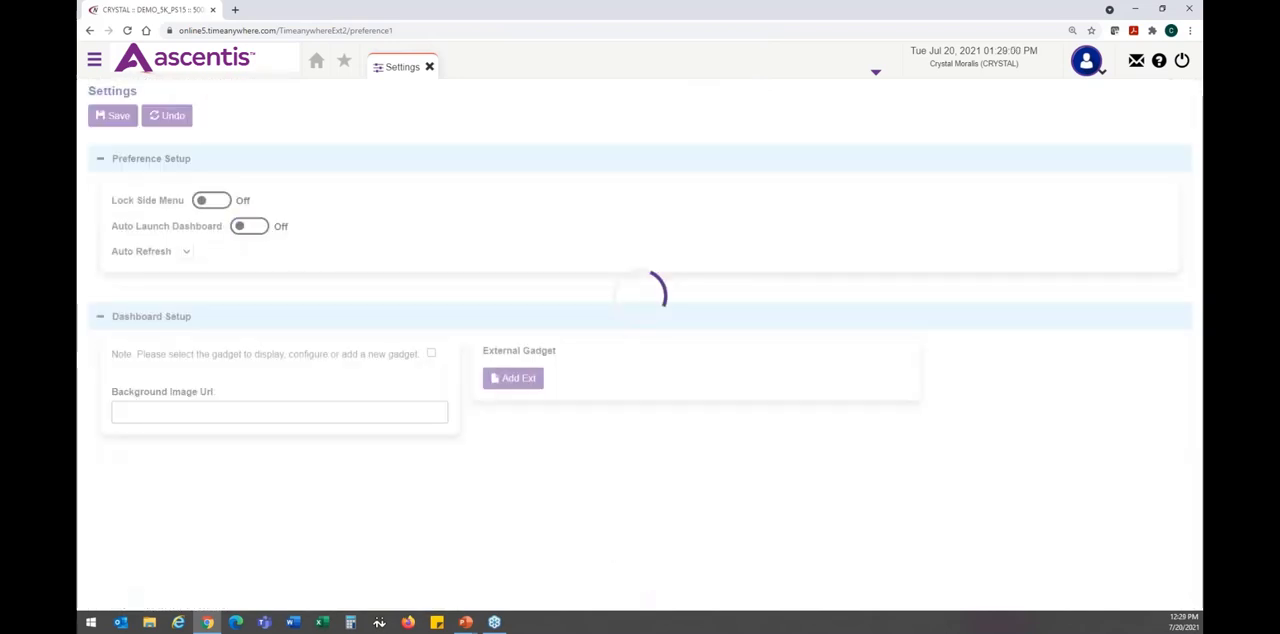
- Set the Approaching Overtime gadget's threshold hours to 24, save the configuration and settings, and return to the dashboard
scroll(271, 394, "down", 2)
left_click(294, 493)
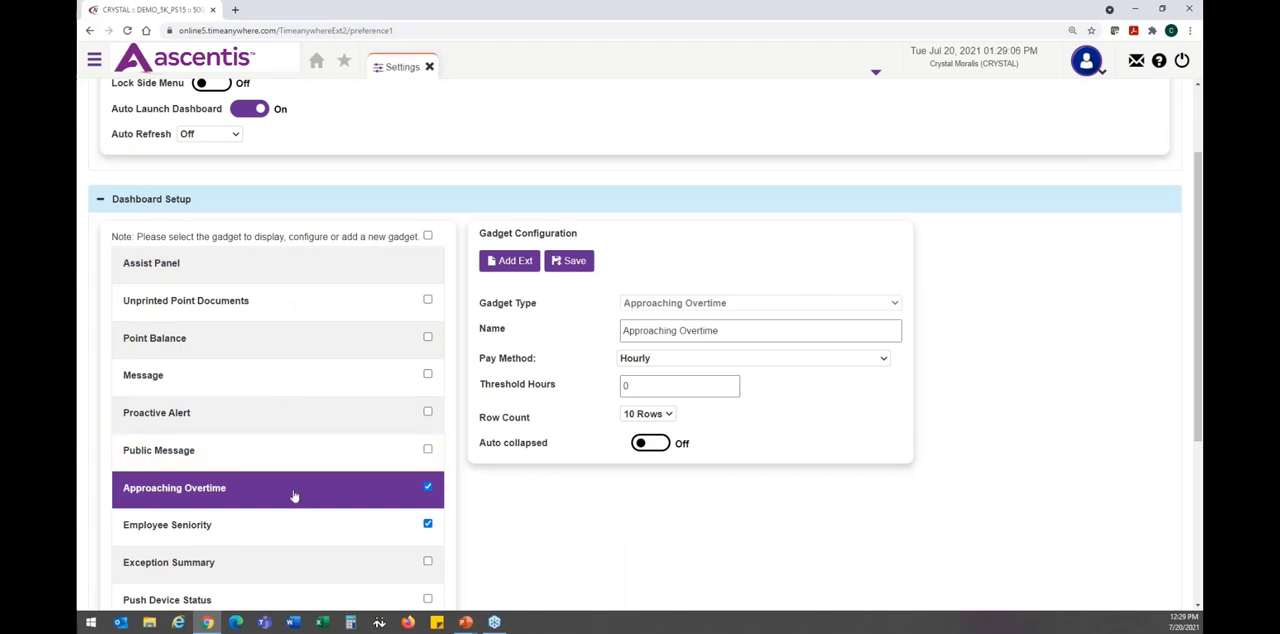
left_click(676, 384)
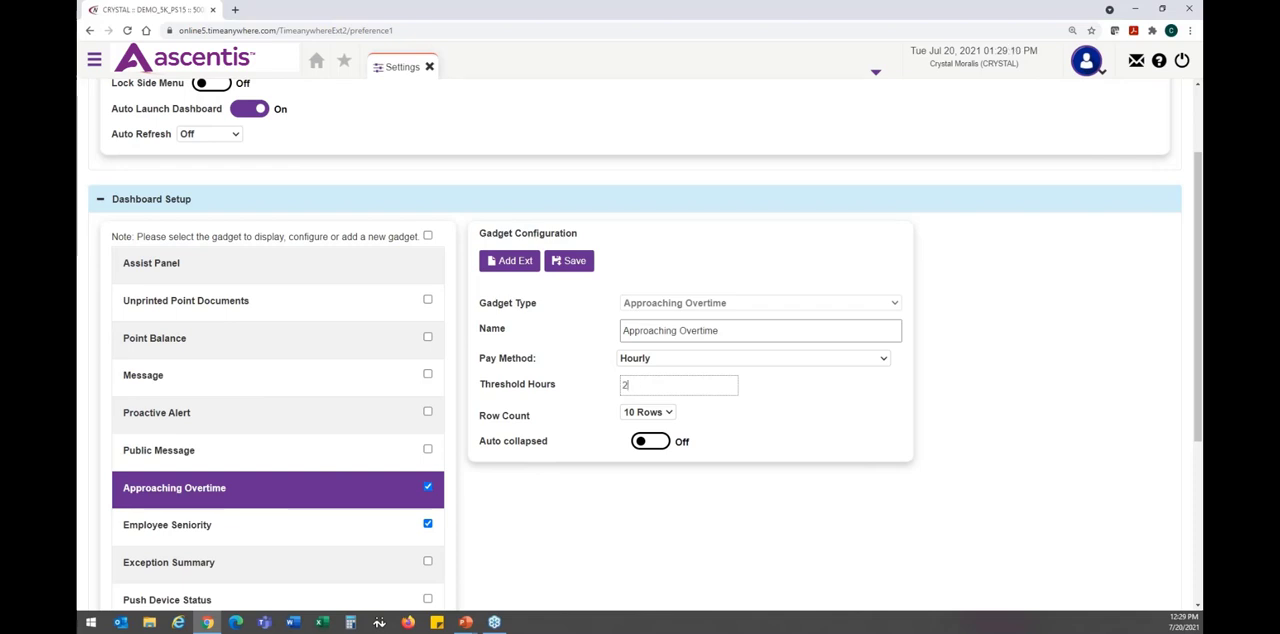
left_click(800, 407)
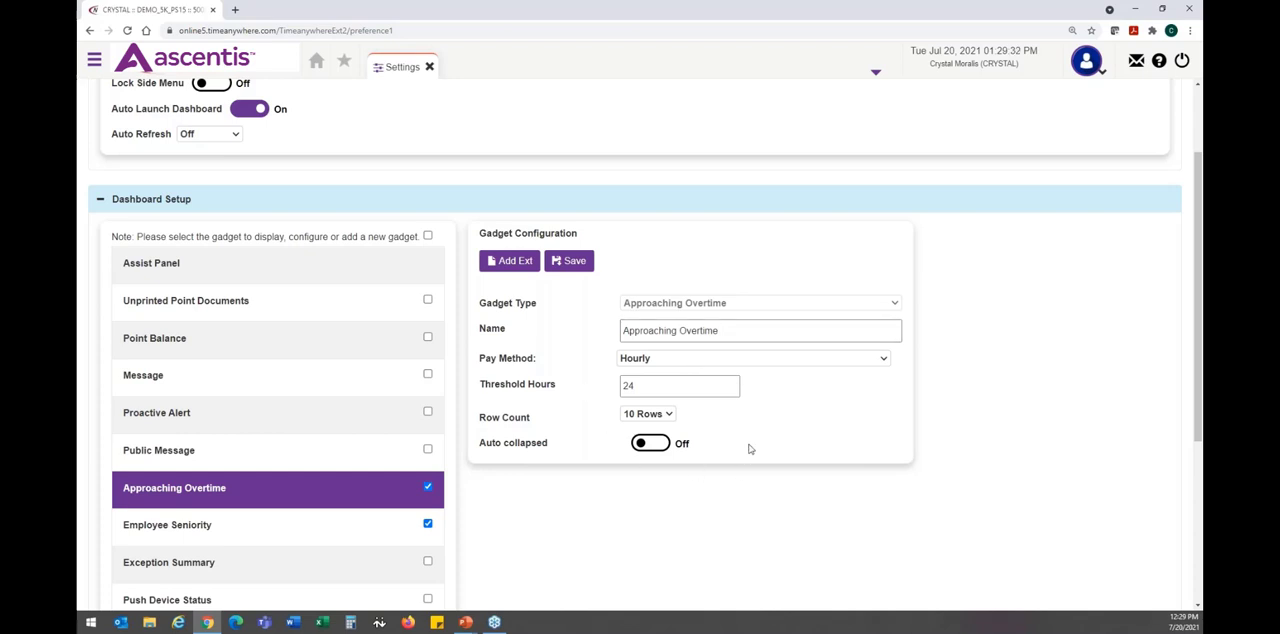
left_click(565, 260)
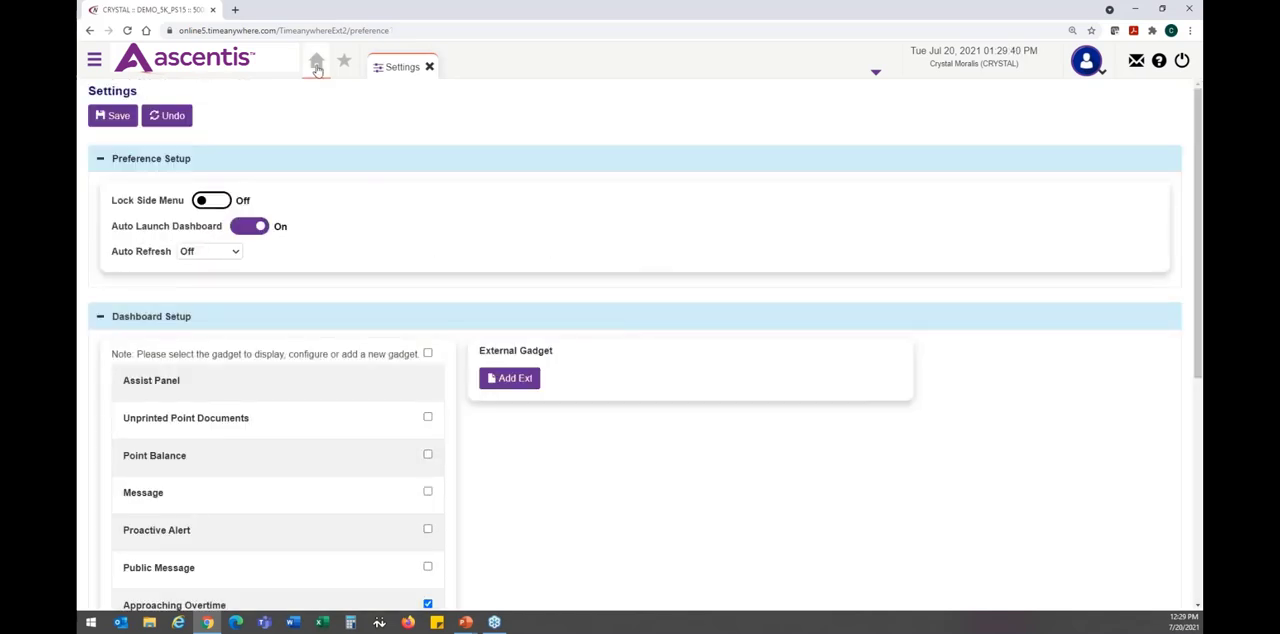
left_click(115, 116)
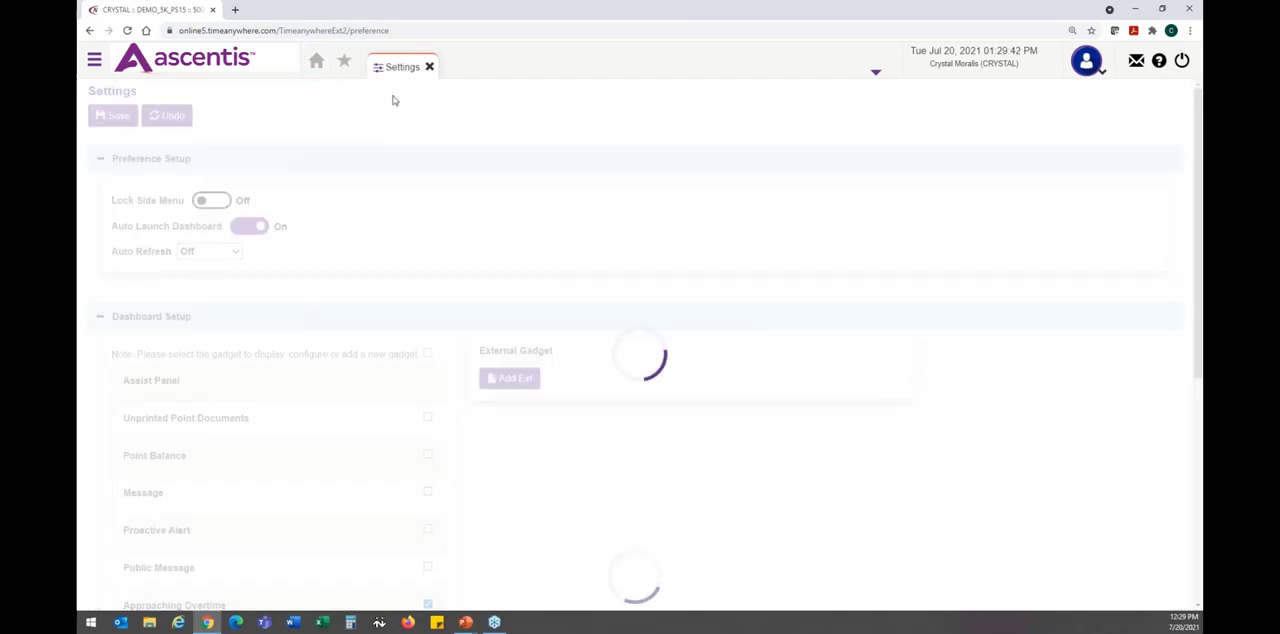
left_click(315, 64)
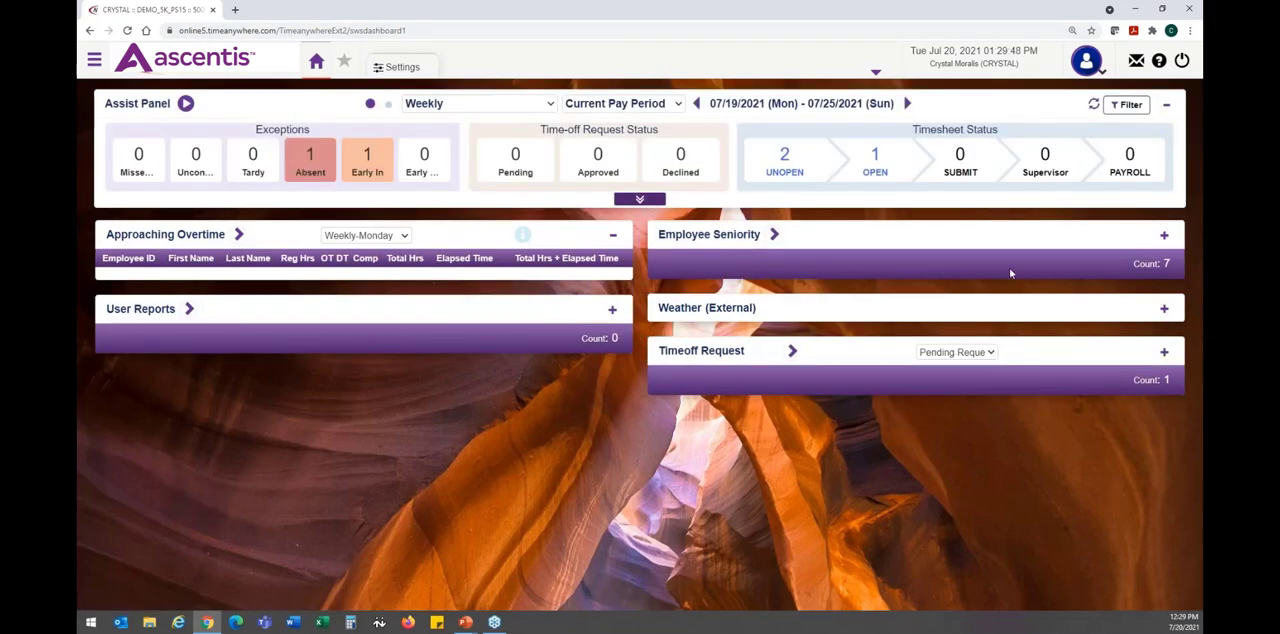
- Expand the Employee Seniority and User Reports gadgets and move the Timeoff Request gadget above Approaching Overtime
left_click(1165, 236)
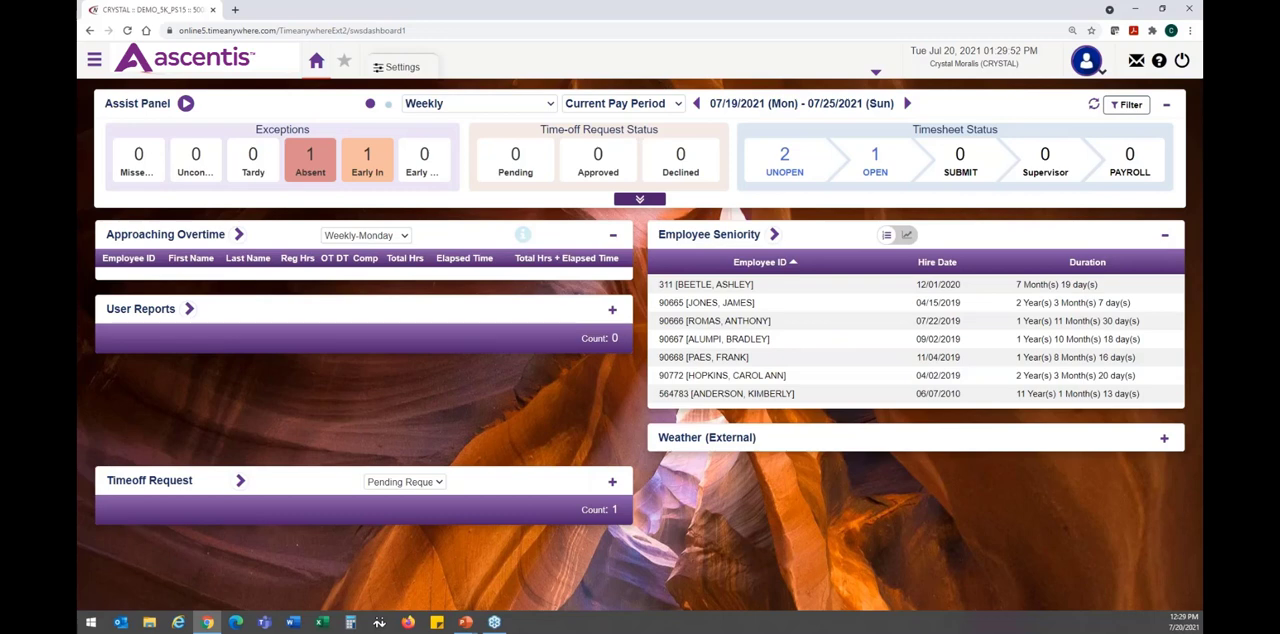
left_click(612, 310)
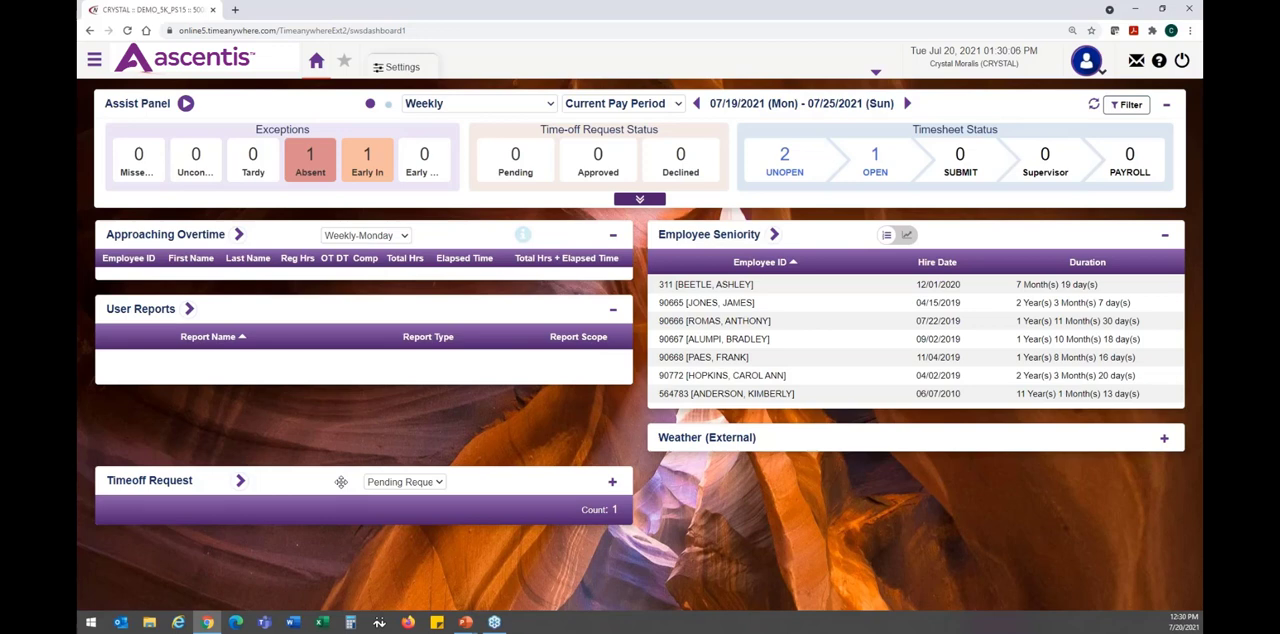
left_click_drag(340, 482, 150, 240)
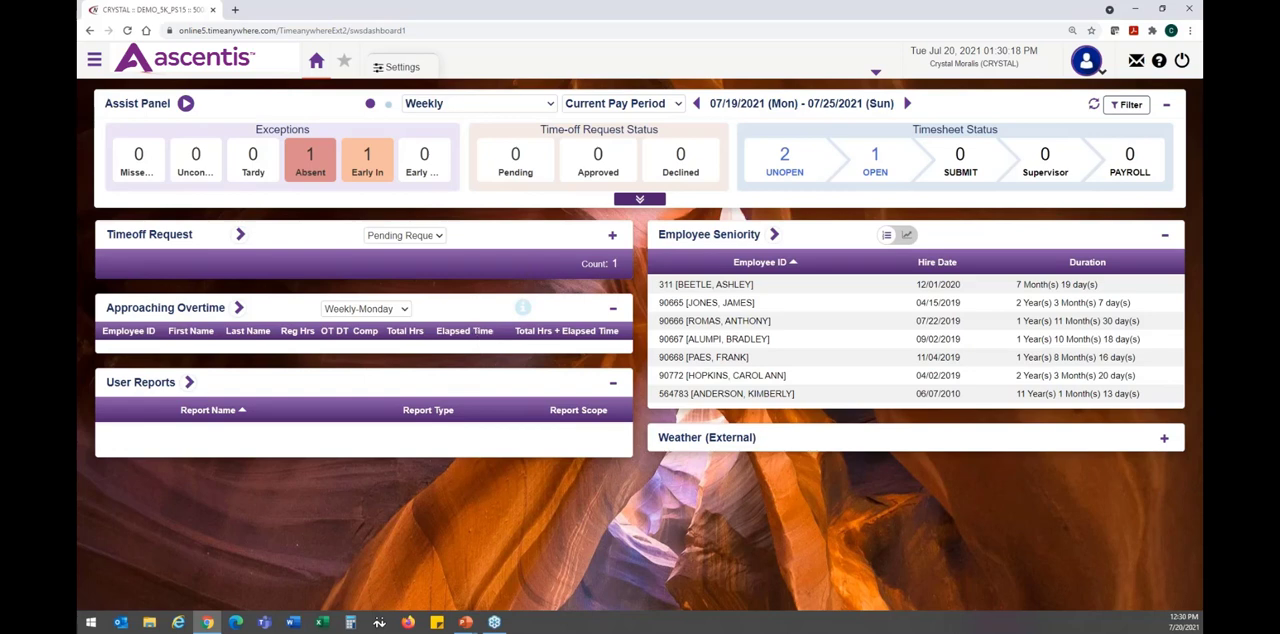
- Switch from the supervisor dashboard to the Myself employee view and open that view's personal Settings
left_click(1086, 70)
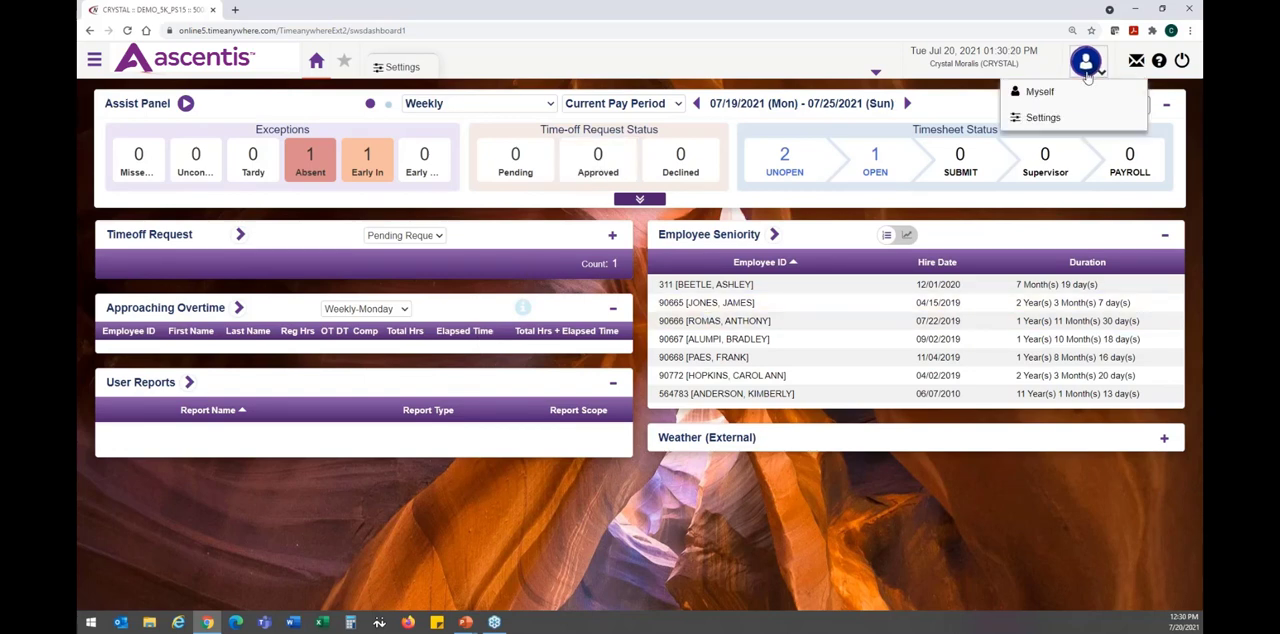
left_click(1076, 96)
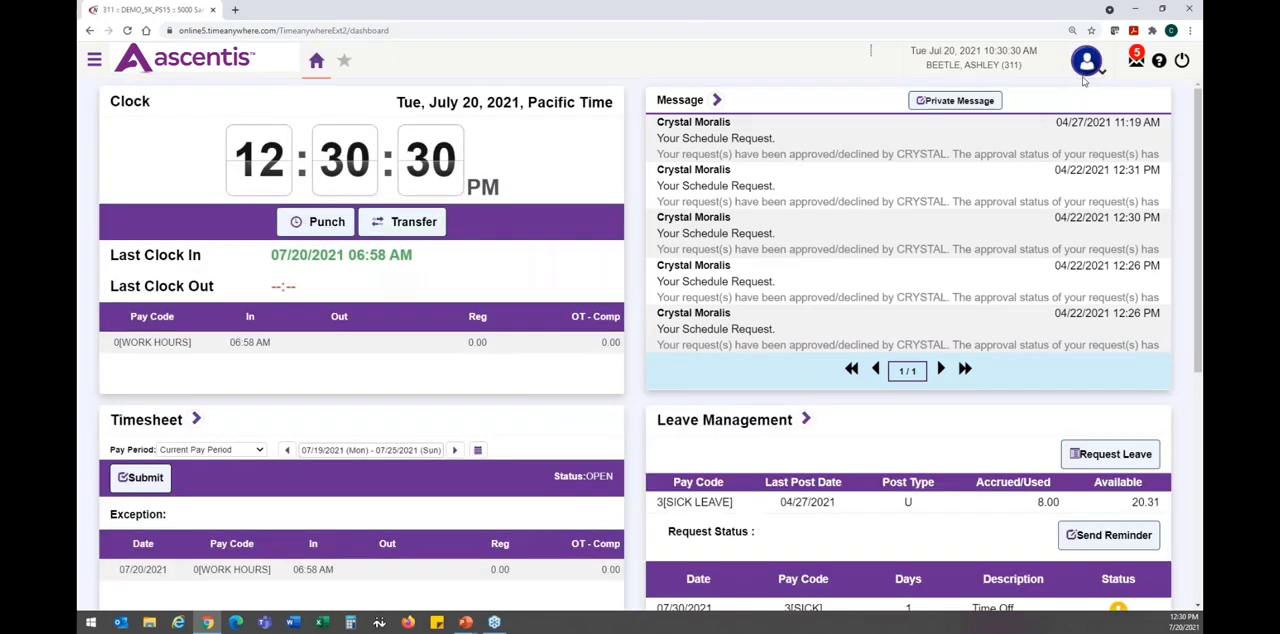
left_click(1083, 77)
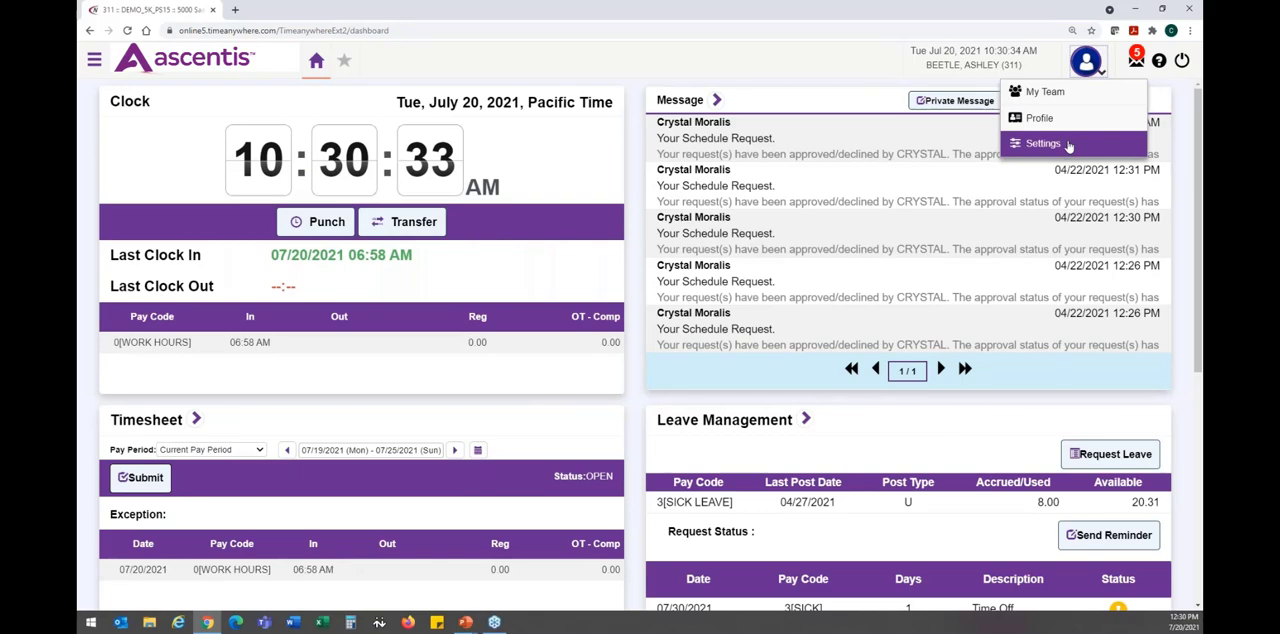
left_click(1068, 146)
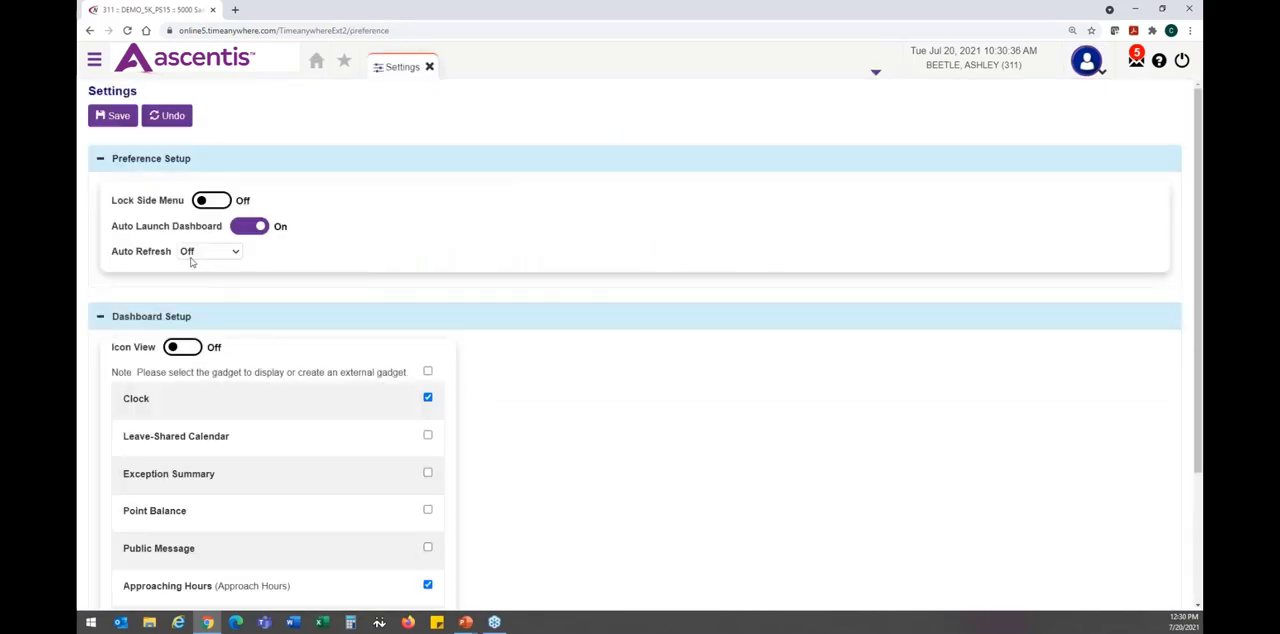
- Turn on Icon View in the employee's Dashboard Setup, save the settings, and return to the home dashboard
left_click_drag(113, 347, 158, 349)
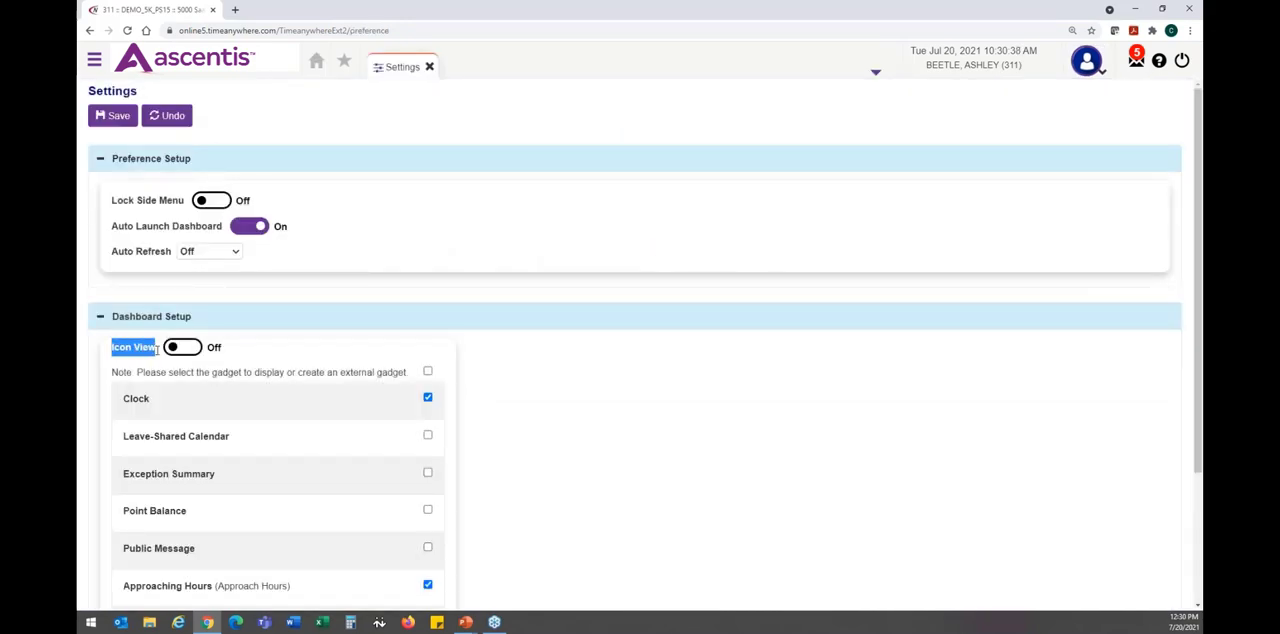
left_click(182, 348)
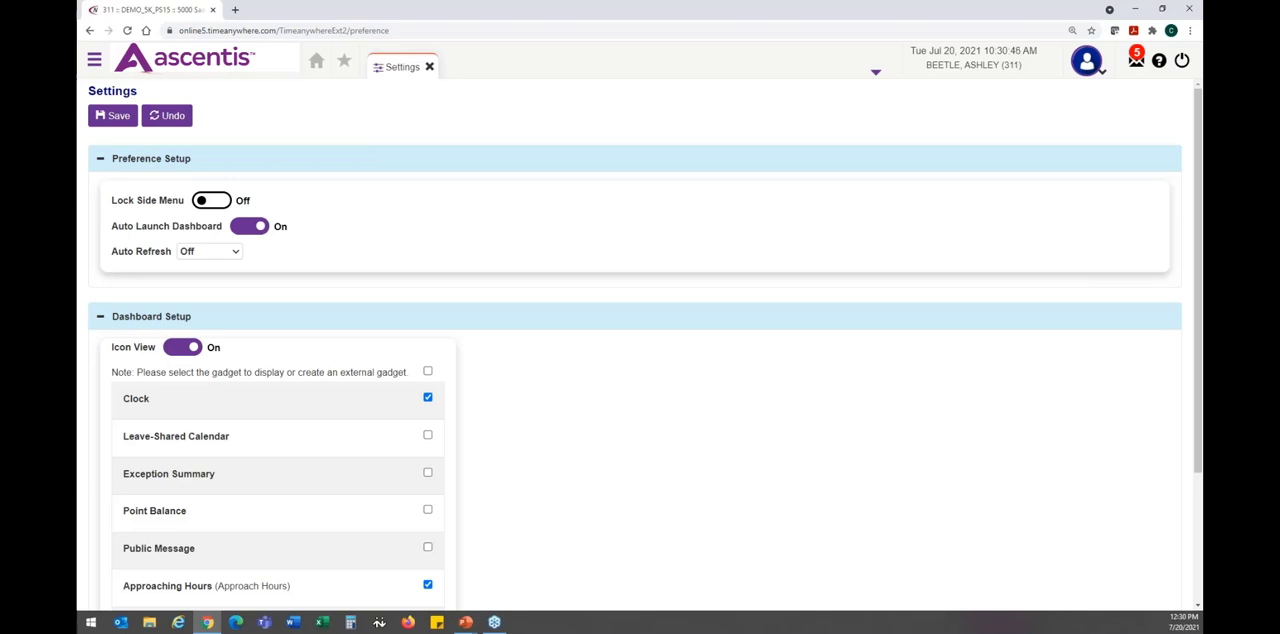
left_click(122, 114)
left_click(316, 66)
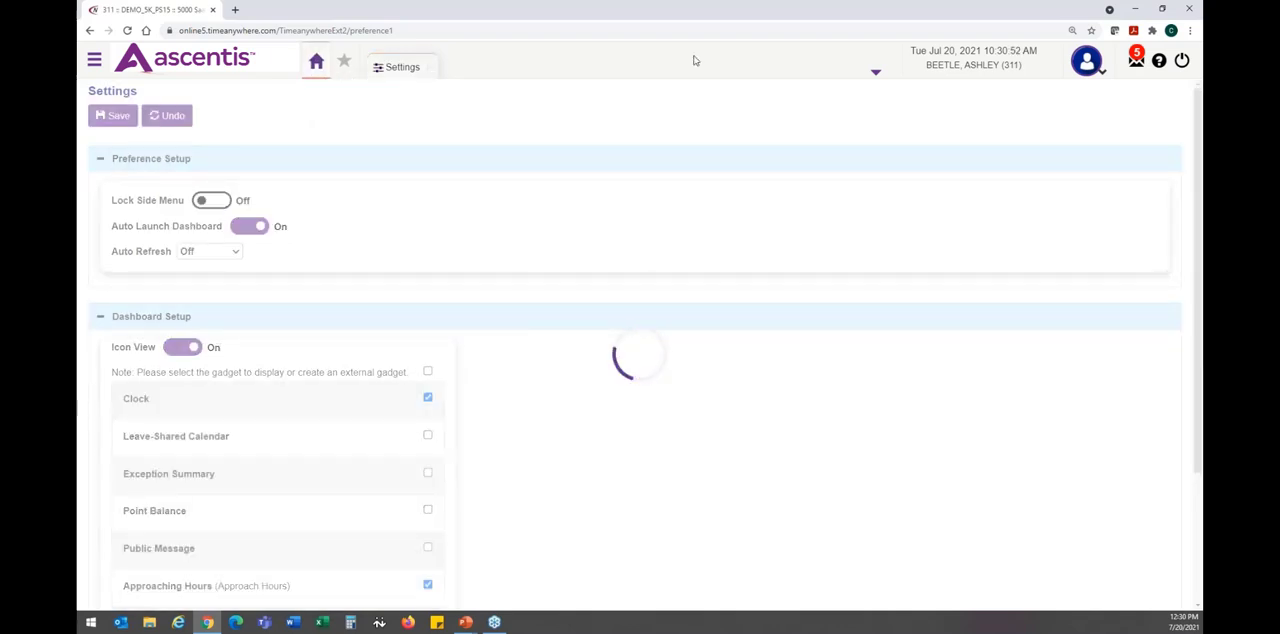